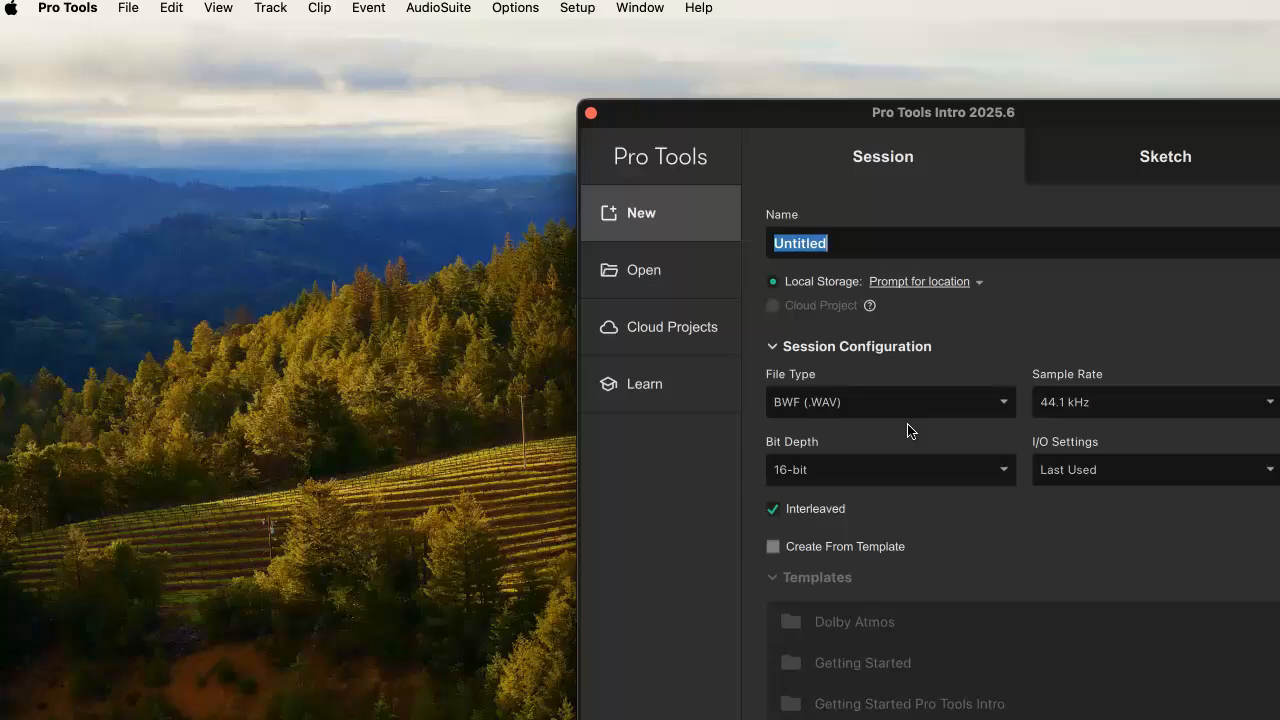
Step: Name the new session Music Bed Import and keep its local storage set to Prompt for location
left_click_drag(751, 113, 543, 63)
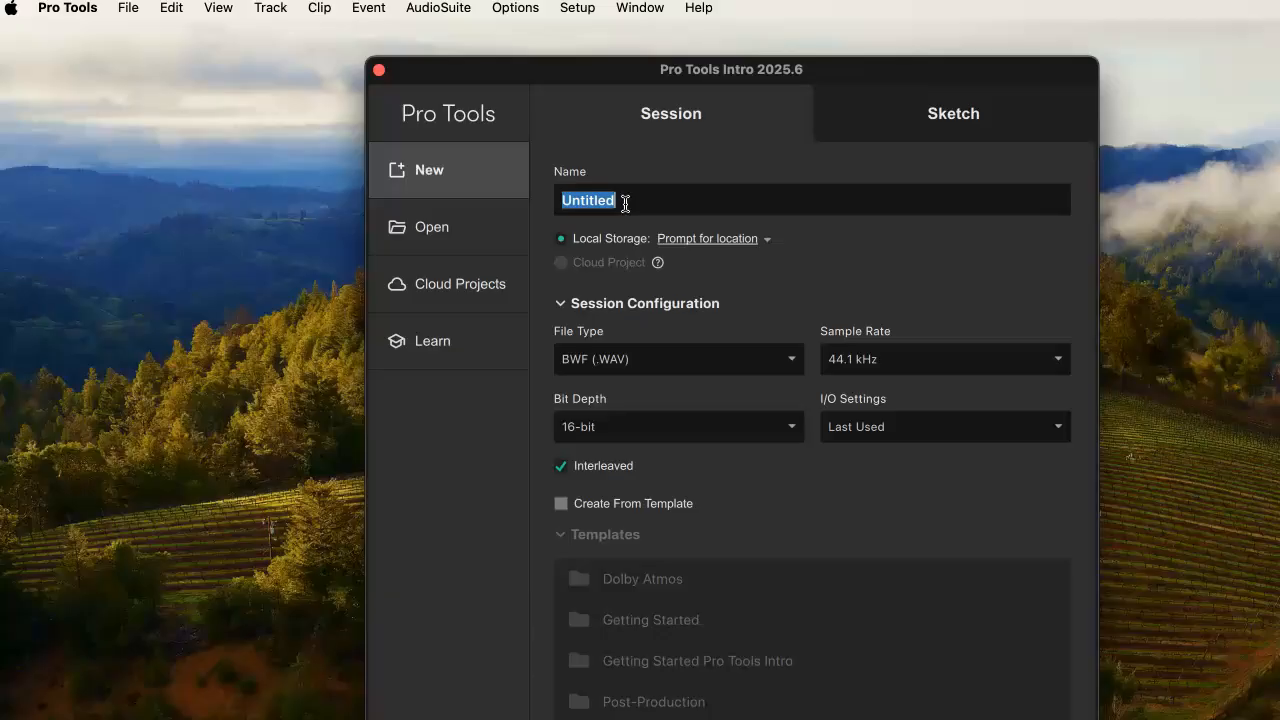
type("Music Bed")
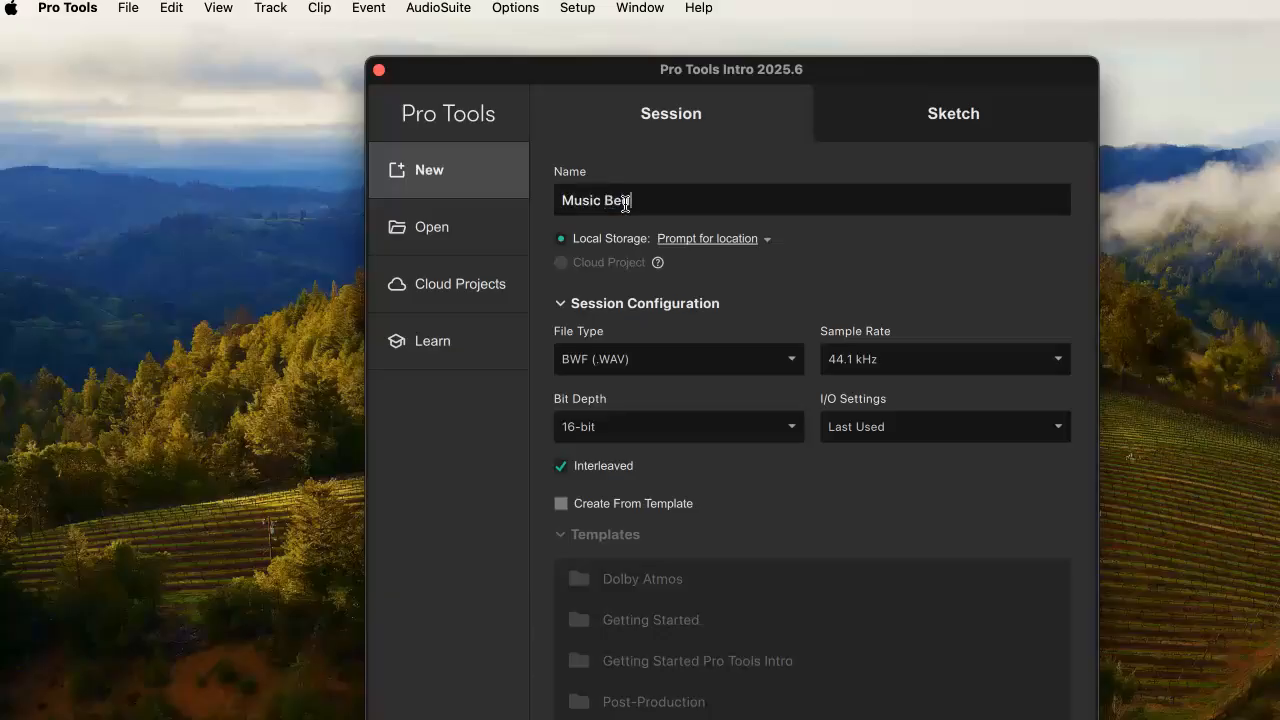
type(" Import")
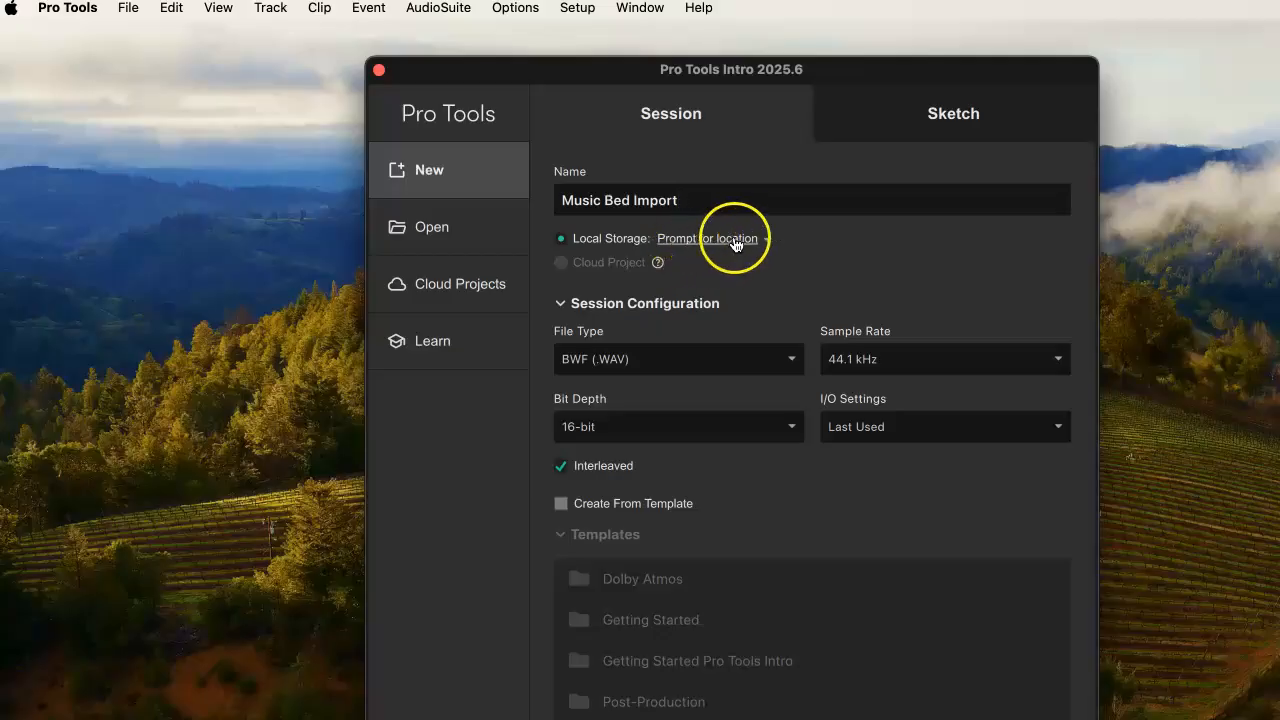
left_click(766, 239)
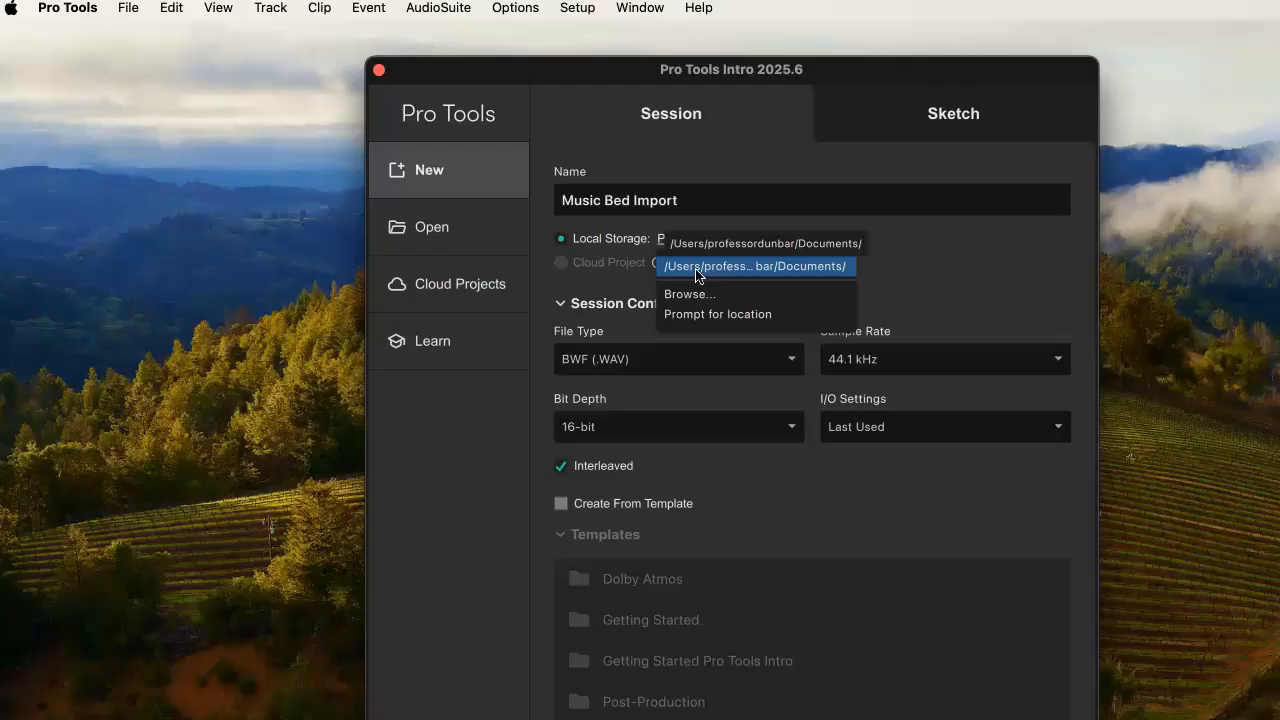
left_click(886, 266)
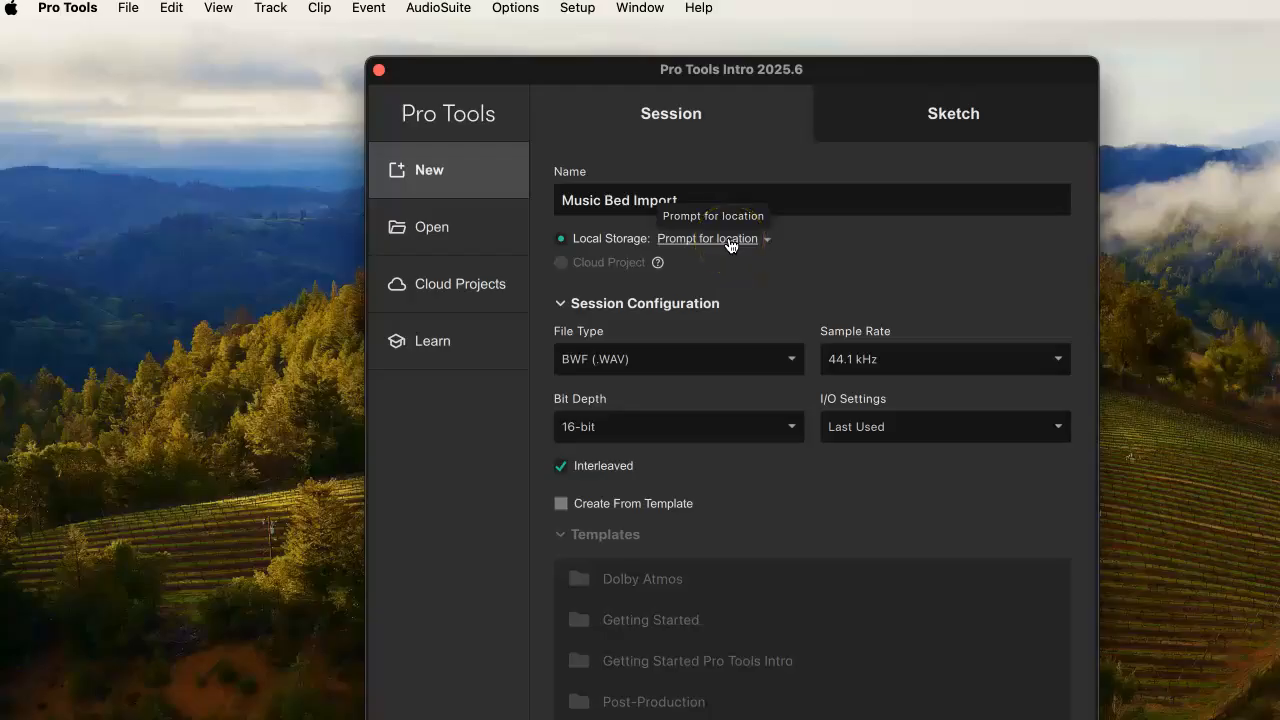
left_click(688, 246)
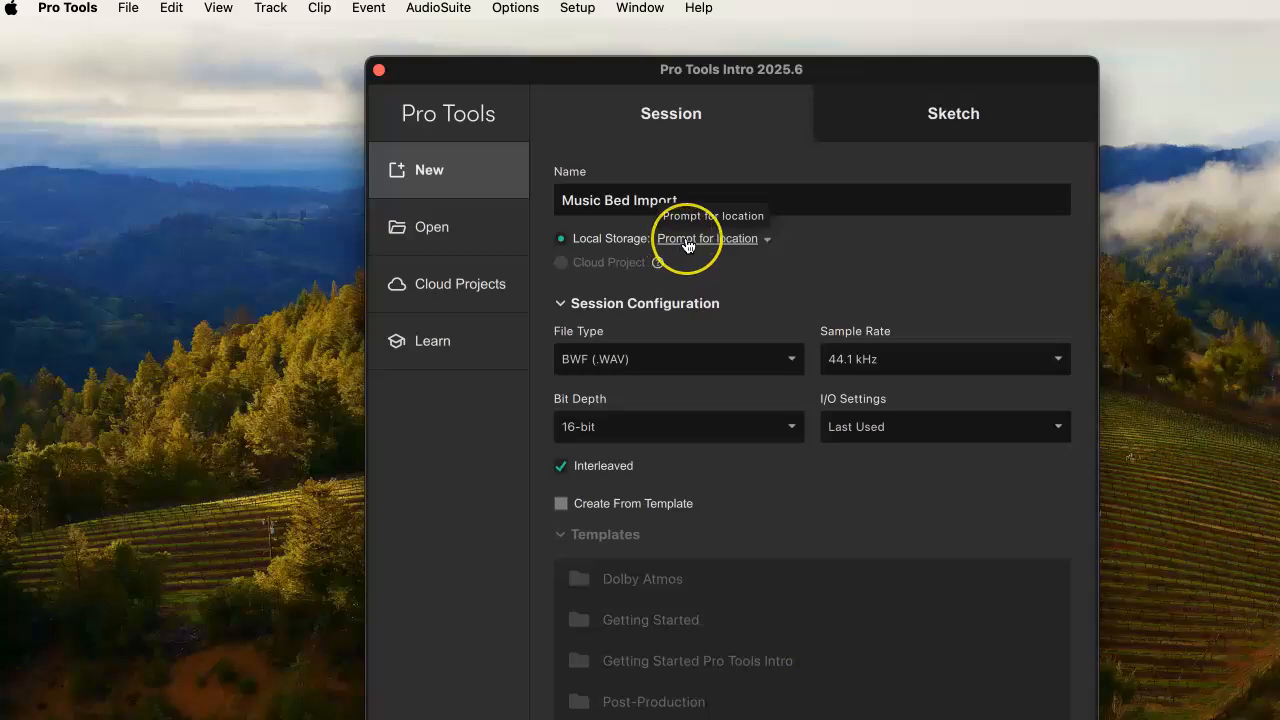
left_click(768, 240)
left_click(902, 250)
left_click(710, 245)
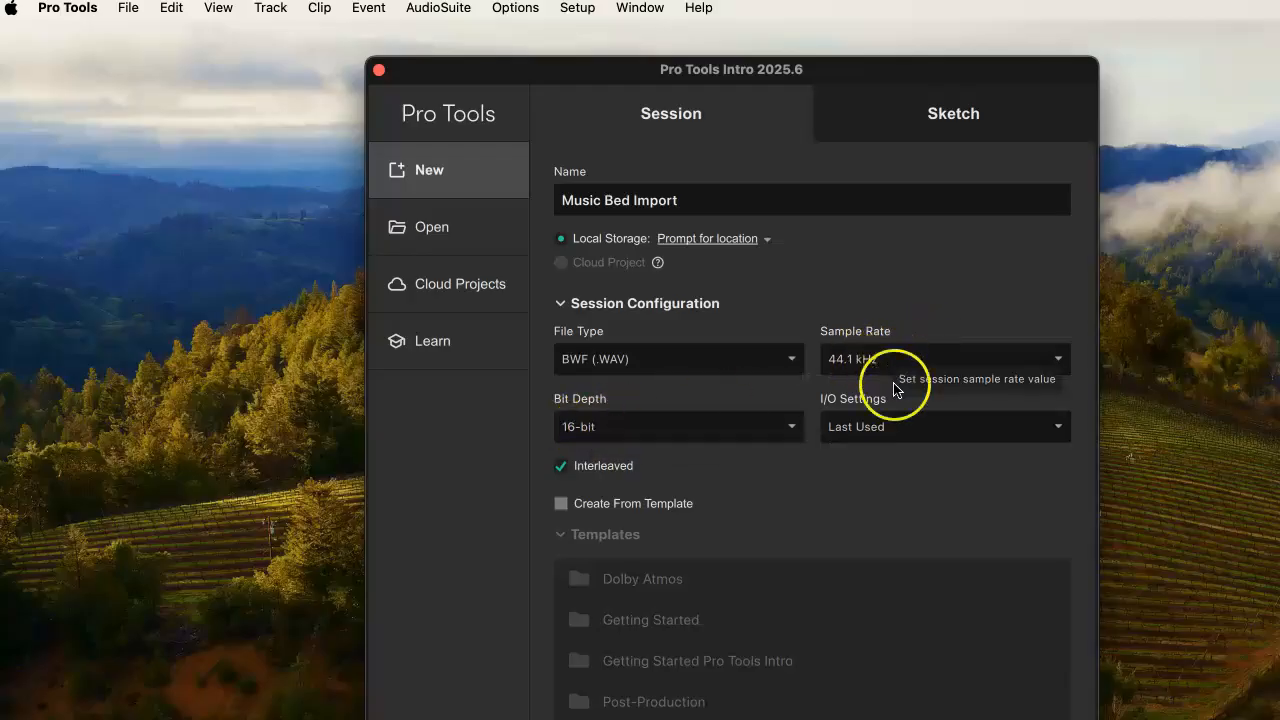
Step: Set the I/O settings to Stereo Mix, keeping BWF (.WAV) file type, 16-bit depth and 44.1 kHz sample rate
left_click(864, 429)
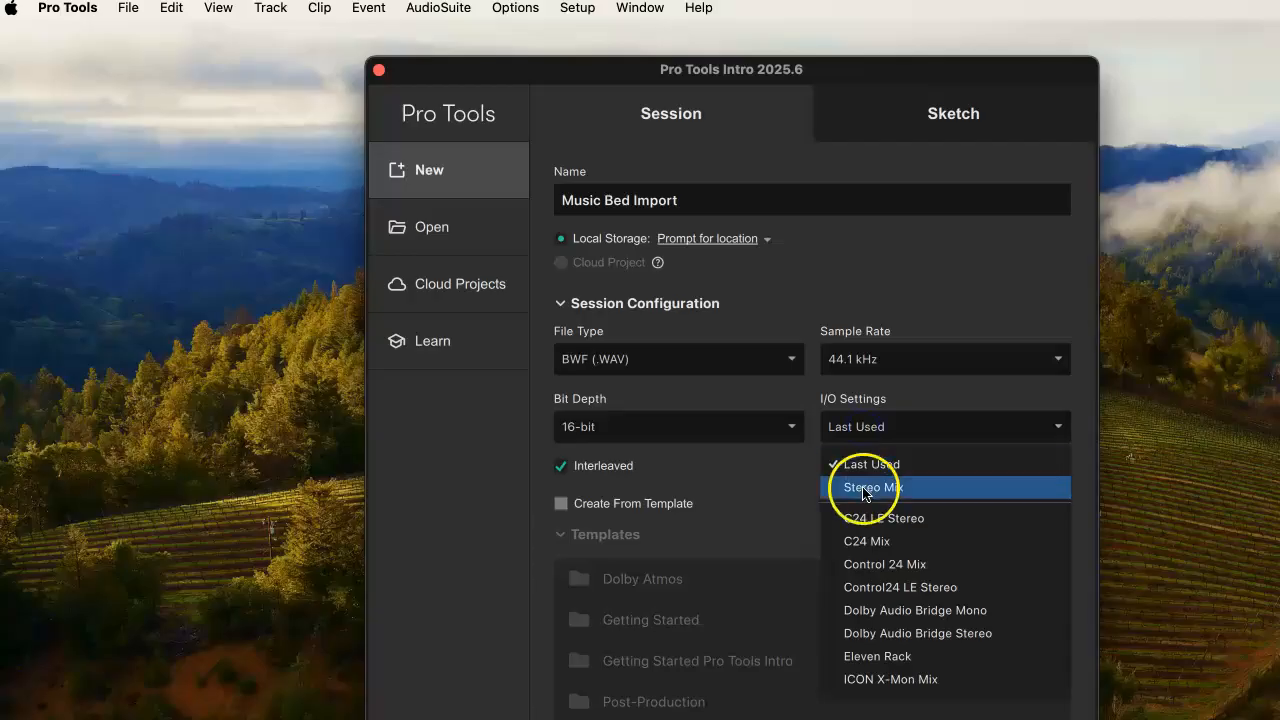
left_click(864, 488)
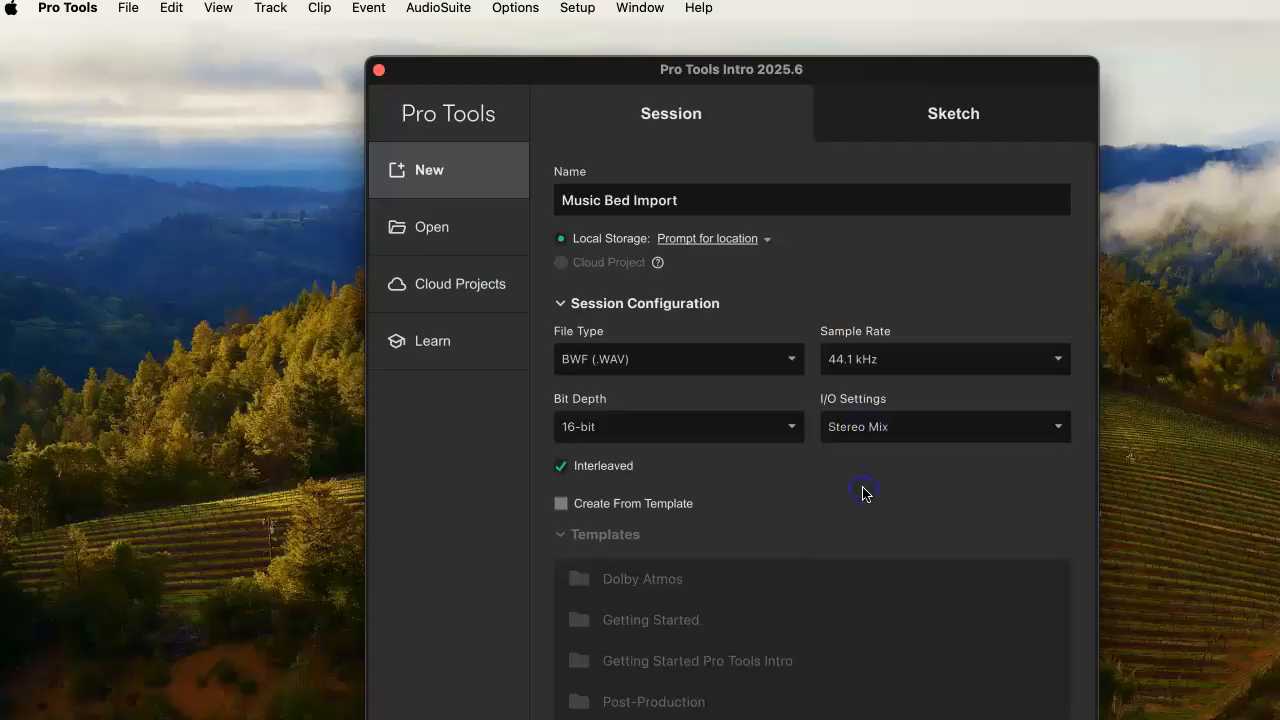
left_click(791, 360)
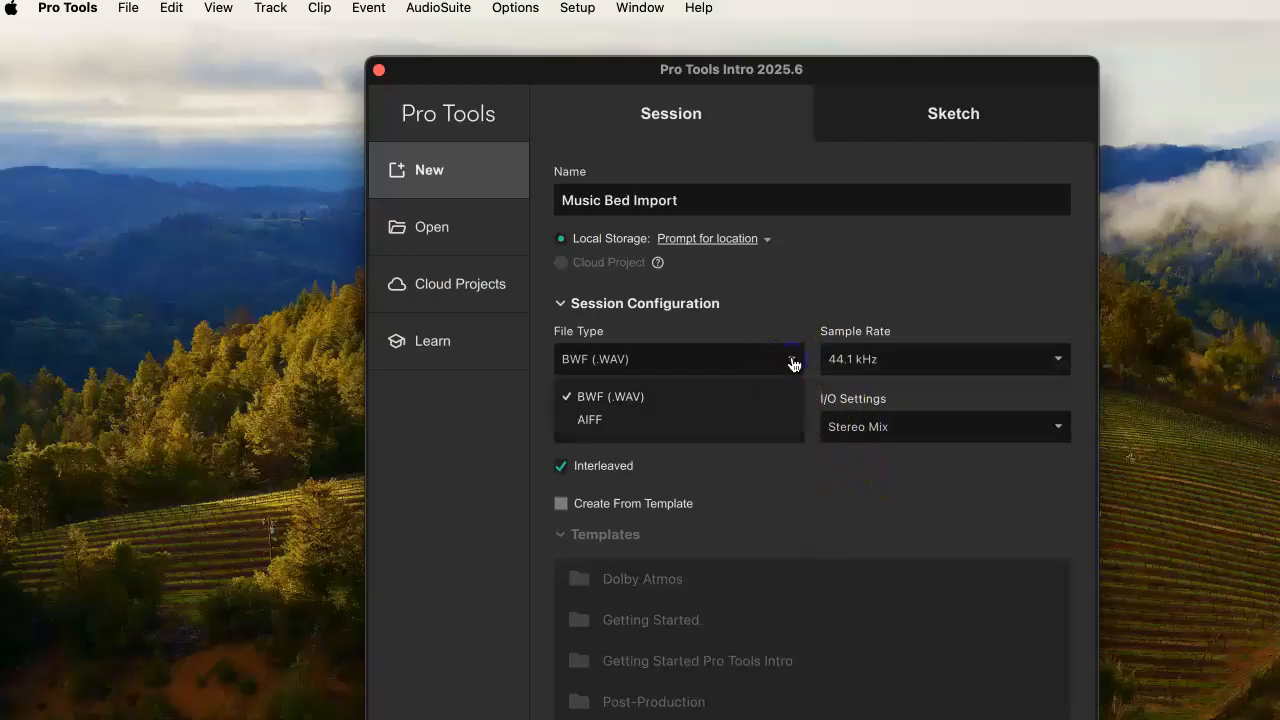
left_click(804, 313)
left_click(797, 427)
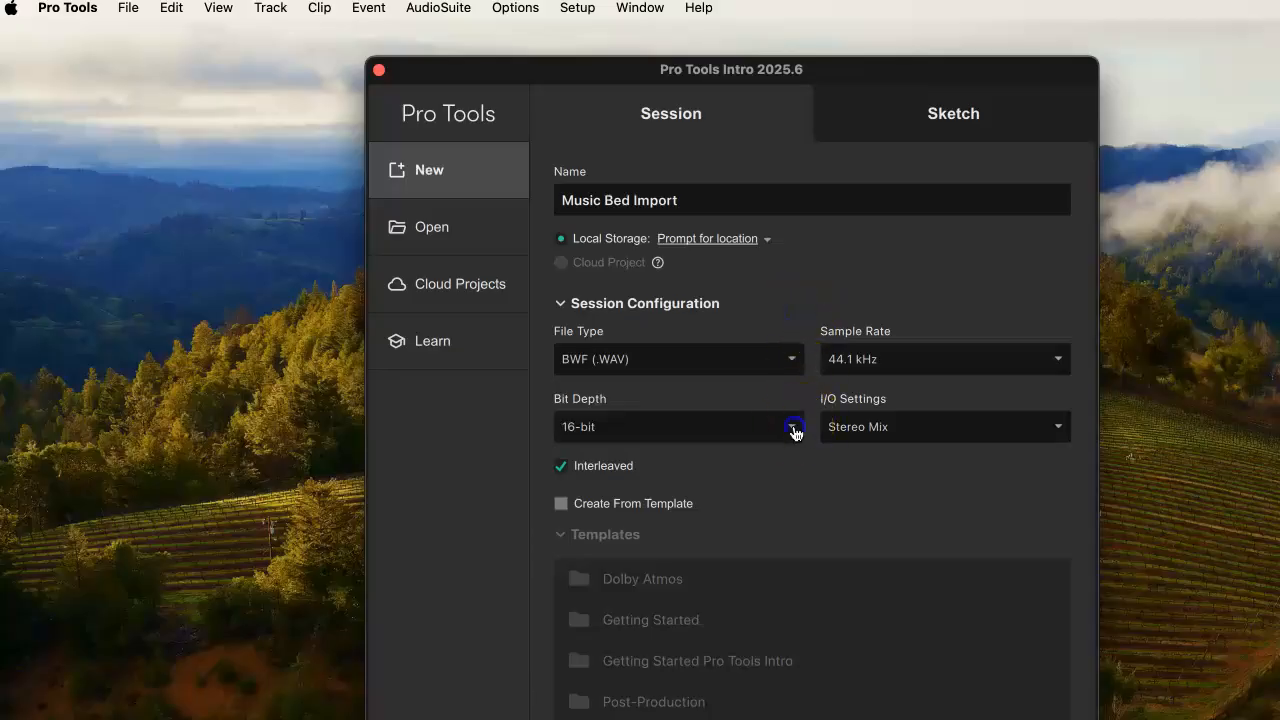
left_click(931, 296)
left_click(1059, 361)
left_click(991, 272)
left_click_drag(865, 77, 856, 19)
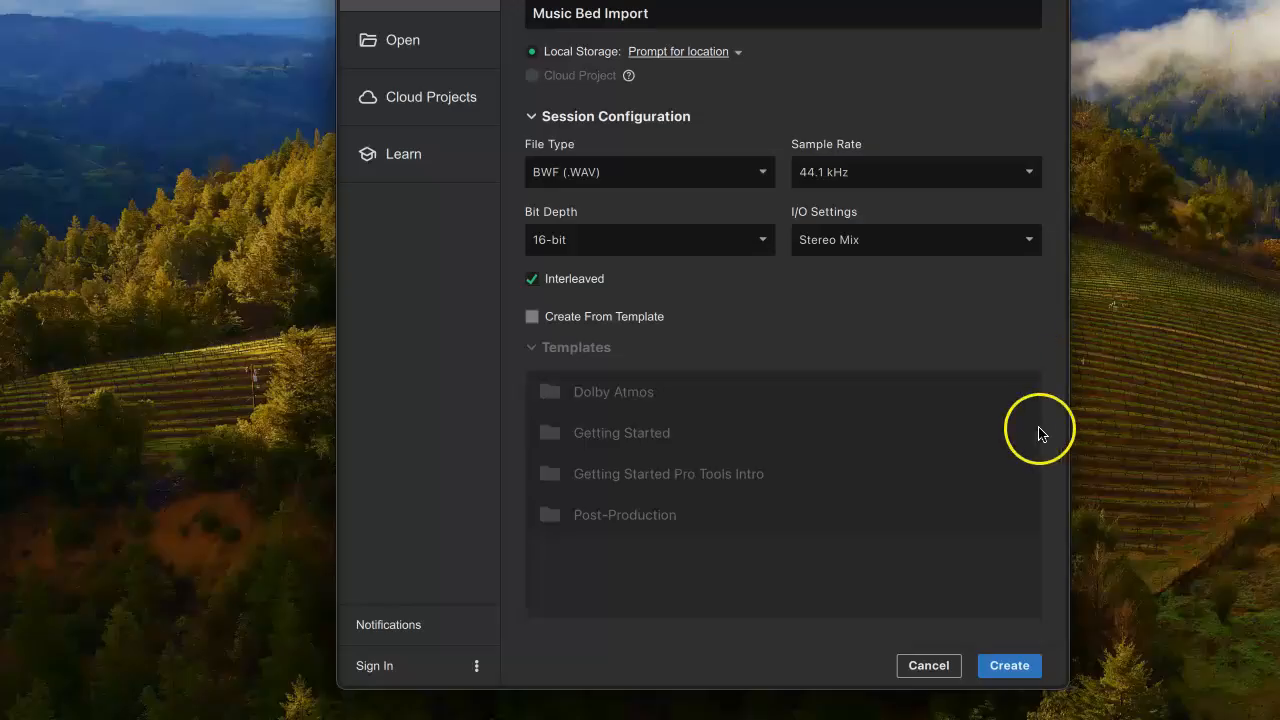
Step: Create the session and save it in the Projects TVR2a folder inside Documents
left_click(1008, 662)
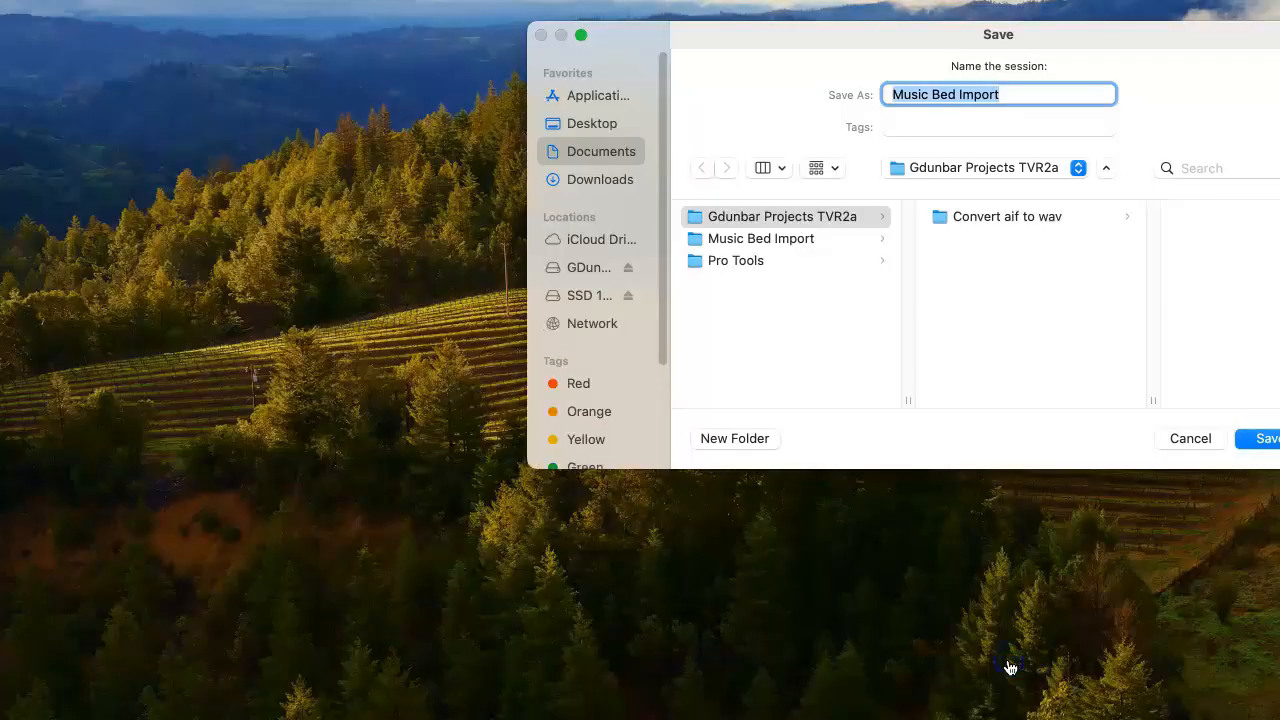
left_click_drag(1060, 34, 1026, 38)
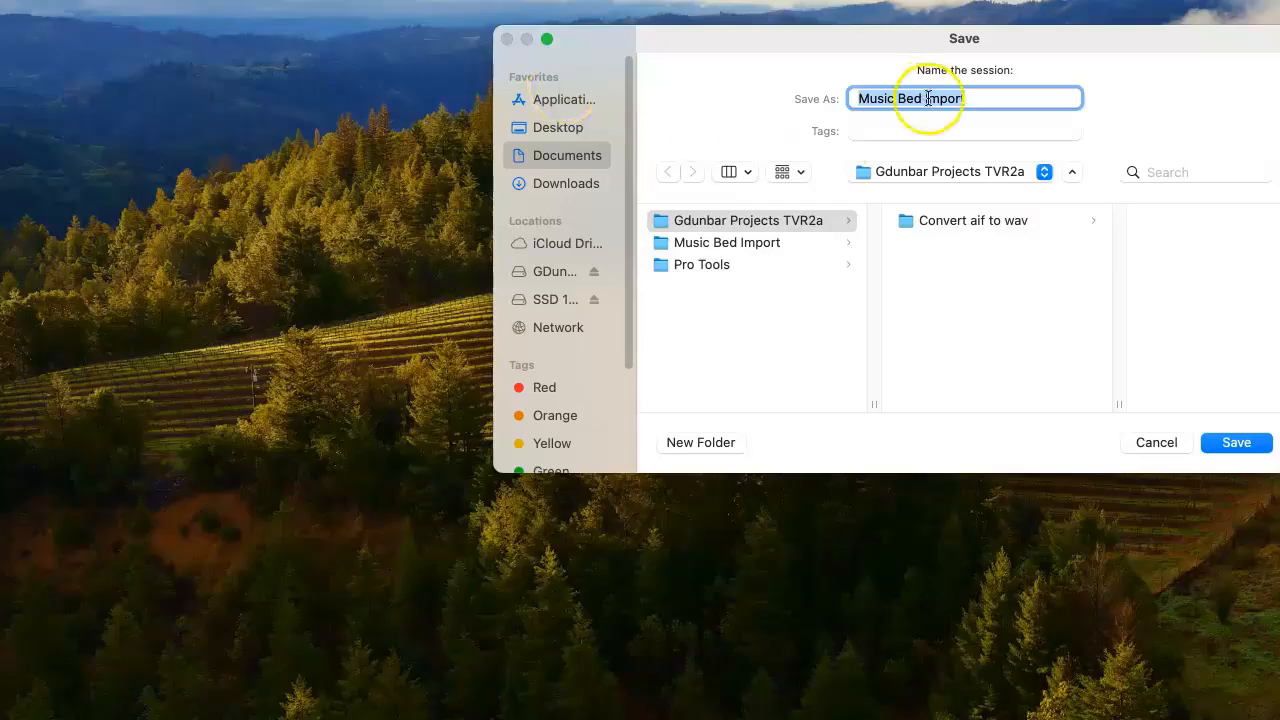
left_click(1072, 176)
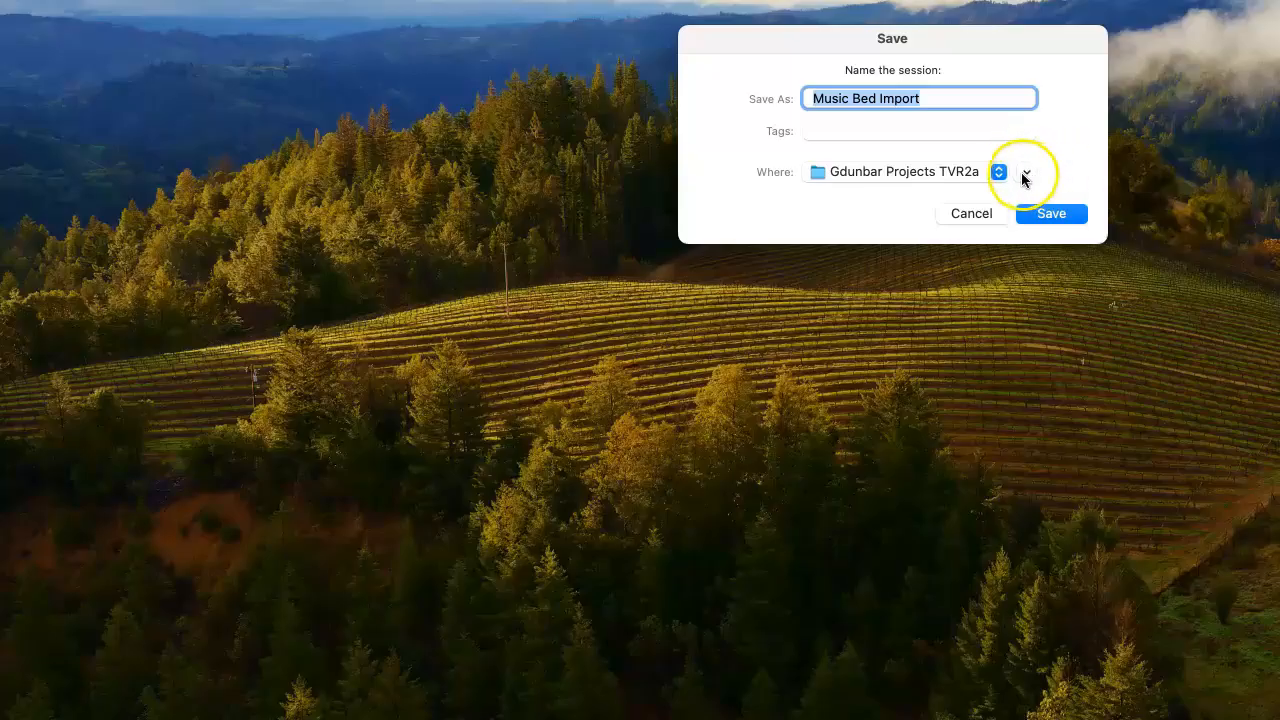
left_click(1024, 176)
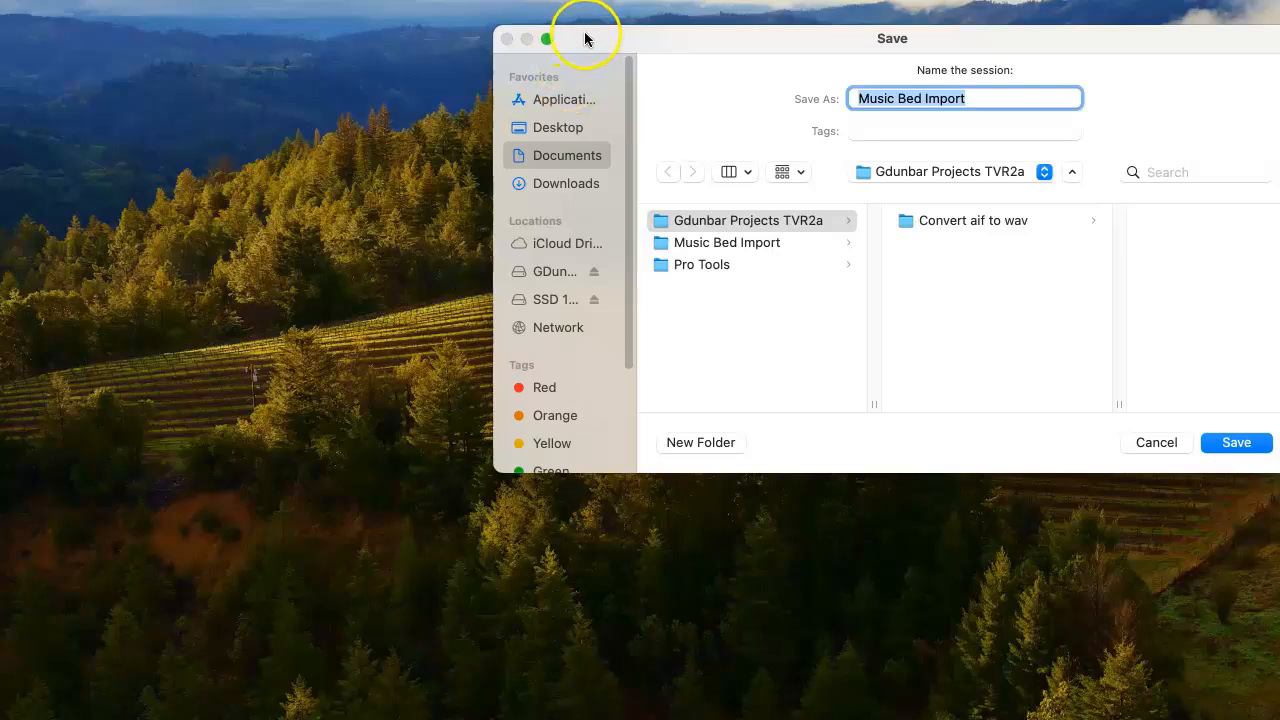
left_click_drag(586, 37, 561, 33)
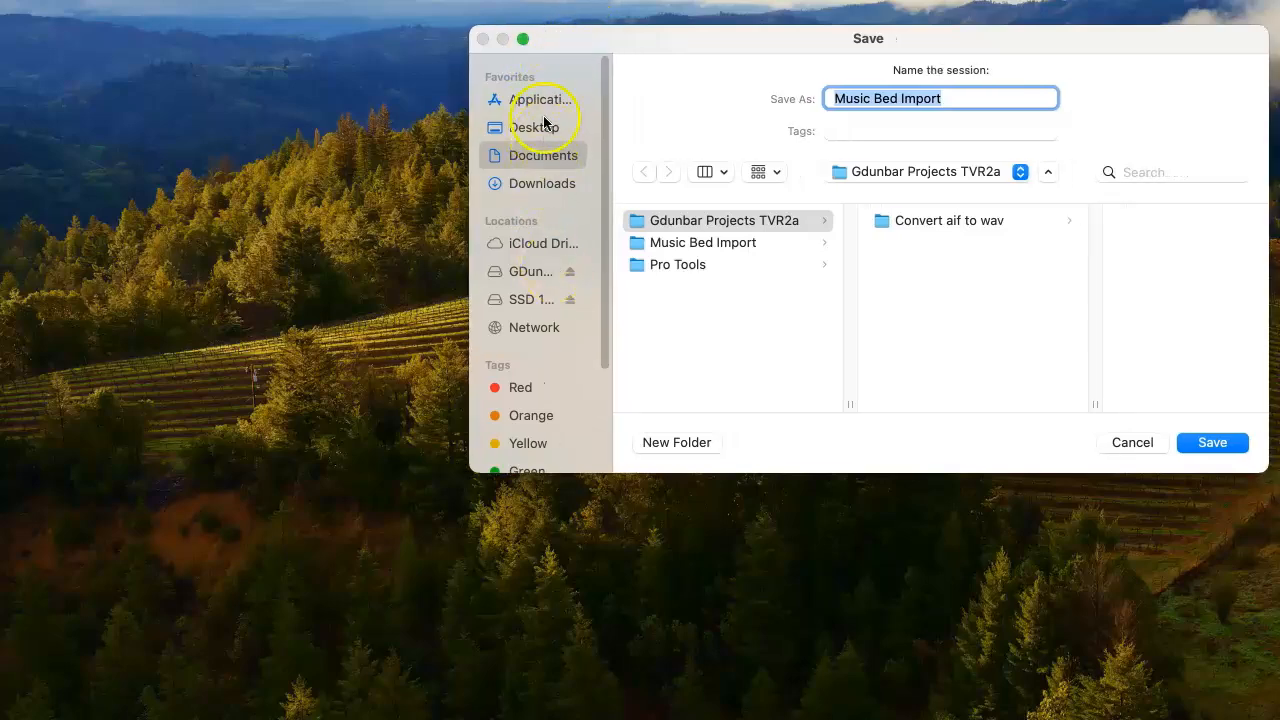
left_click(541, 125)
left_click(545, 157)
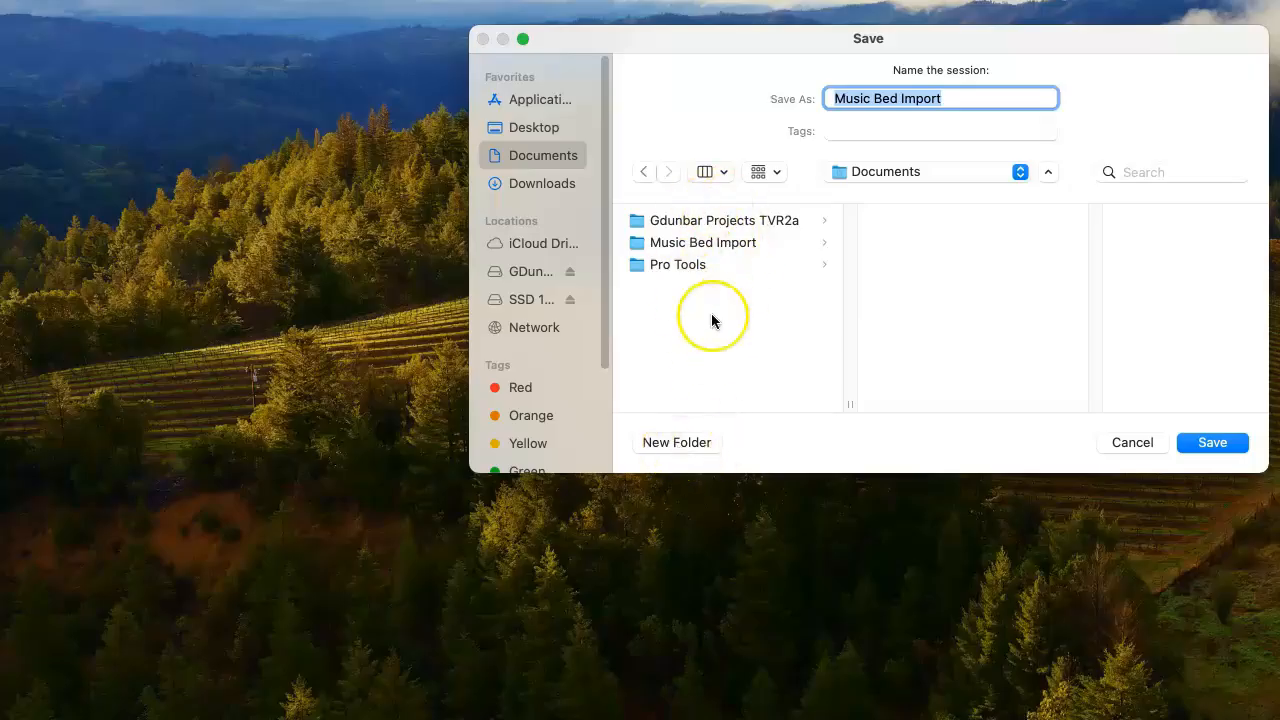
left_click(674, 222)
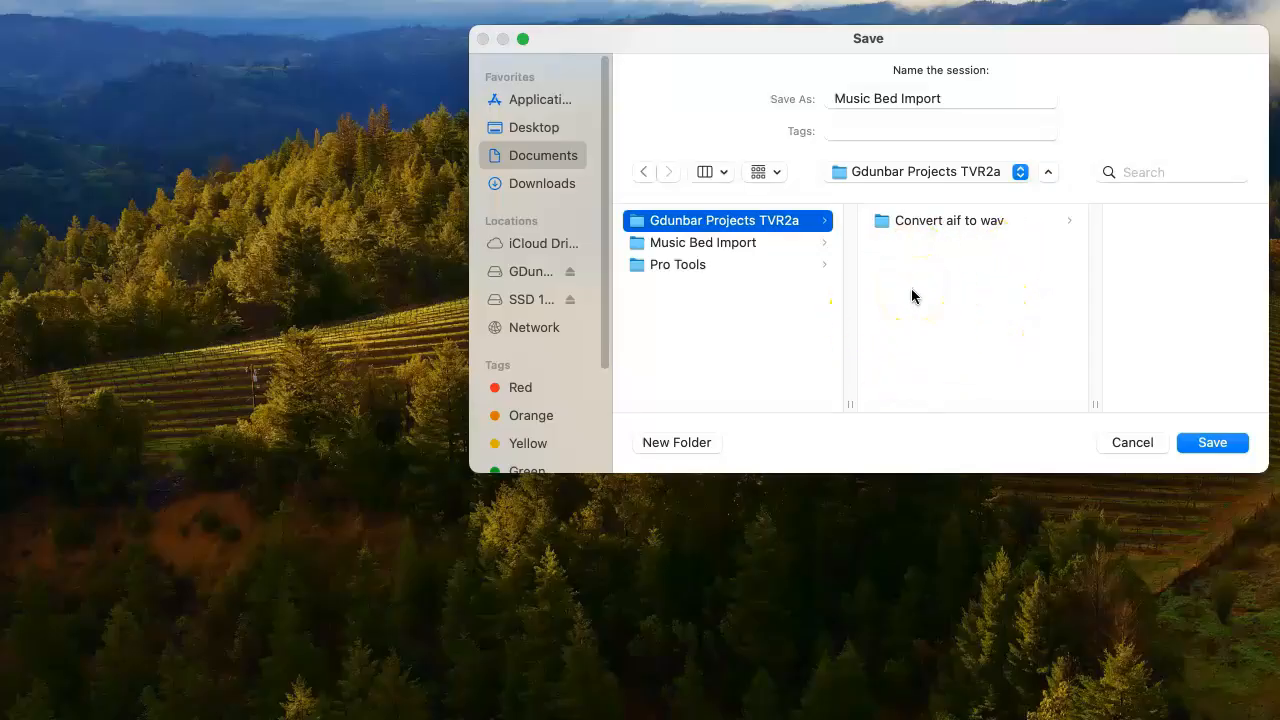
left_click(1208, 438)
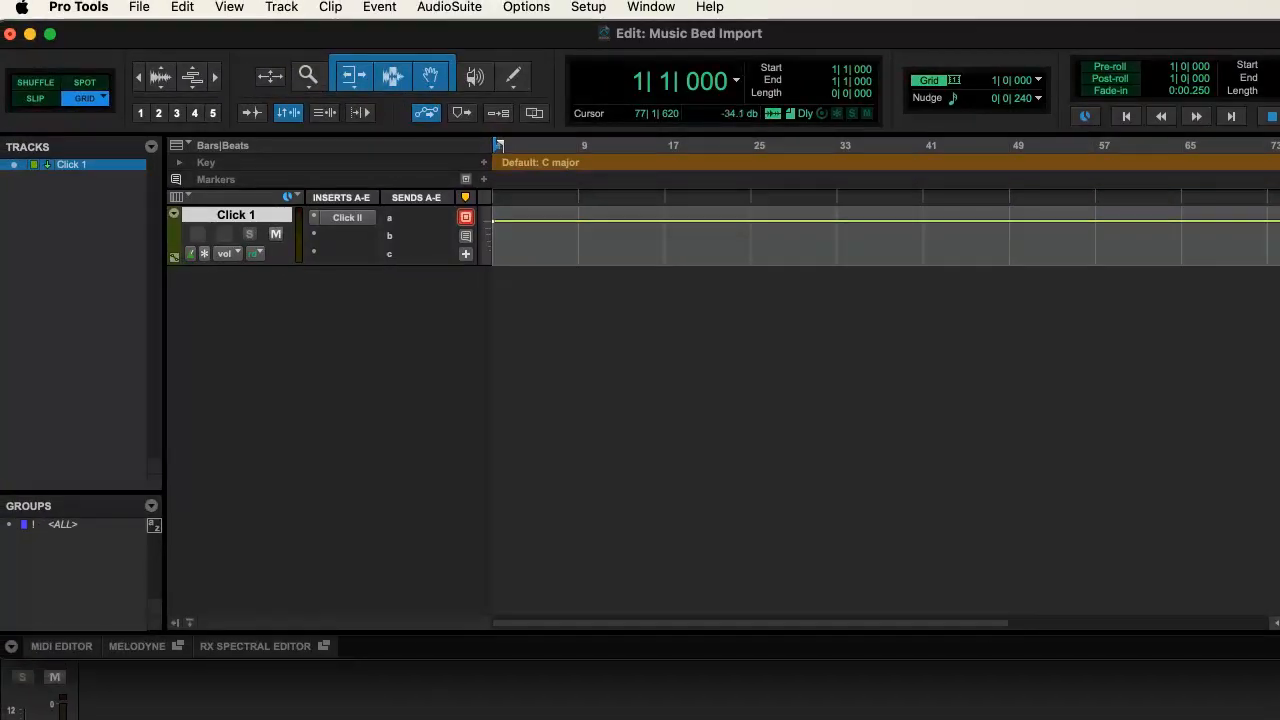
Step: Shrink the Edit and Mix windows to fit on the screen, ending in the Edit window
left_click_drag(1279, 657, 1265, 704)
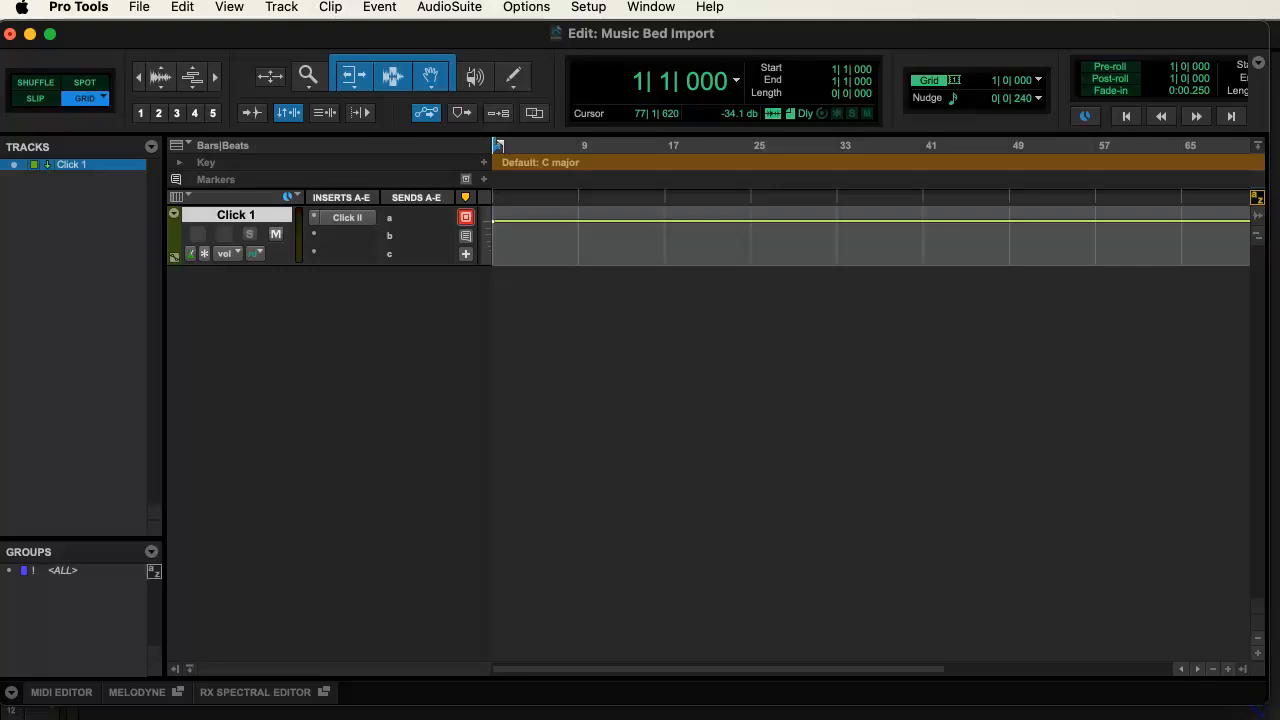
key("super+equal")
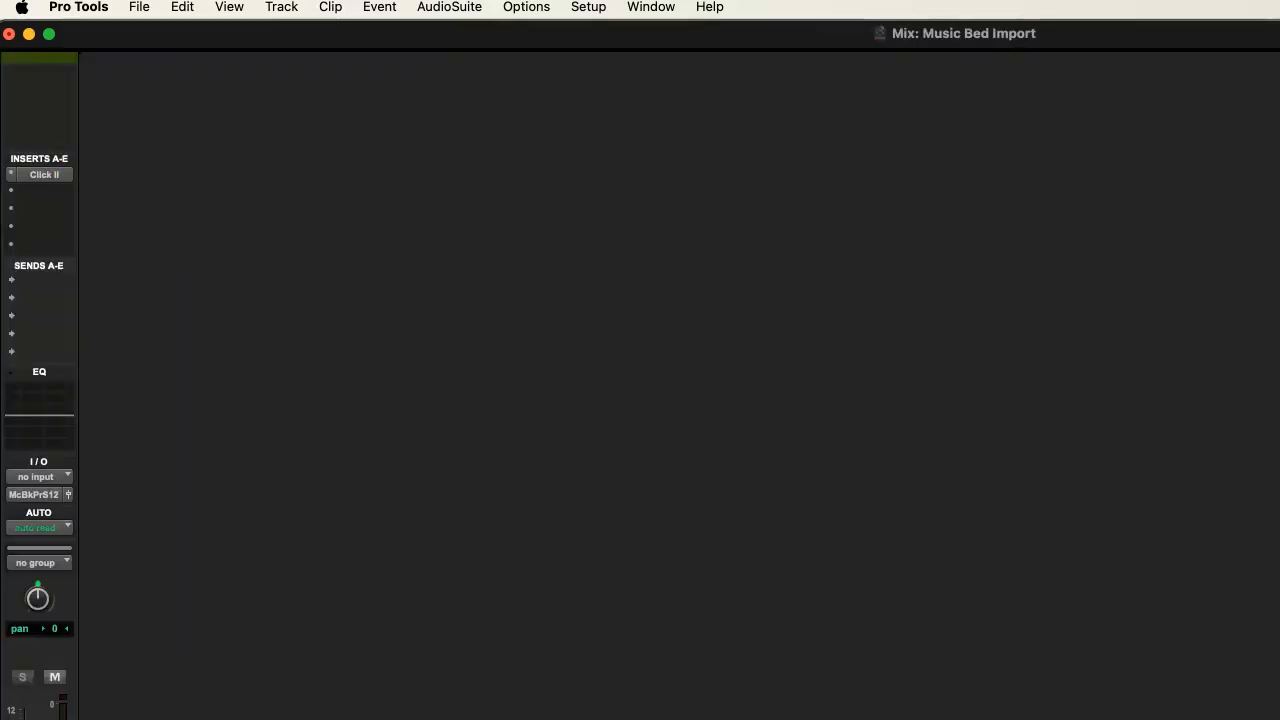
left_click_drag(1279, 719, 1250, 700)
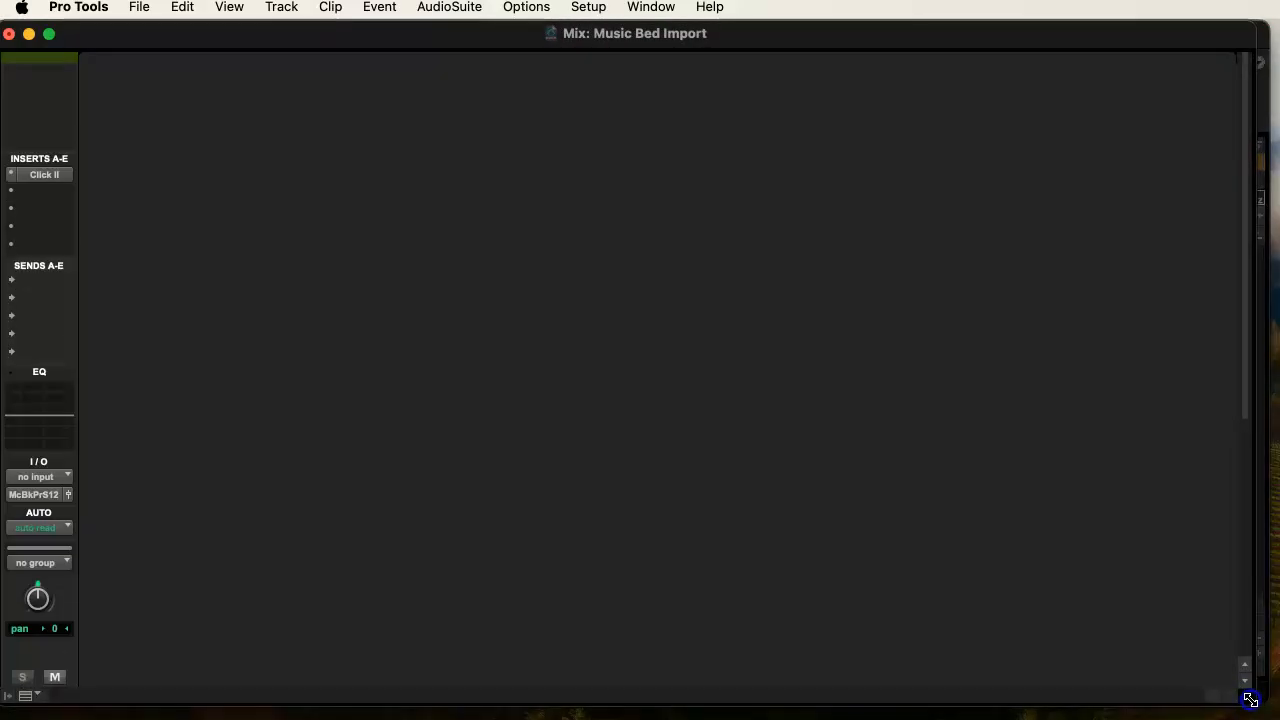
left_click_drag(1244, 400, 1205, 575)
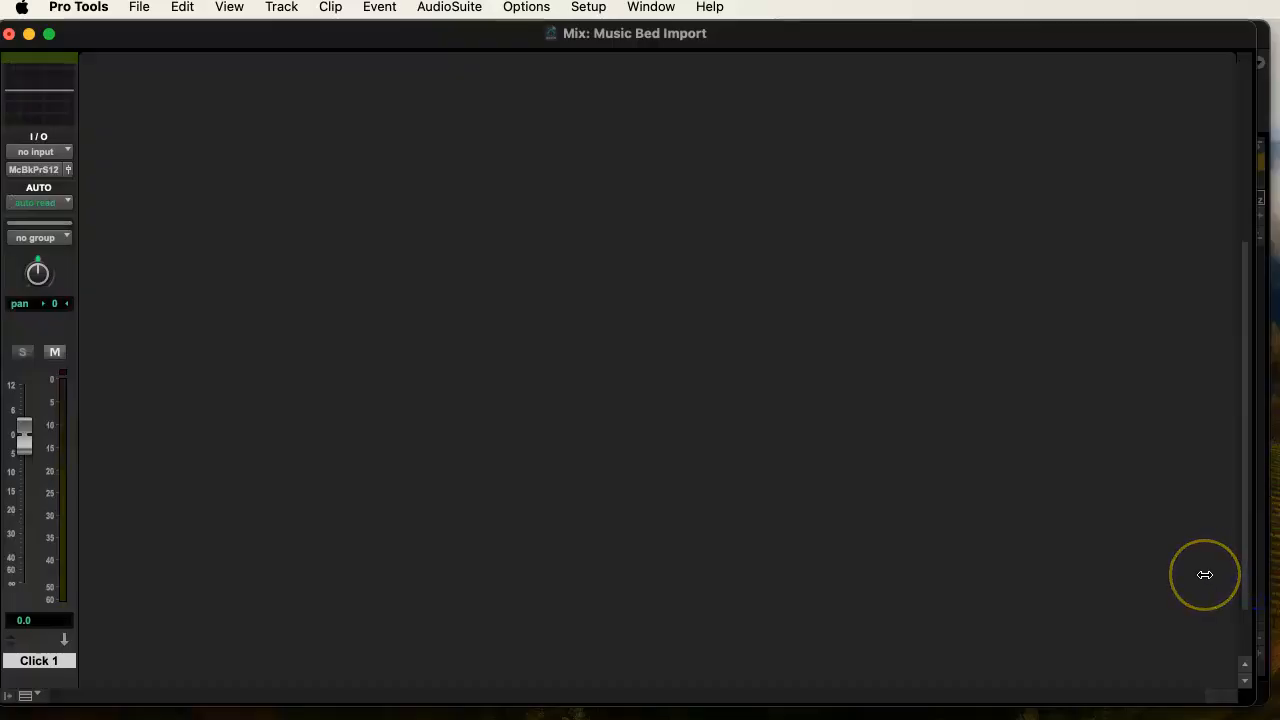
key("super+equal")
left_click(921, 440)
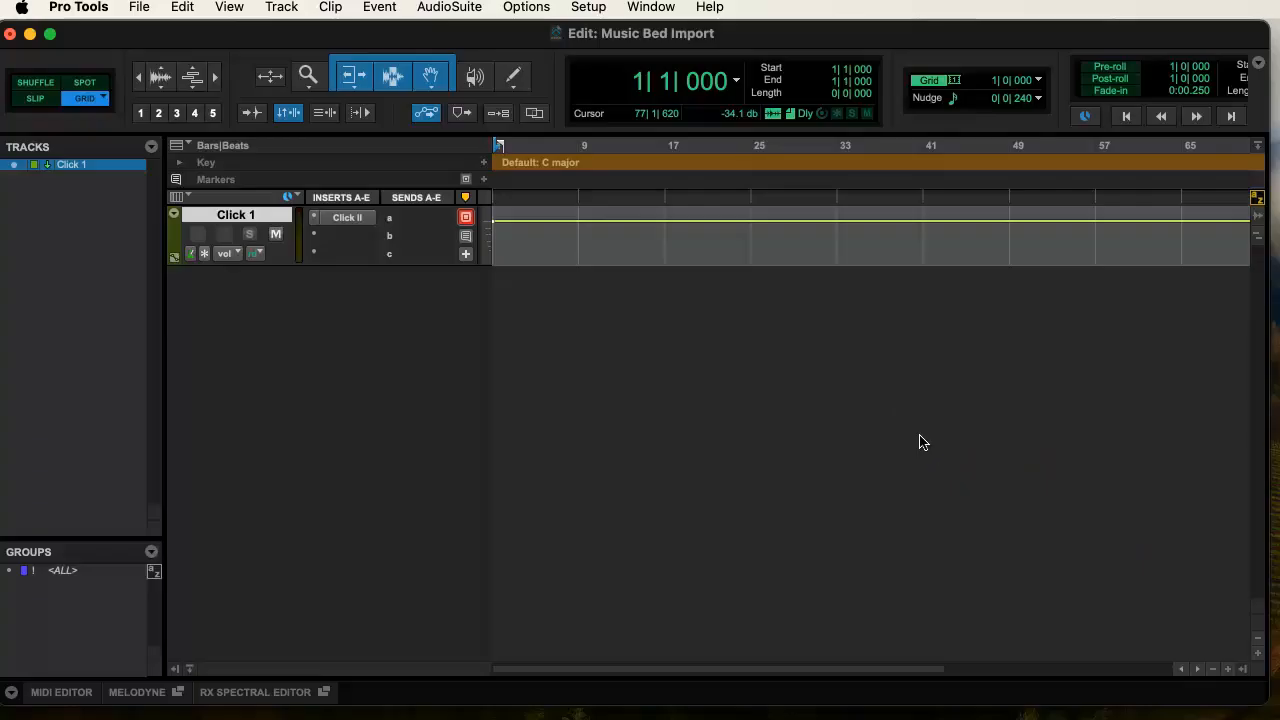
Step: Delete the Click 1 track and hide the Tracks and Groups lists in the Edit window
right_click(221, 219)
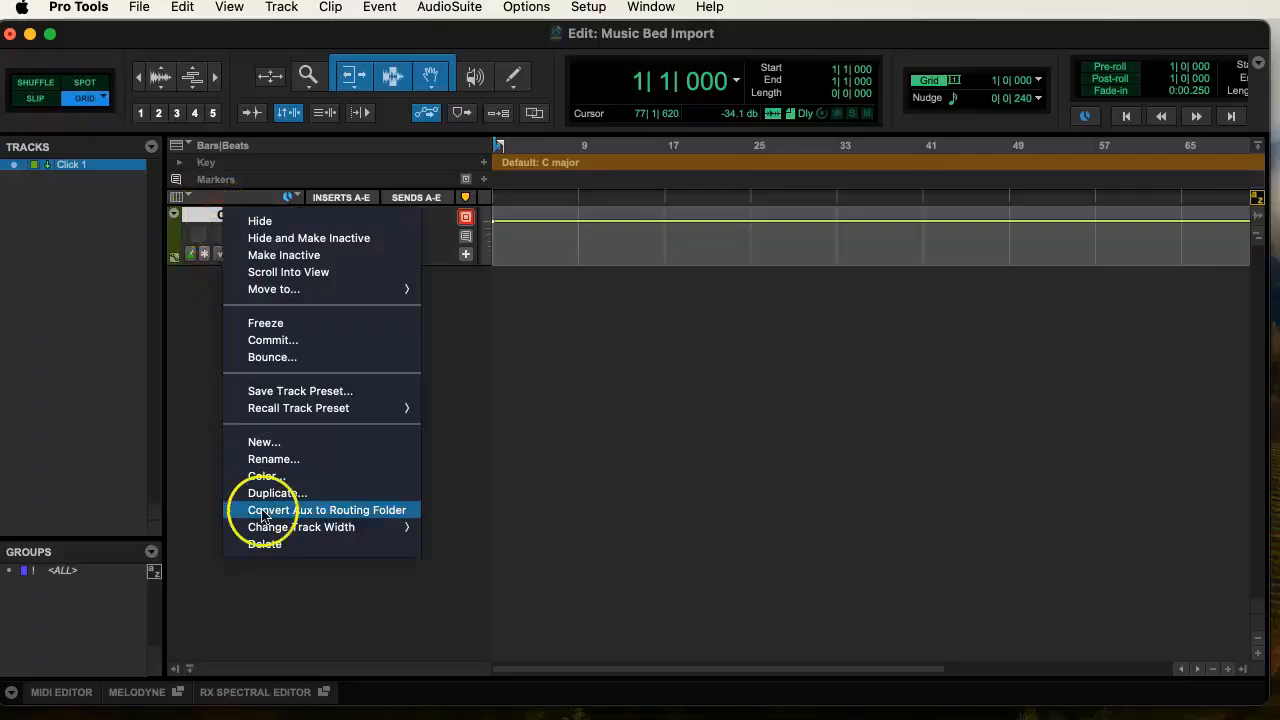
left_click(265, 544)
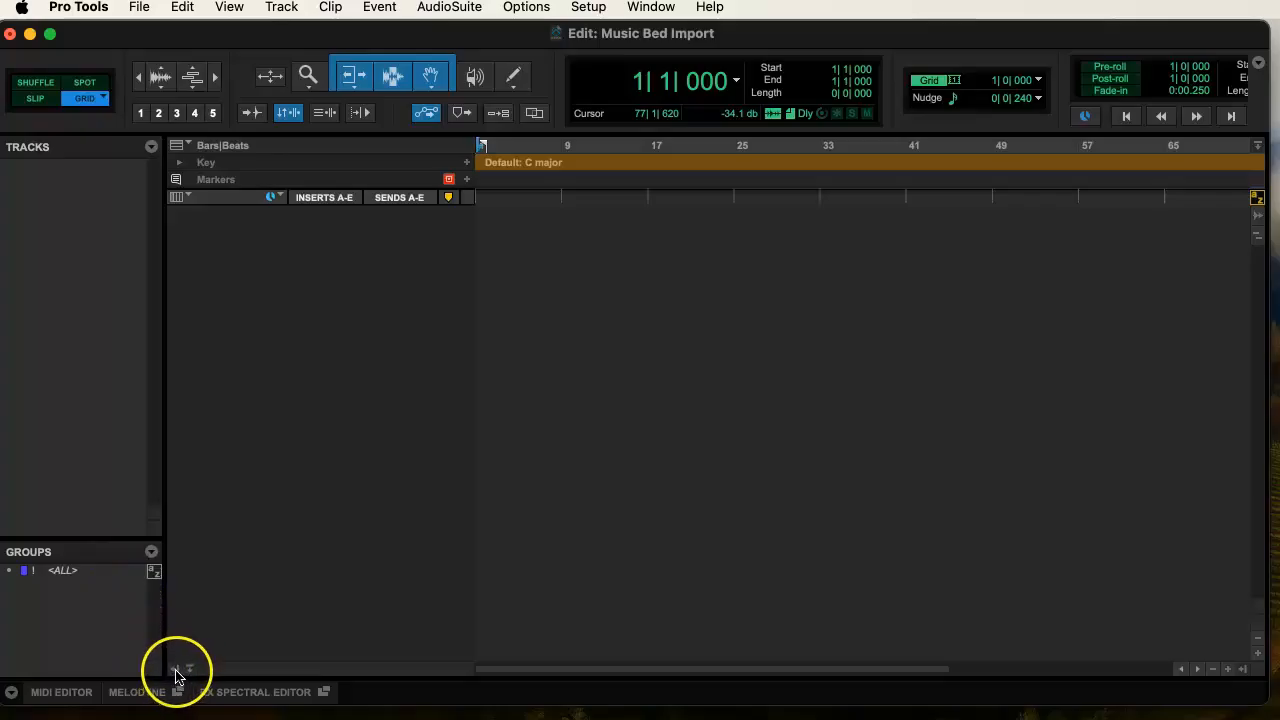
left_click(176, 670)
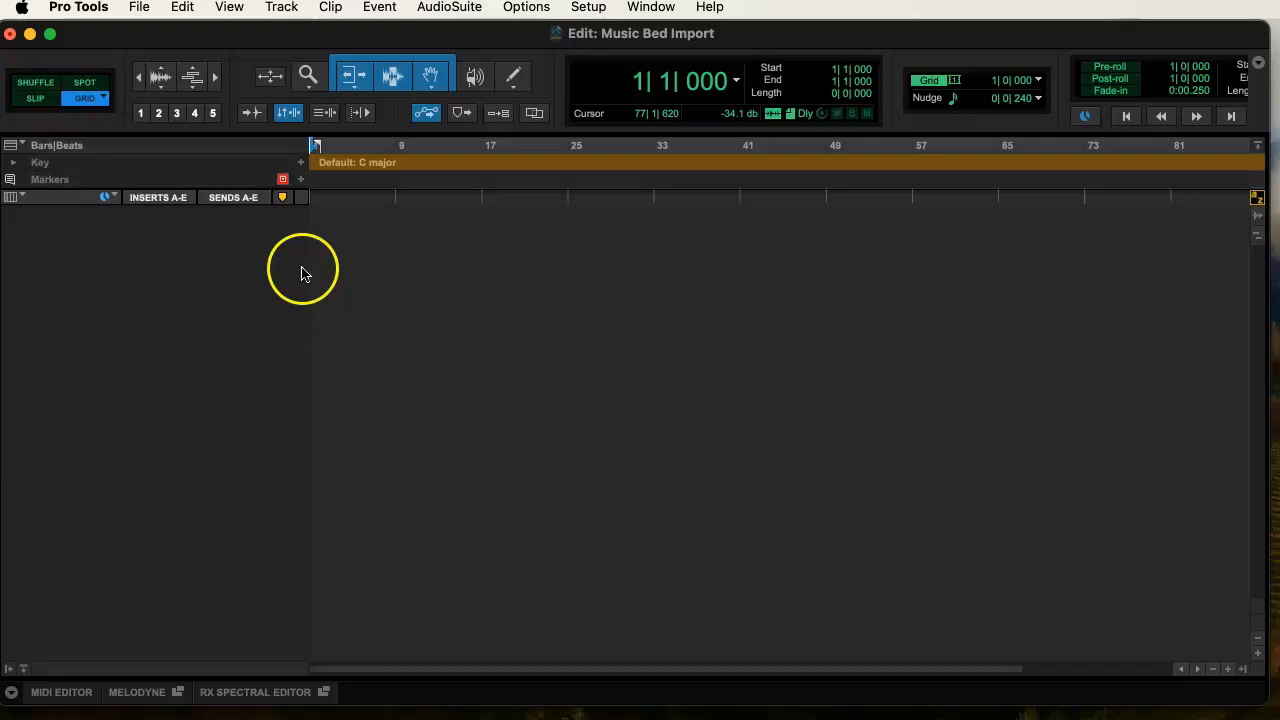
Step: Hide the Key and Markers rulers and show the Min:Secs ruler
left_click(23, 146)
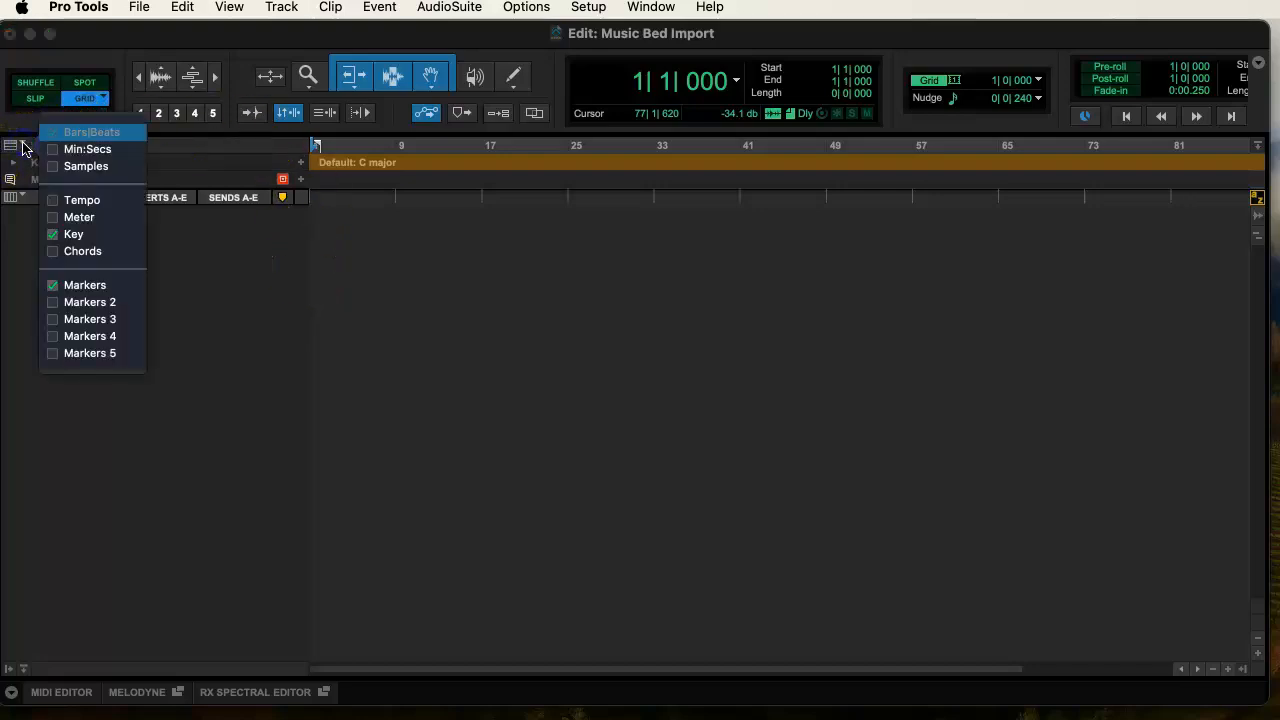
left_click(75, 237)
left_click(75, 286)
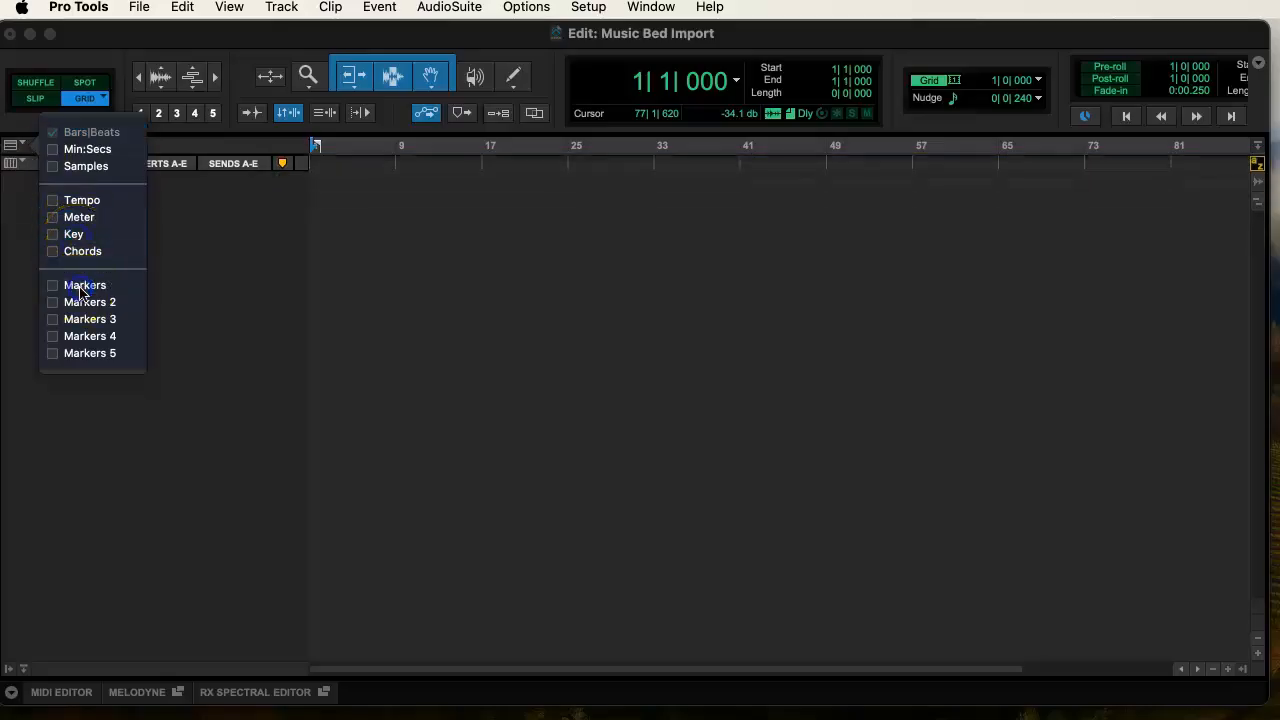
left_click(54, 152)
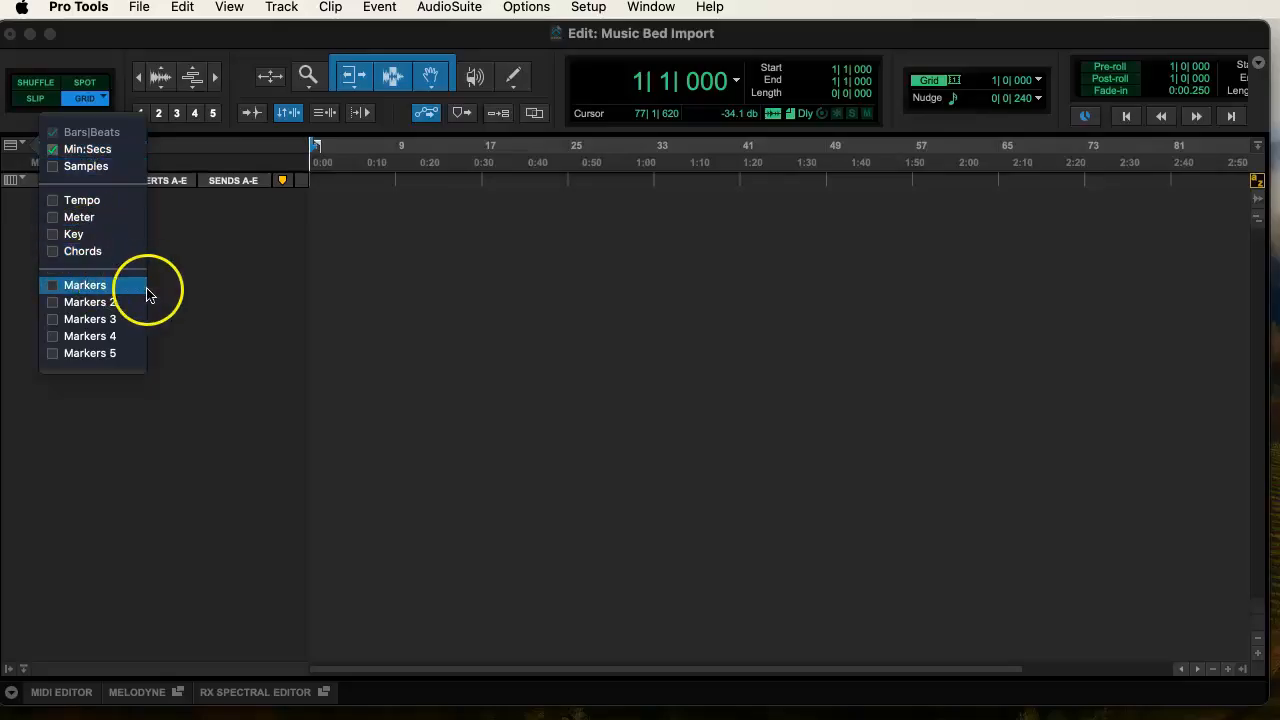
left_click(398, 303)
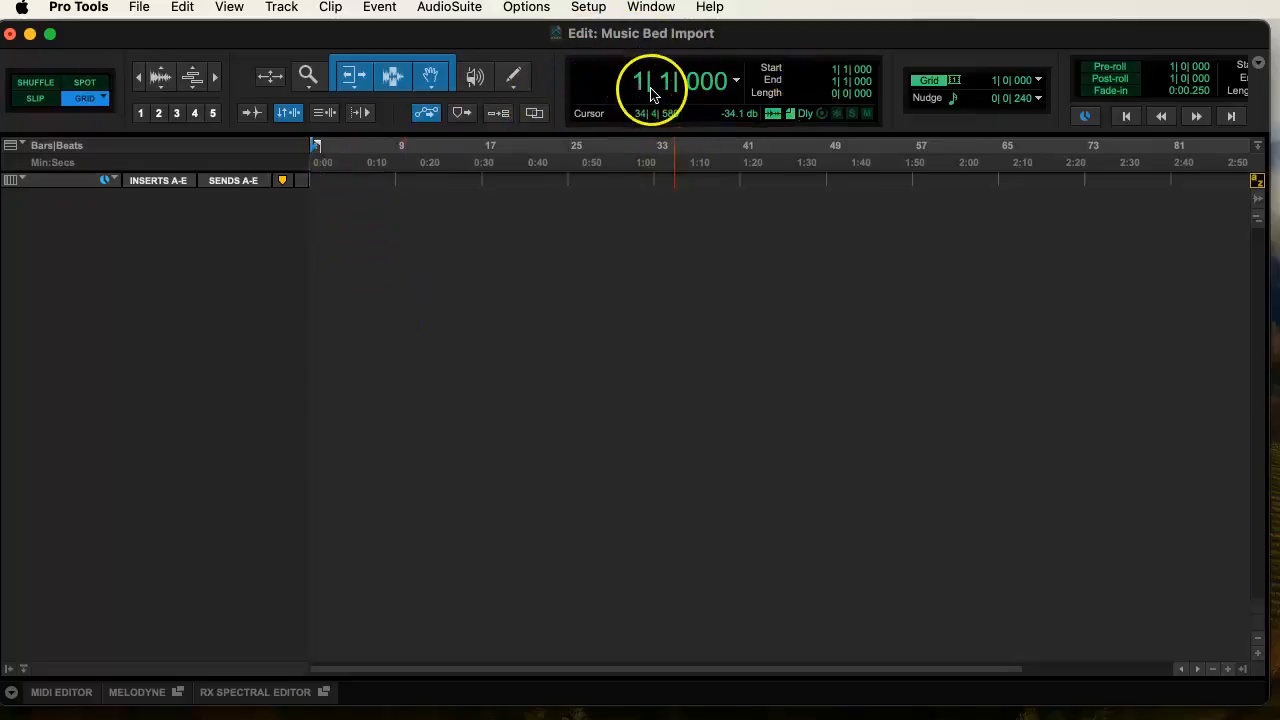
Step: Set the main counter to Min:Secs and hide the Bars|Beats ruler
left_click(737, 84)
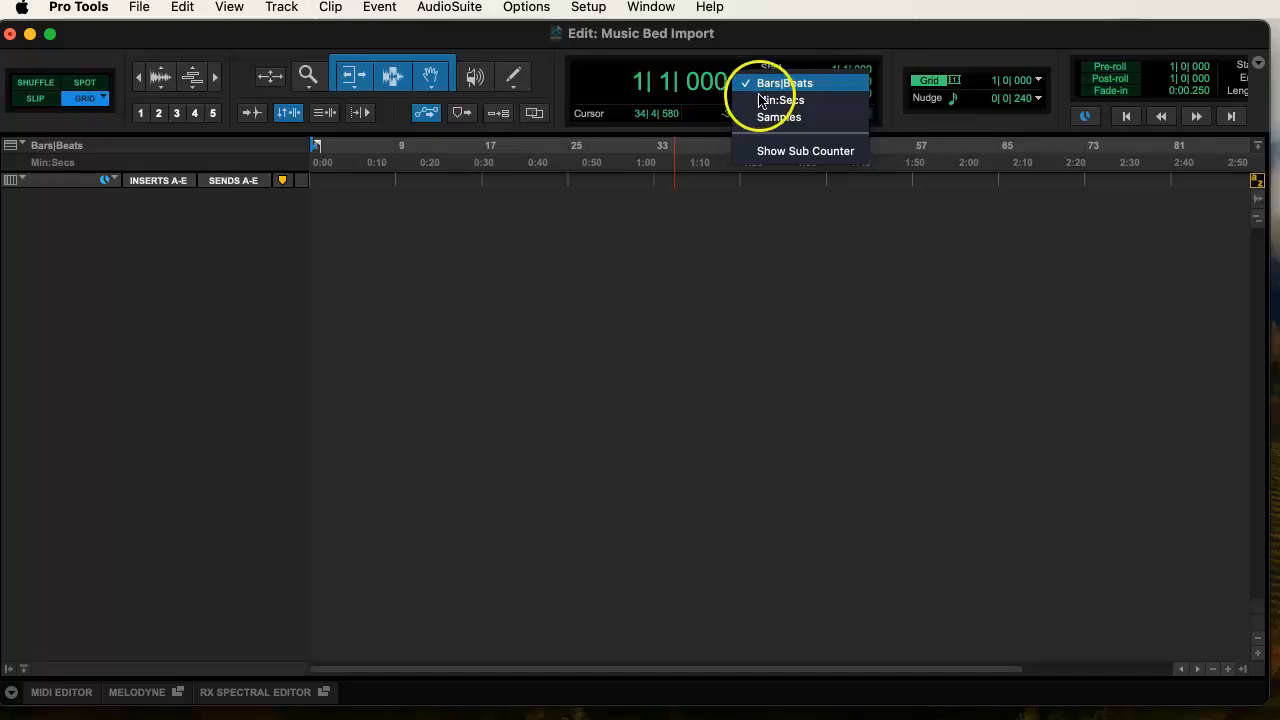
left_click(768, 99)
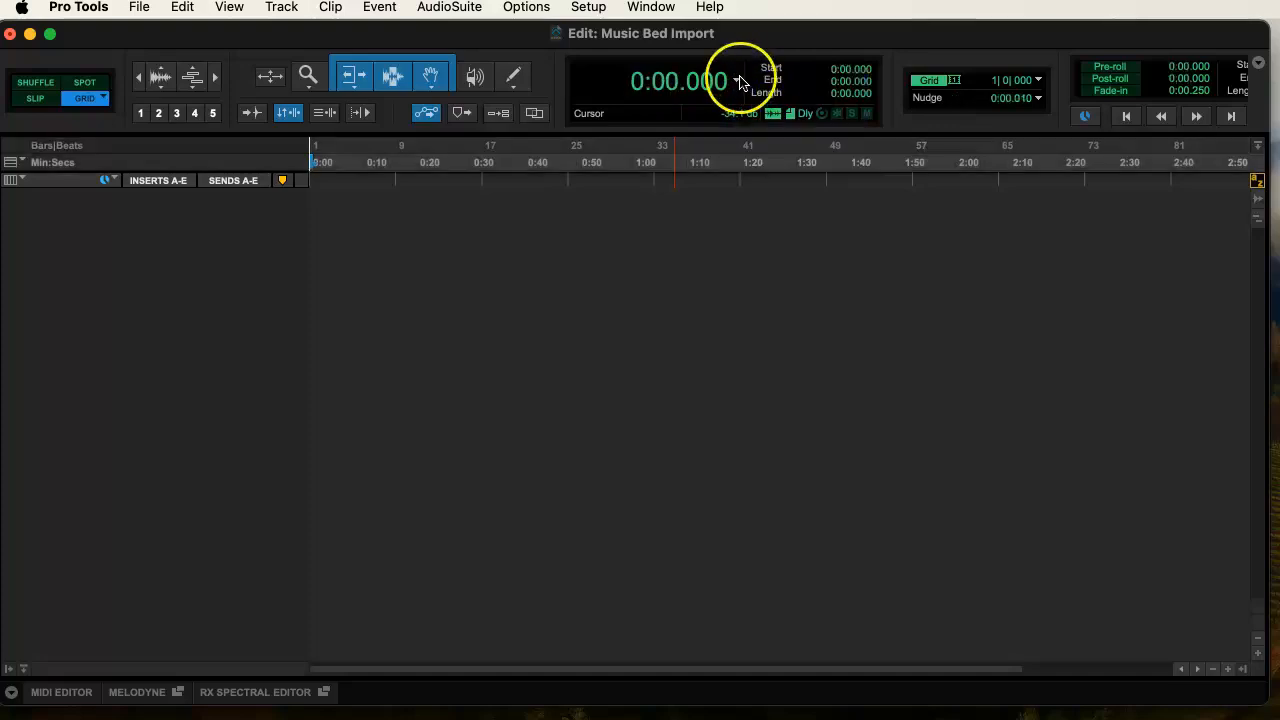
left_click(14, 163)
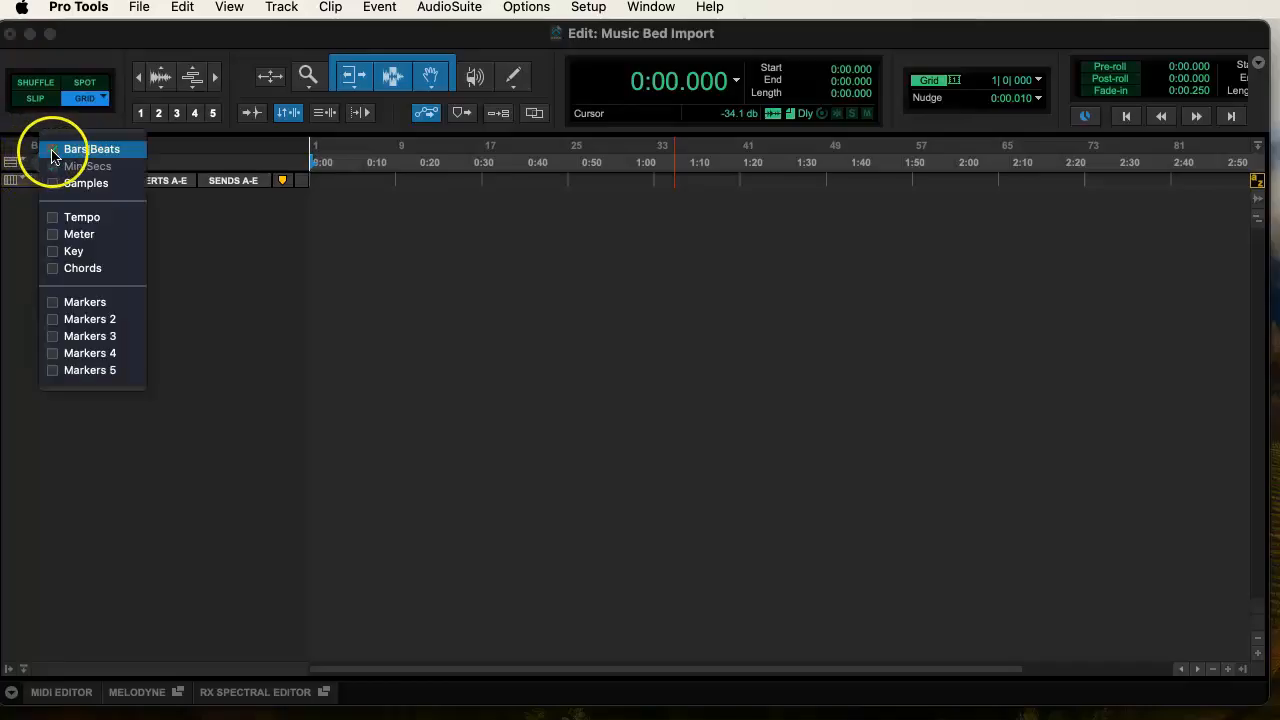
left_click(46, 149)
left_click(586, 226)
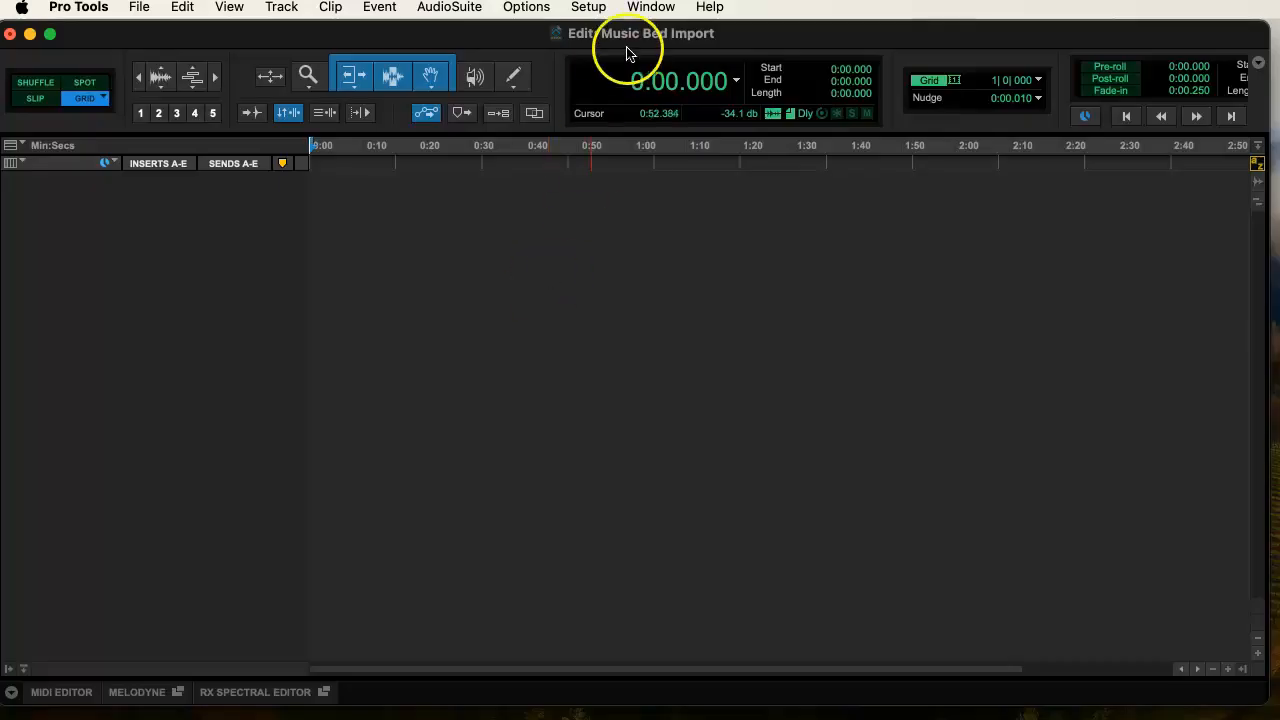
Step: Set the playback engine to MacBook Pro Speakers and decline saving a detailed report of the session notes
left_click(587, 7)
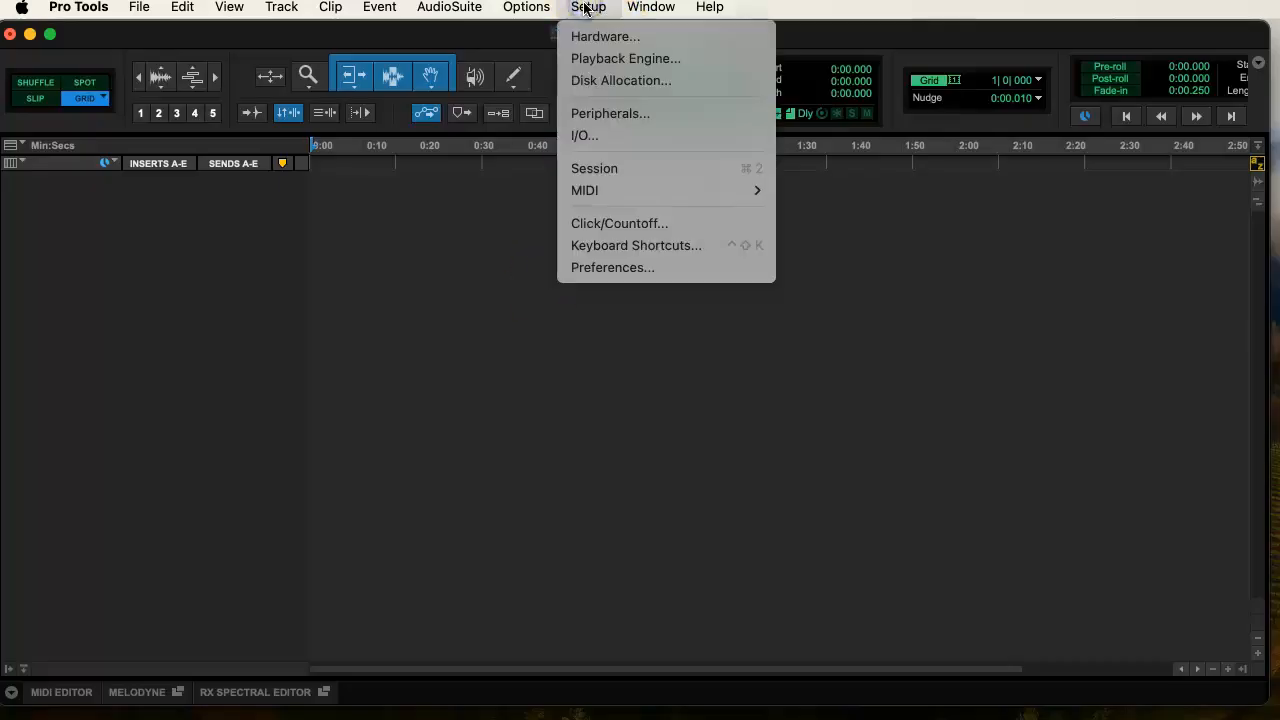
left_click(586, 62)
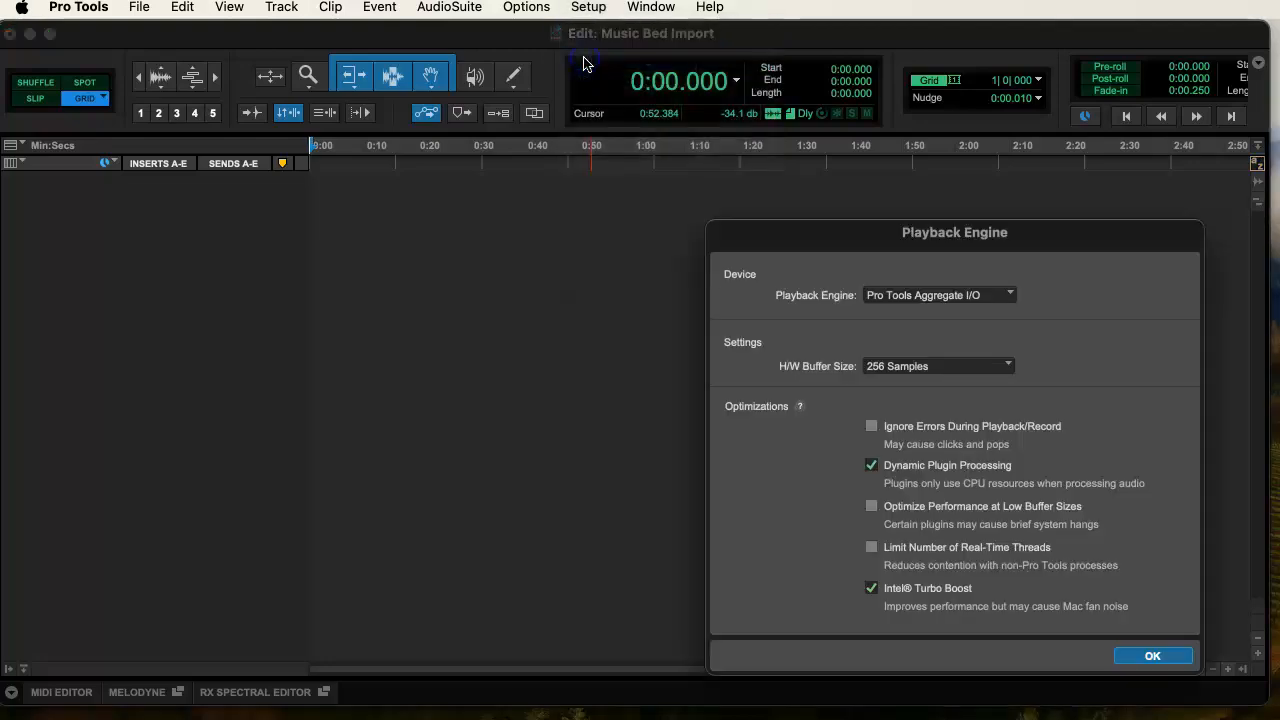
left_click_drag(874, 234, 796, 137)
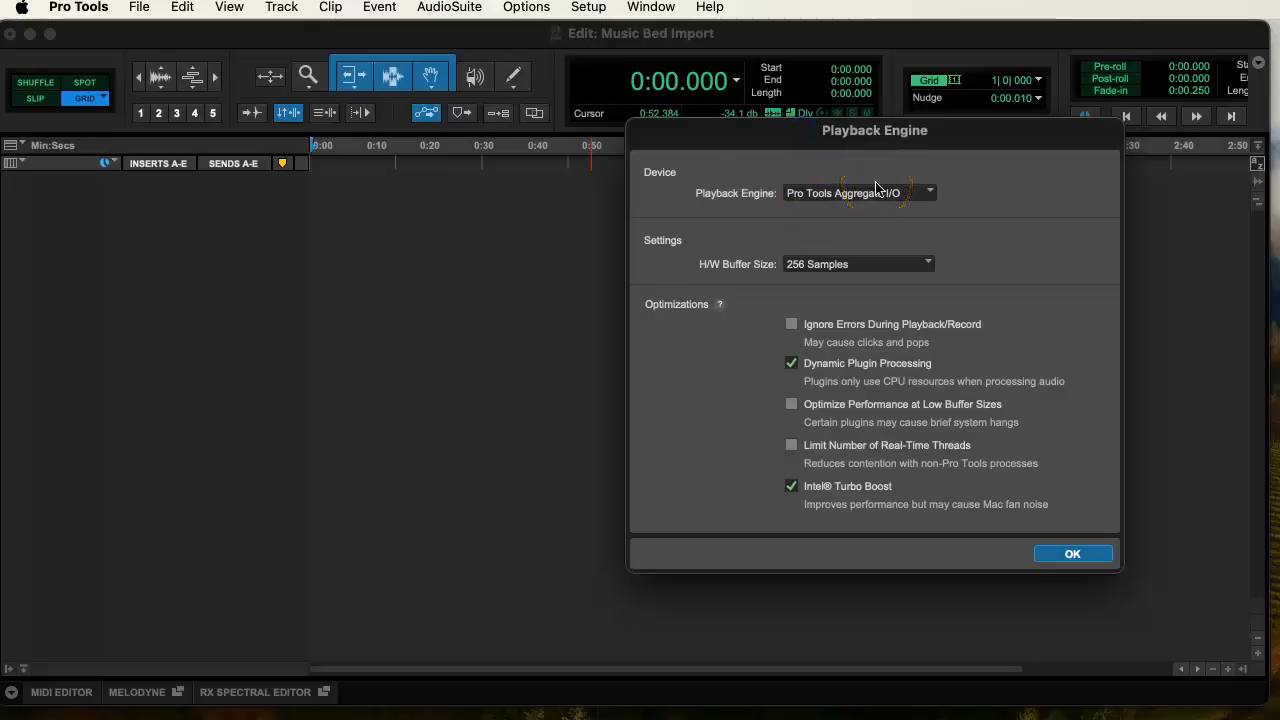
left_click(928, 194)
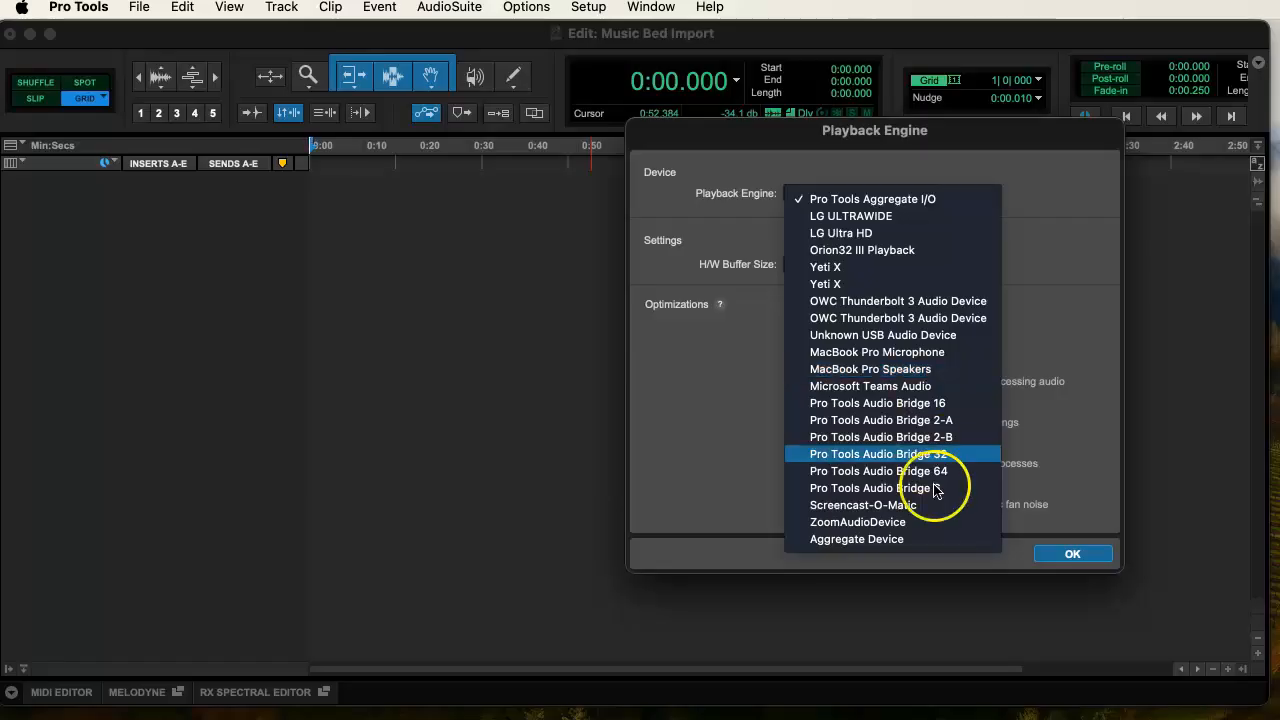
left_click(922, 370)
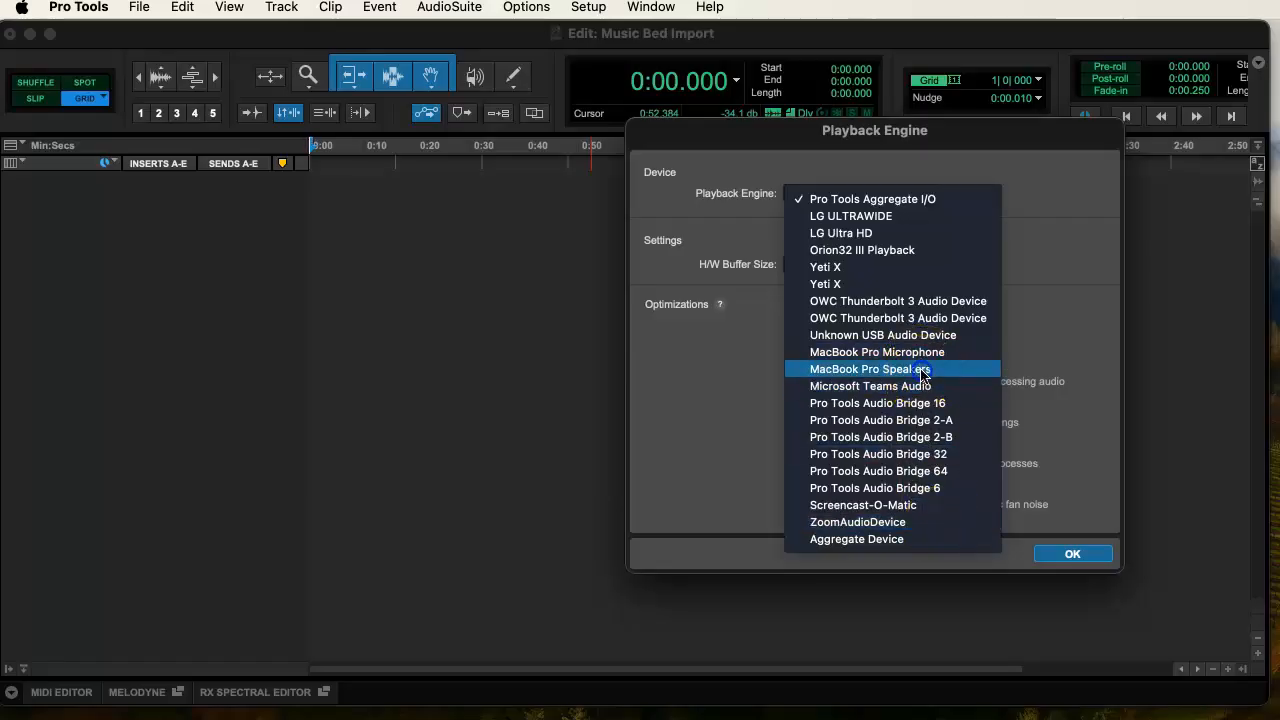
left_click(1130, 459)
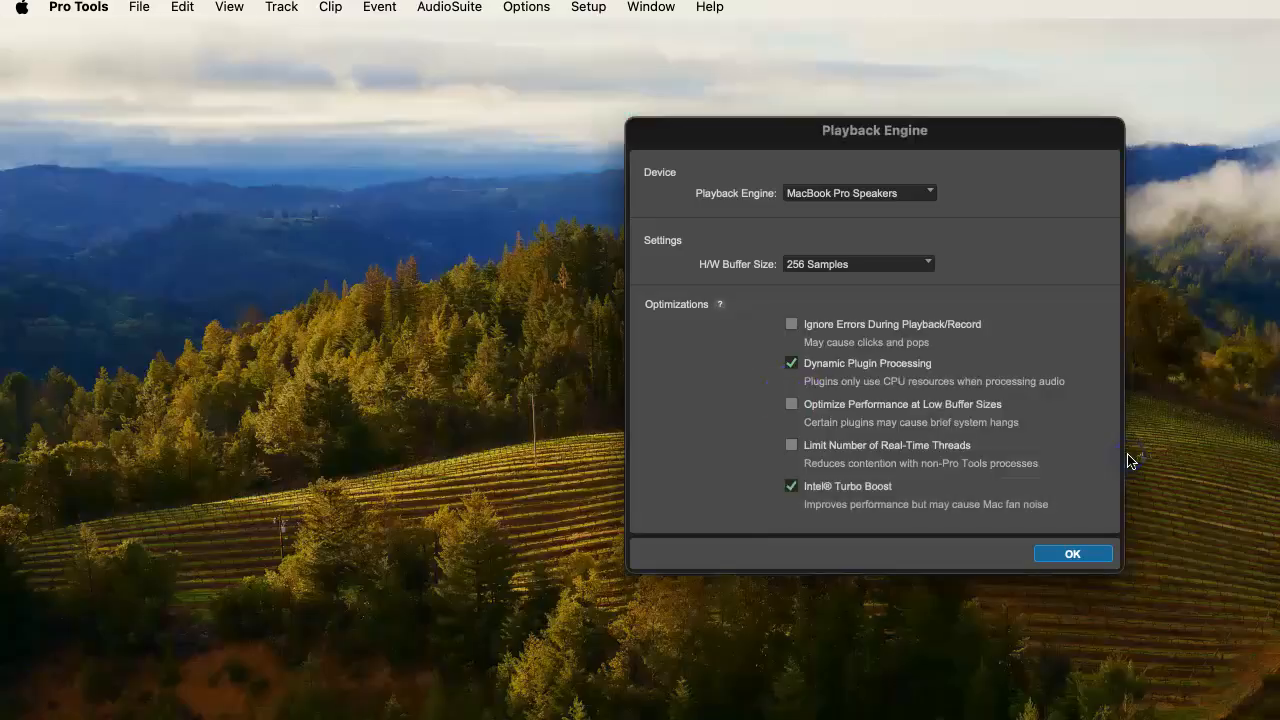
left_click(1072, 556)
left_click(1072, 556)
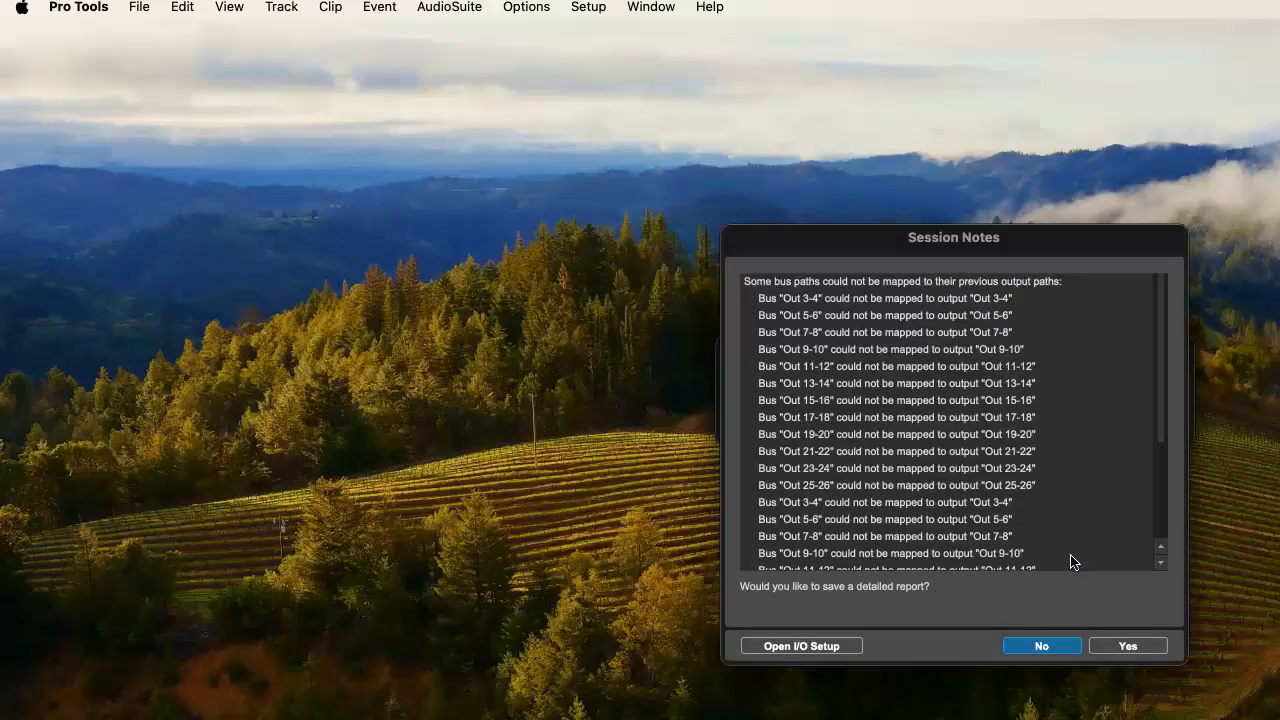
left_click(1041, 646)
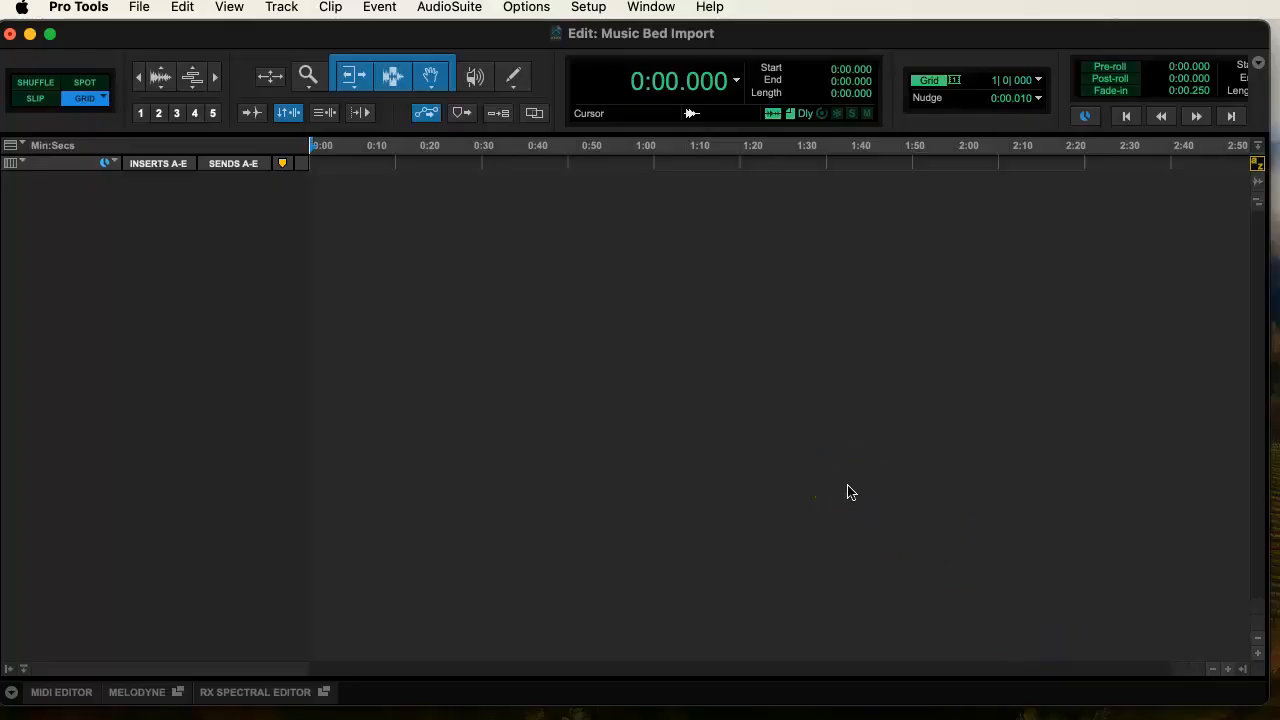
Step: Check the selected device in the Playback Engine settings, keeping MacBook Pro Speakers
left_click(589, 8)
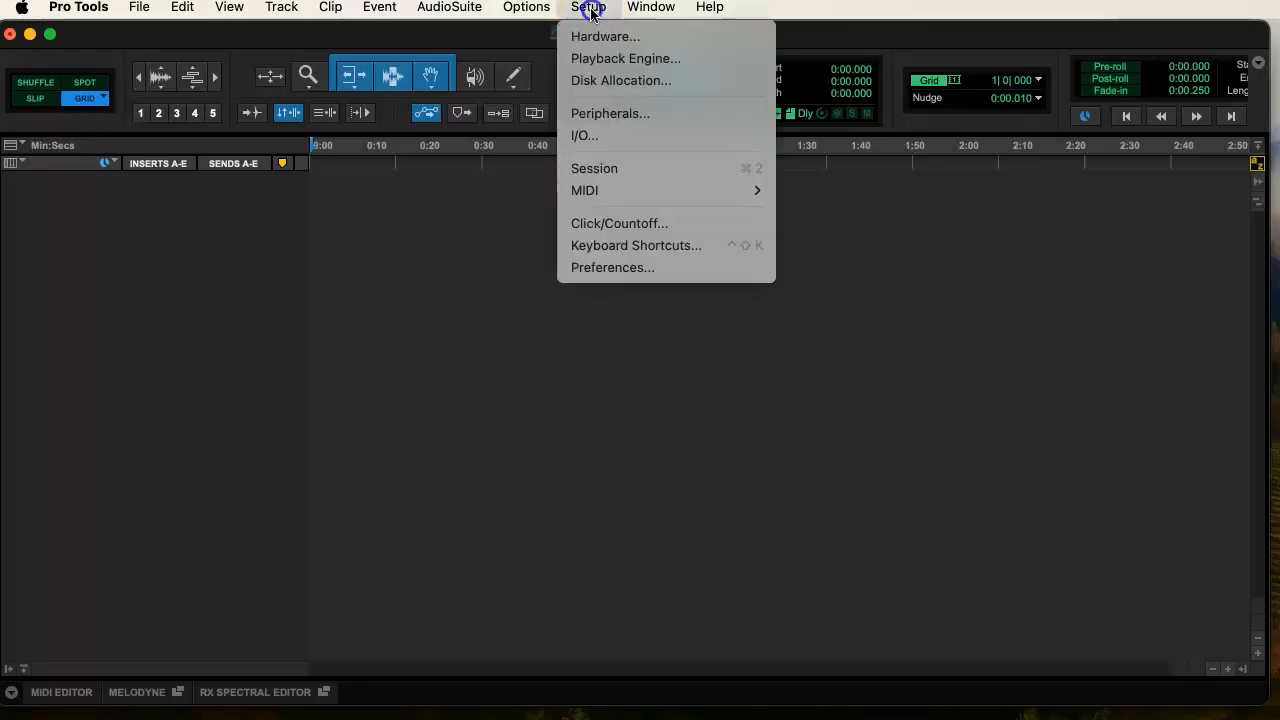
left_click(610, 58)
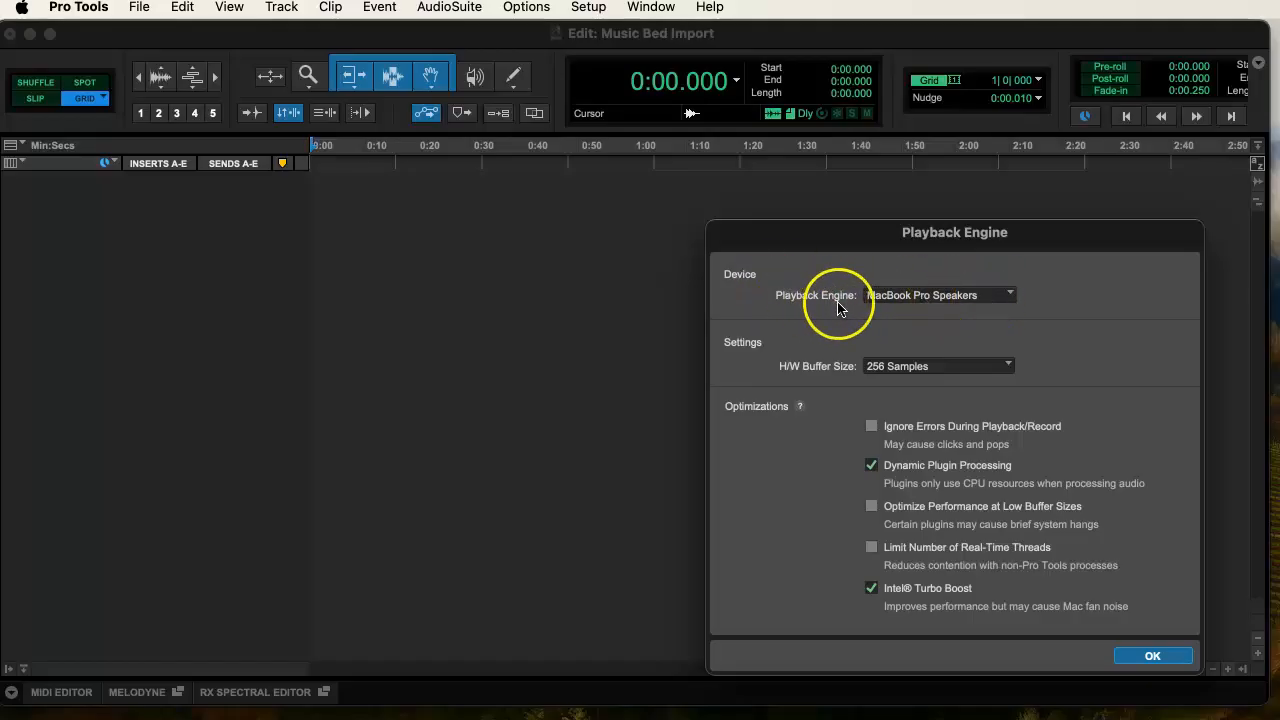
left_click(1011, 297)
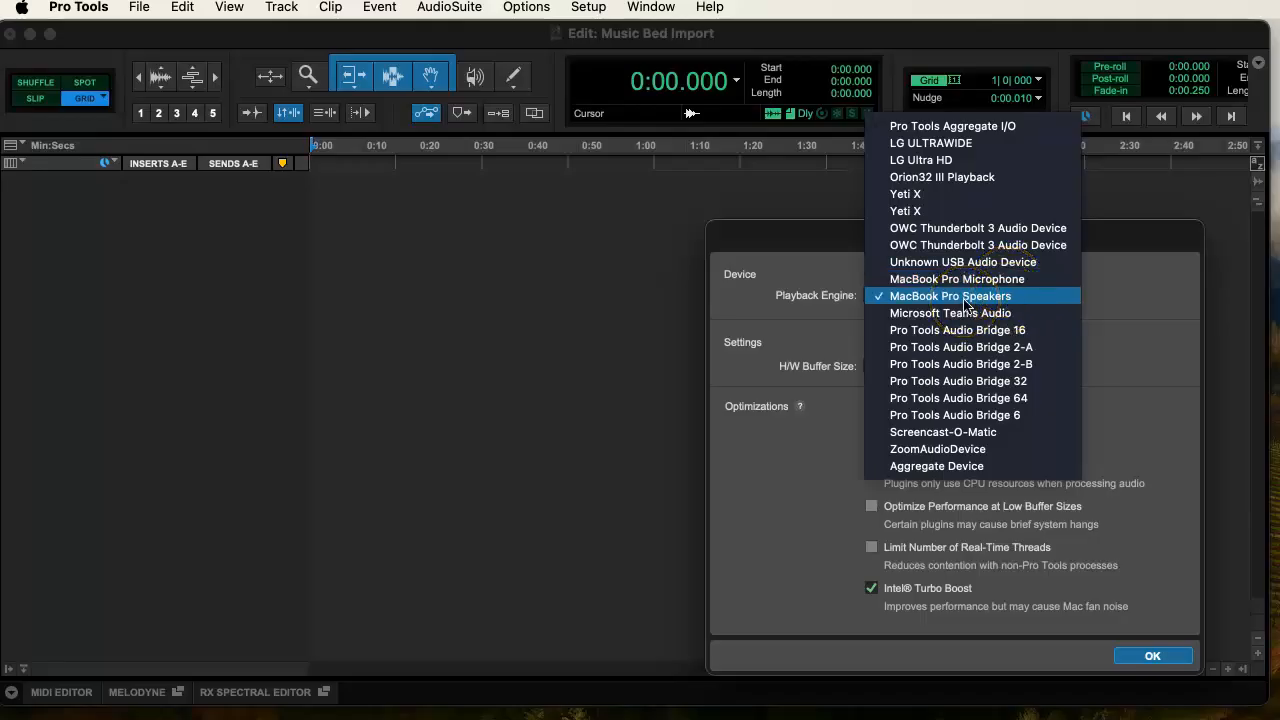
left_click(1196, 568)
left_click(1165, 656)
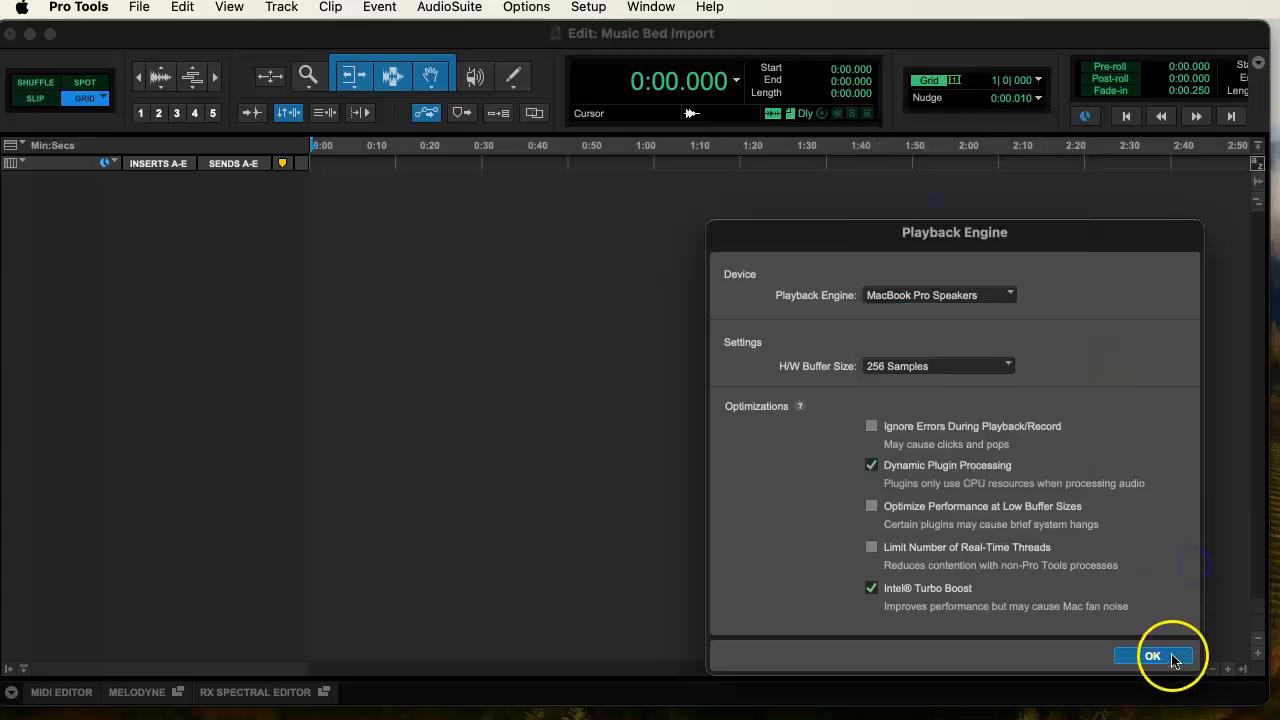
left_click(665, 352)
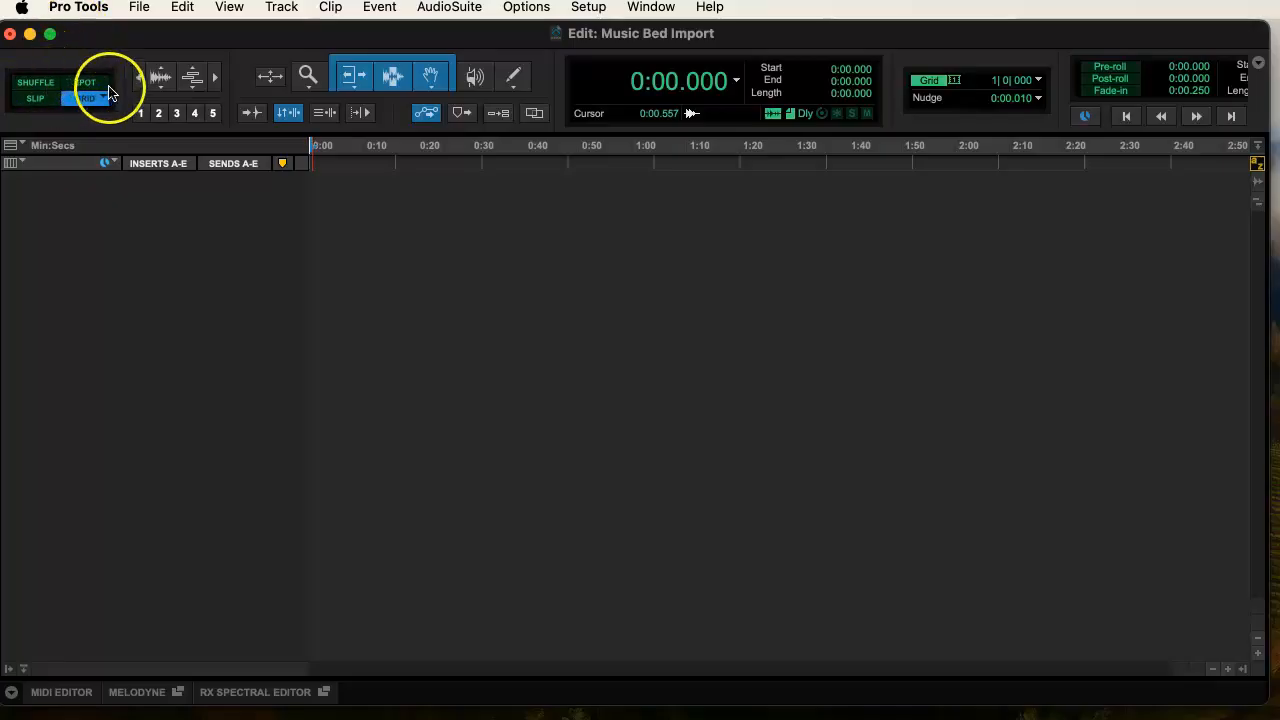
Step: Cycle through the Shuffle, Slip, Grid and Spot edit modes, finishing in Slip mode
left_click(37, 84)
left_click(36, 98)
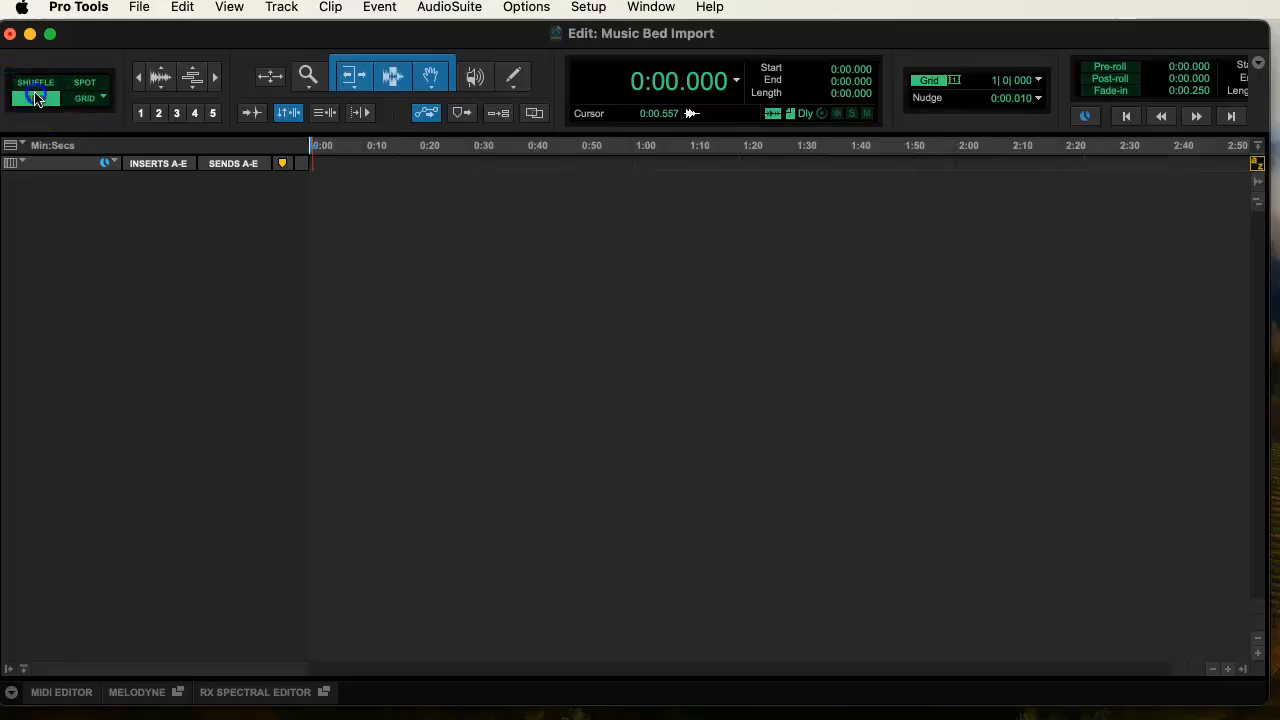
left_click(86, 96)
left_click(80, 84)
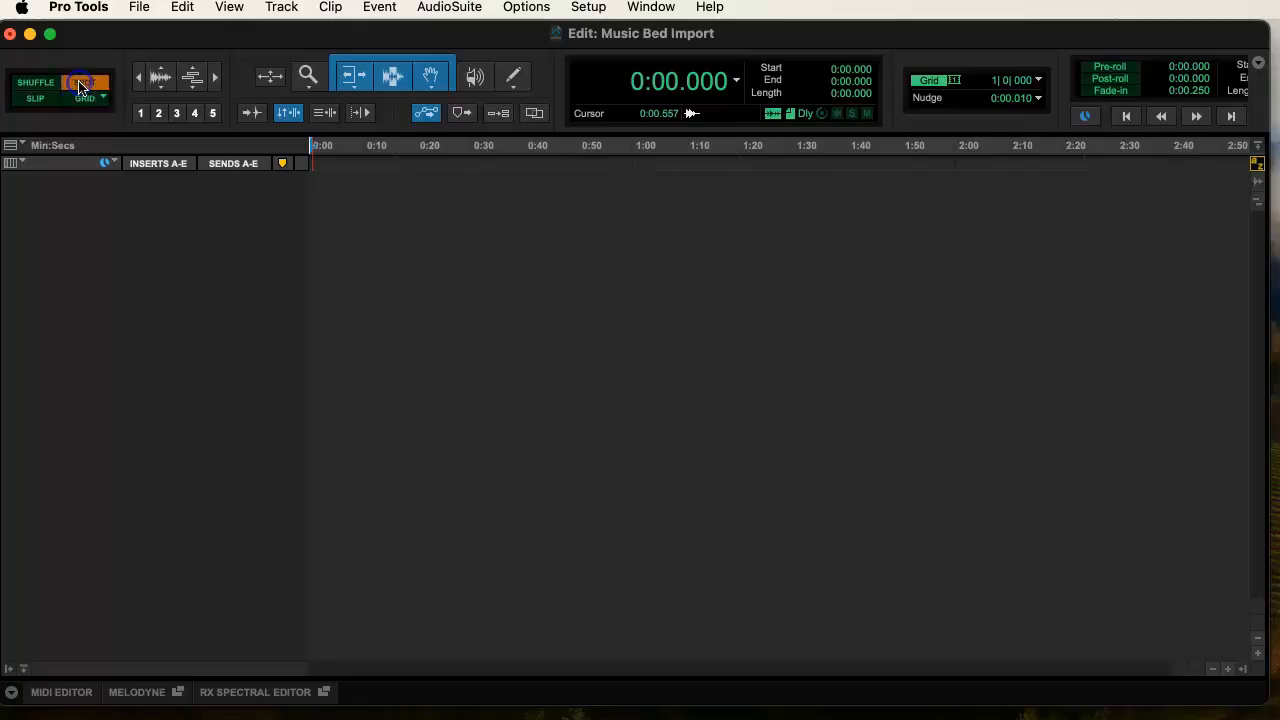
left_click(37, 83)
left_click(37, 98)
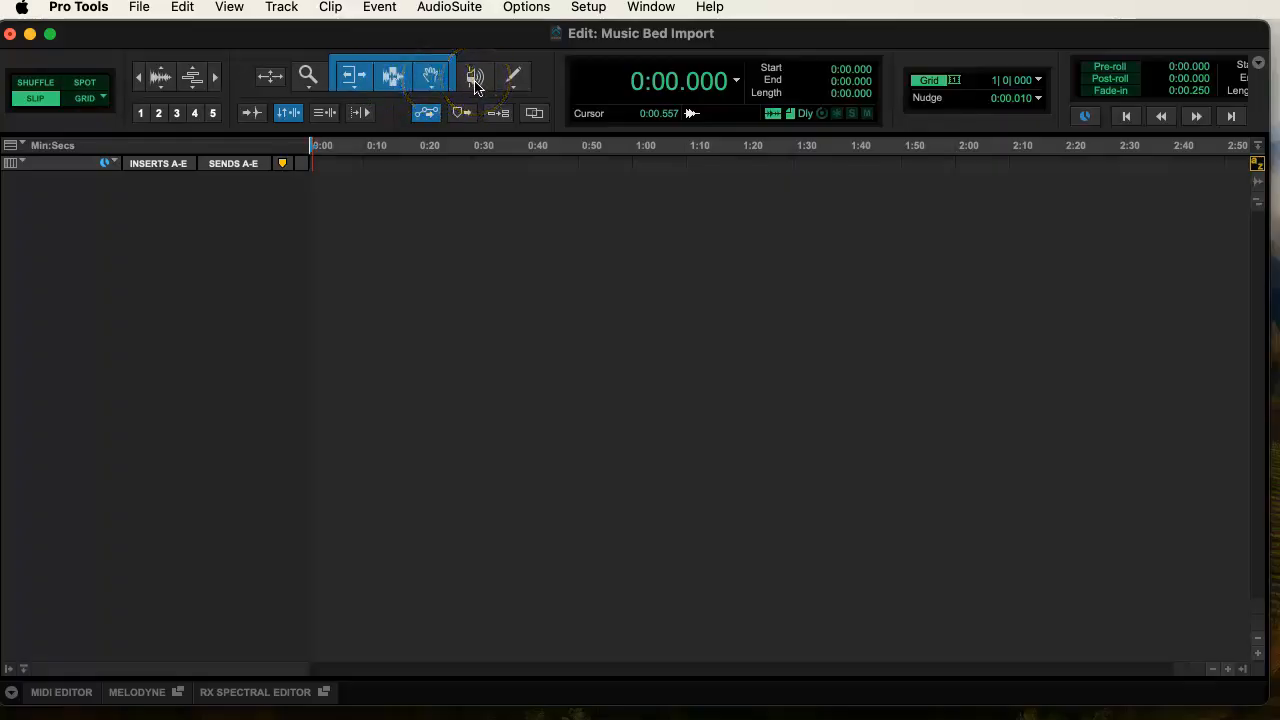
Step: Try the Selector, Trim and Grabber tools individually, finishing with the Smart Tool active
left_click(389, 78)
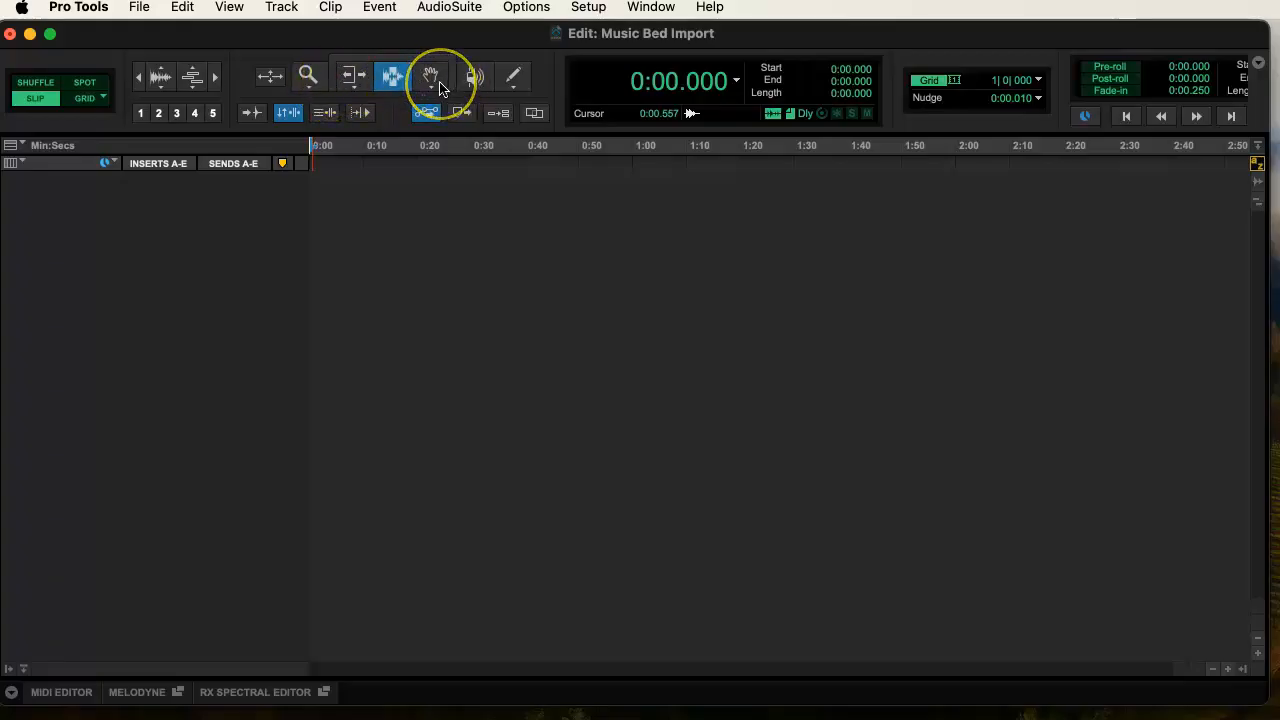
left_click(356, 76)
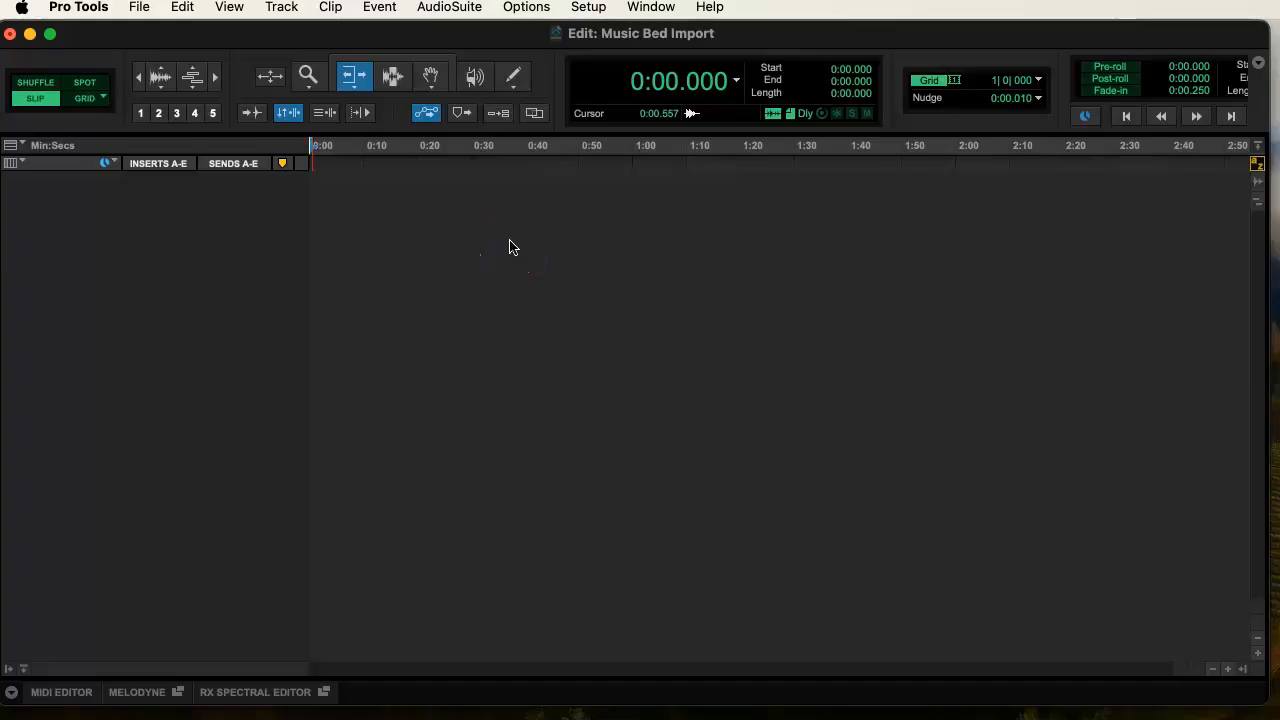
left_click(431, 76)
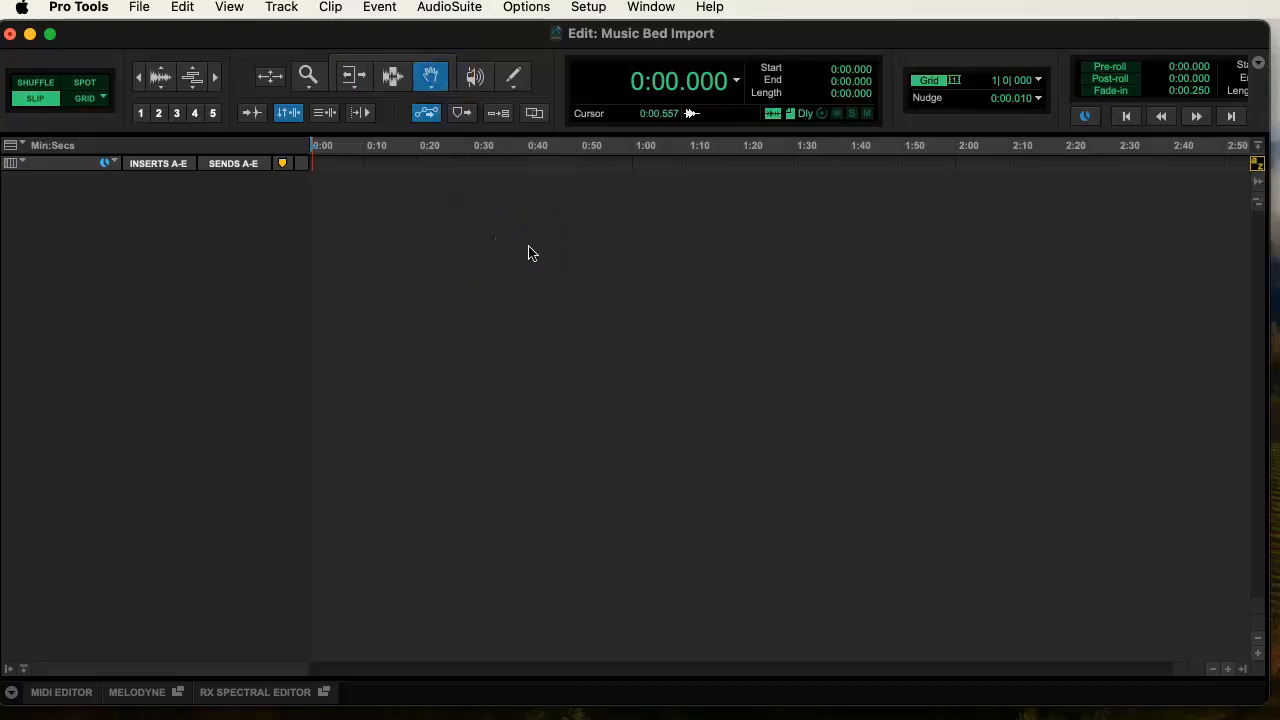
left_click(385, 62)
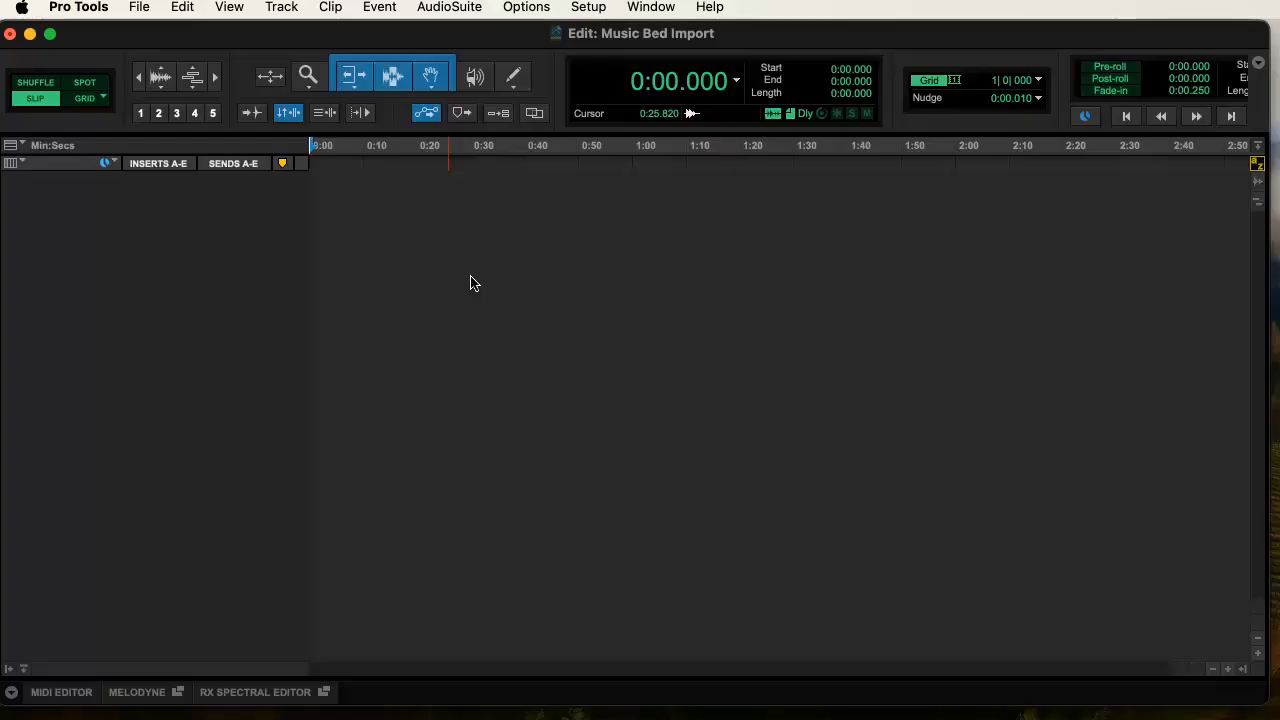
left_click(390, 64)
left_click(391, 47)
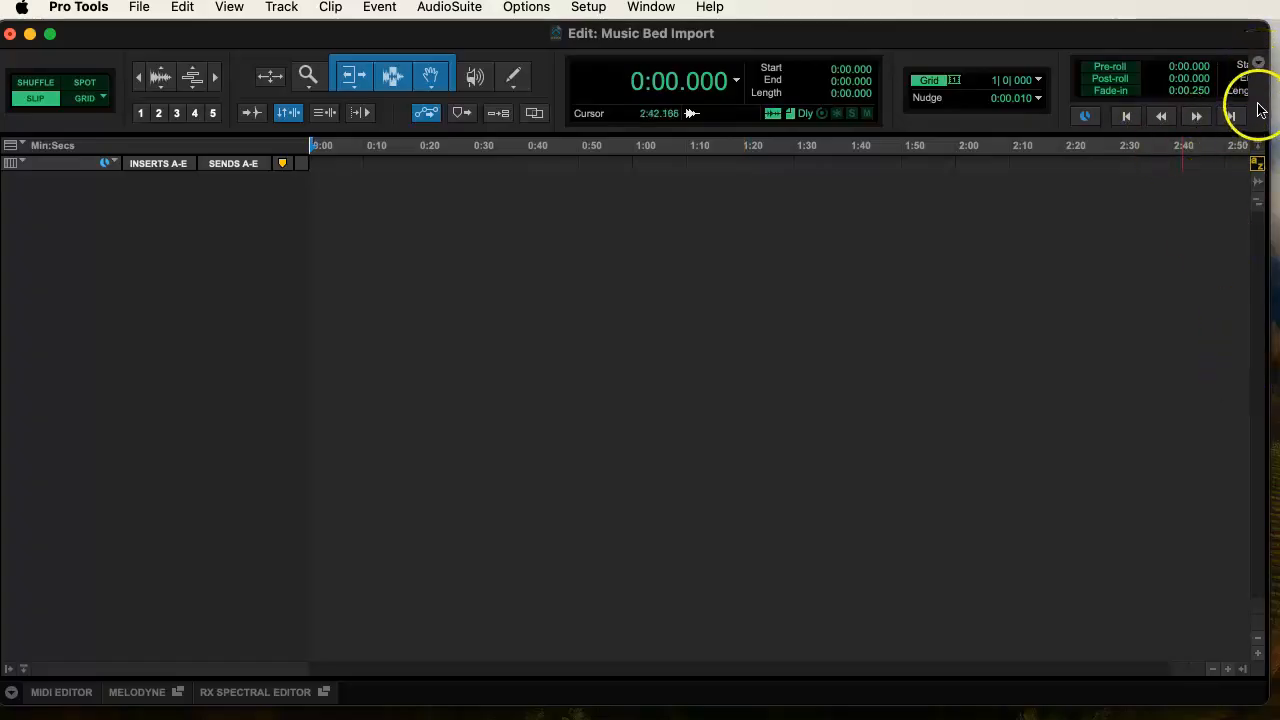
Step: Widen the Edit window, shift it to reach the MIDI controls and turn off the metronome
left_click_drag(1258, 130, 1279, 130)
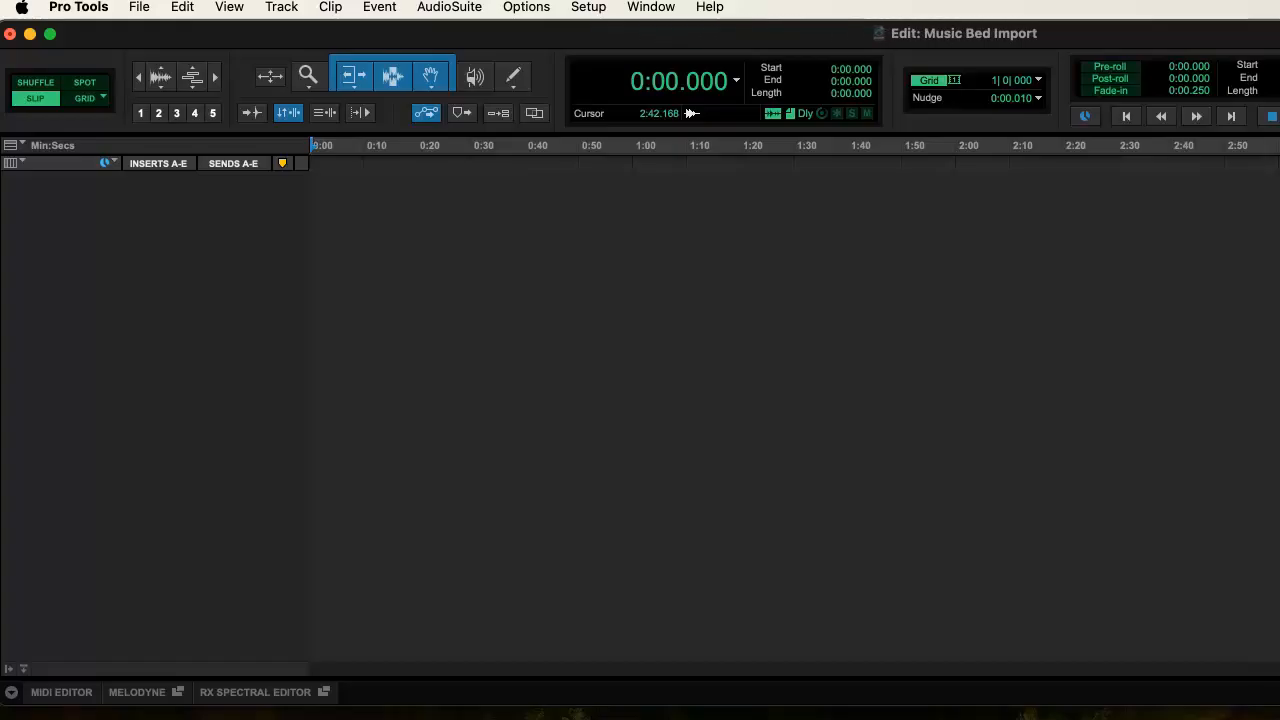
left_click_drag(1243, 34, 589, 50)
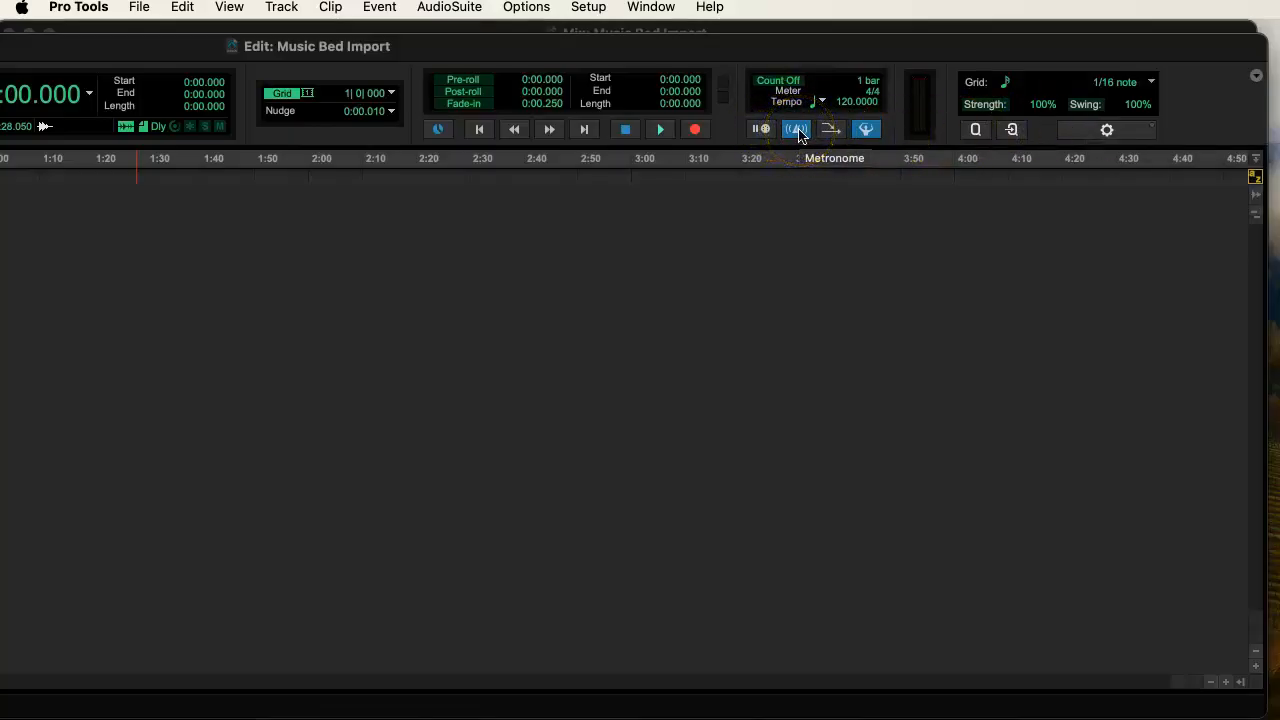
left_click(799, 134)
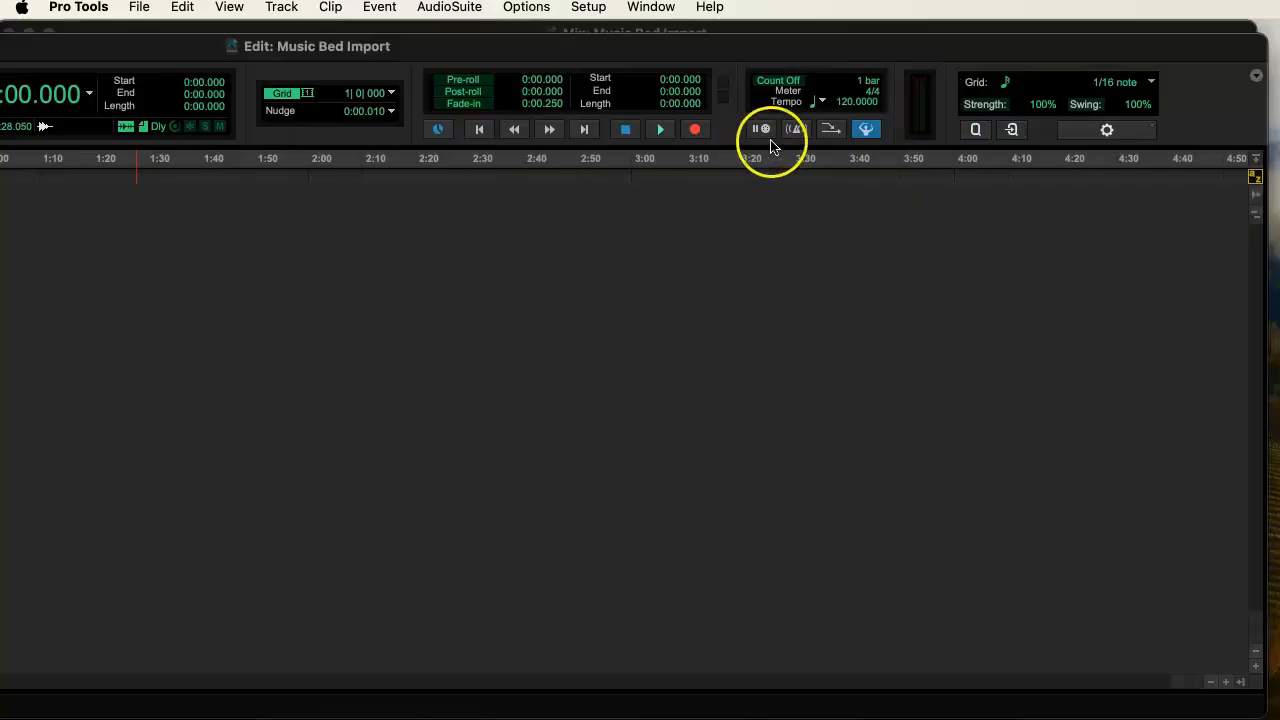
Step: Hide the MIDI Controls, Quantize Controls and MIDI Input Display from the Edit window toolbar
left_click(1257, 78)
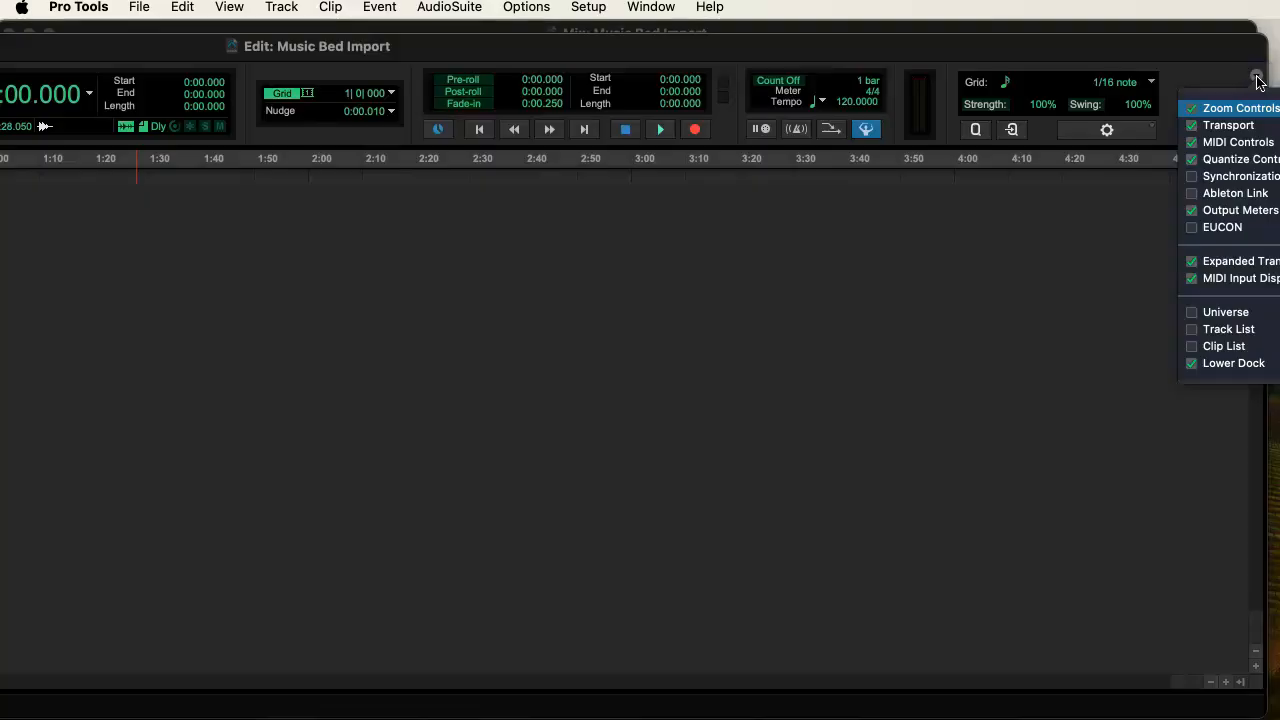
left_click(1227, 145)
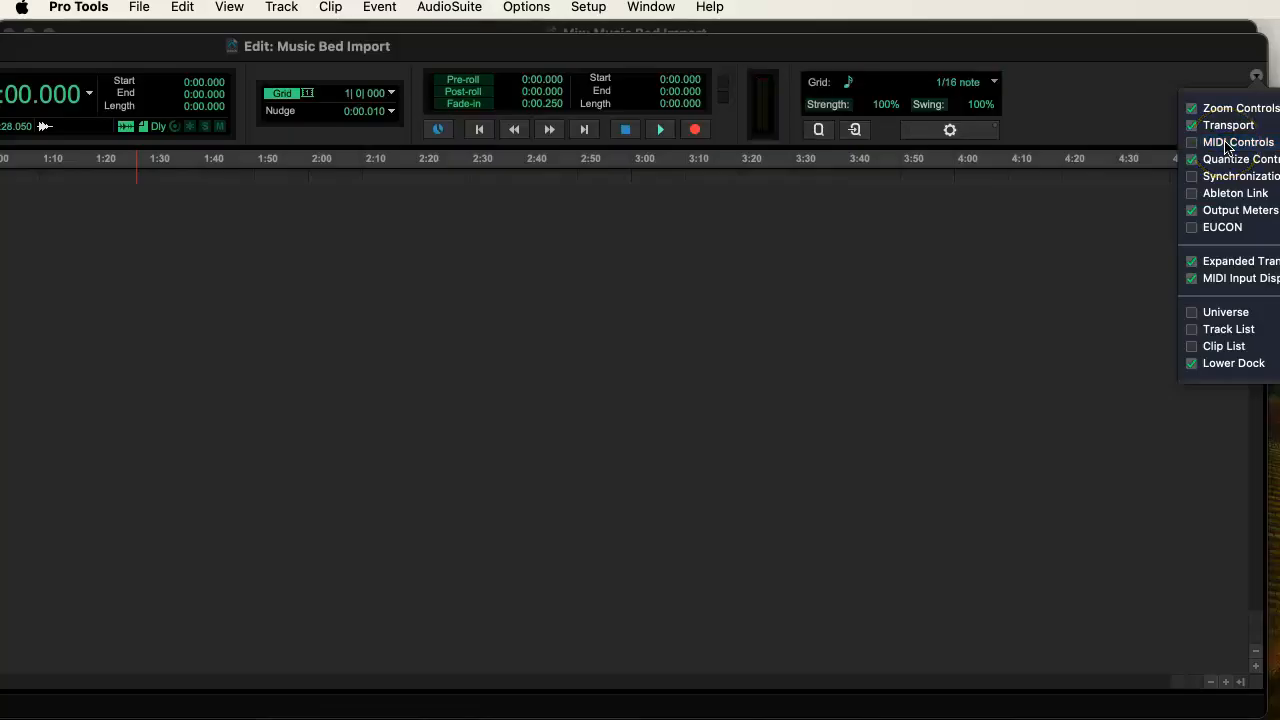
left_click(1233, 164)
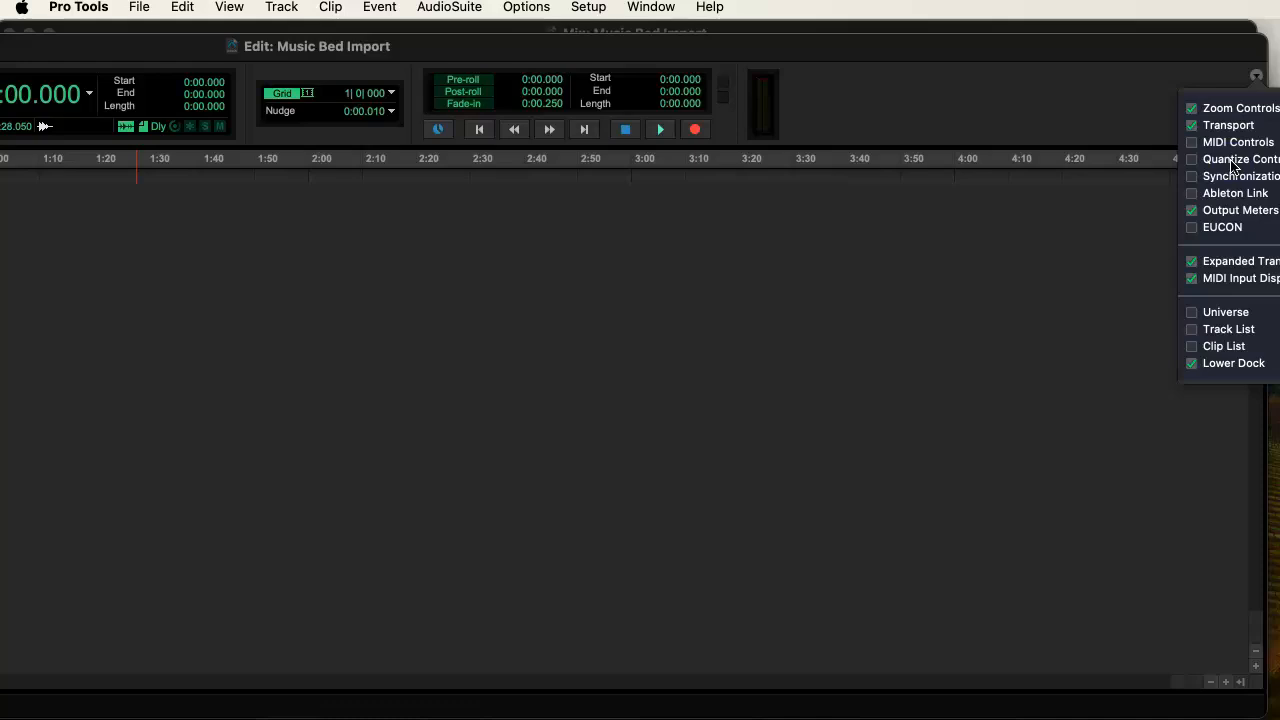
left_click(1270, 280)
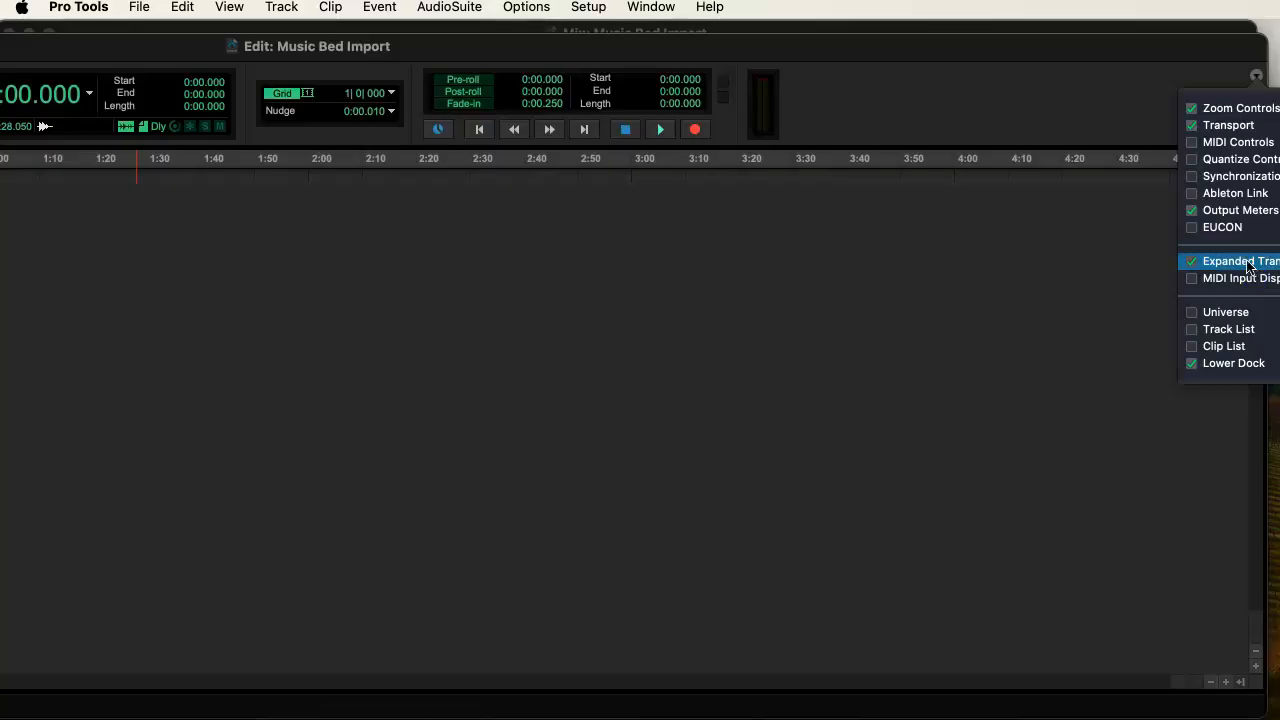
Step: Toggle the Expanded Transport off and on, leaving it shown in the Edit window toolbar
left_click(1247, 264)
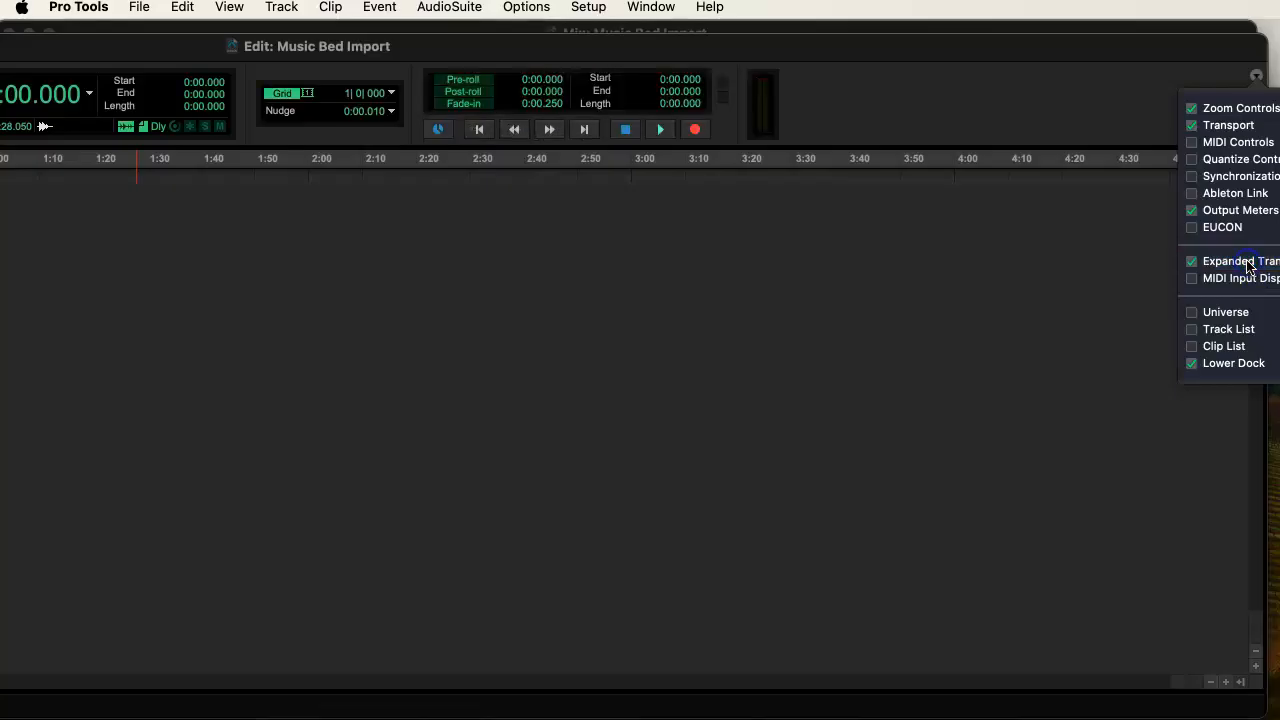
left_click(1249, 265)
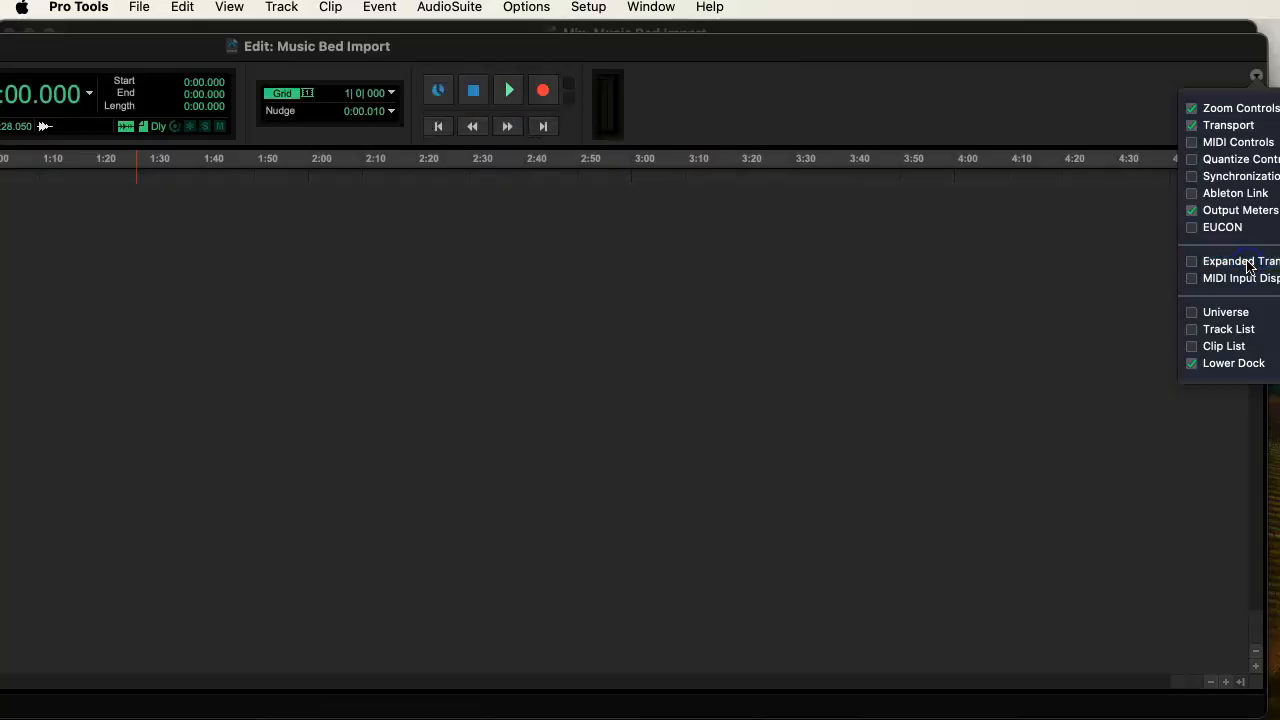
left_click(1247, 264)
left_click(1249, 265)
left_click(1238, 266)
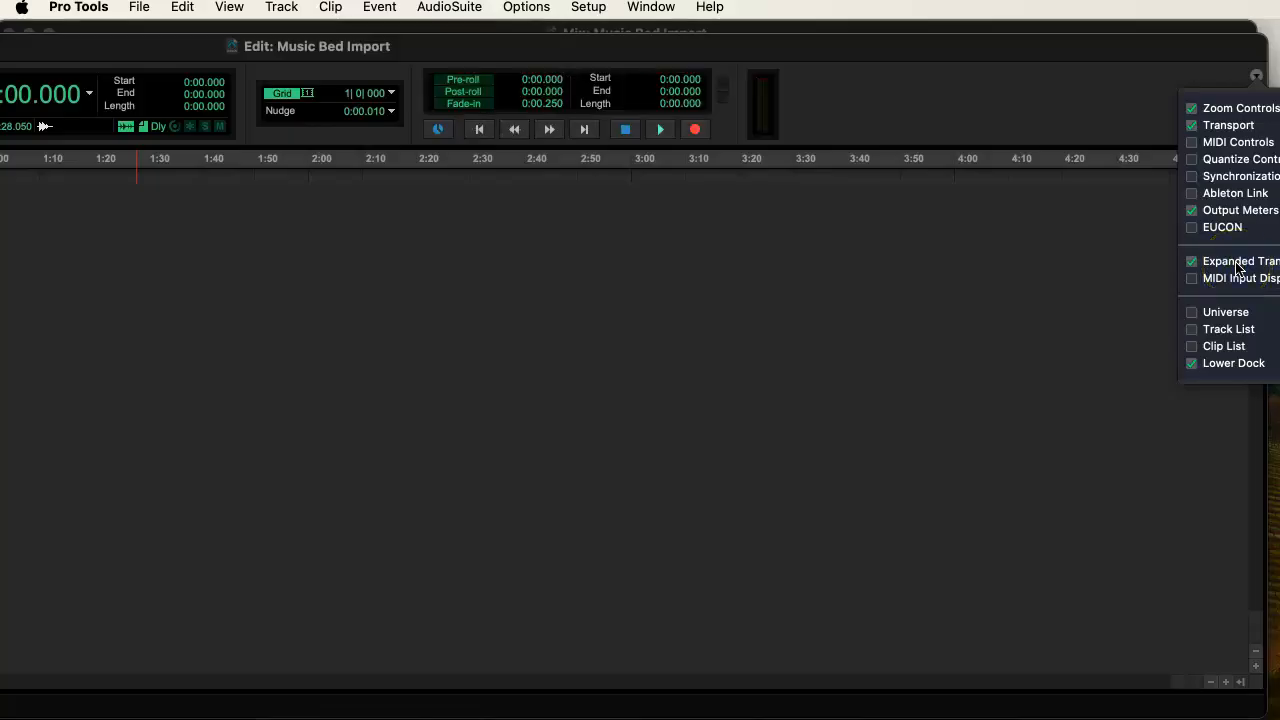
Step: Hide the Expanded Transport from the Edit window toolbar, and narrow and reposition the Edit window so it fits the screen
left_click(1238, 266)
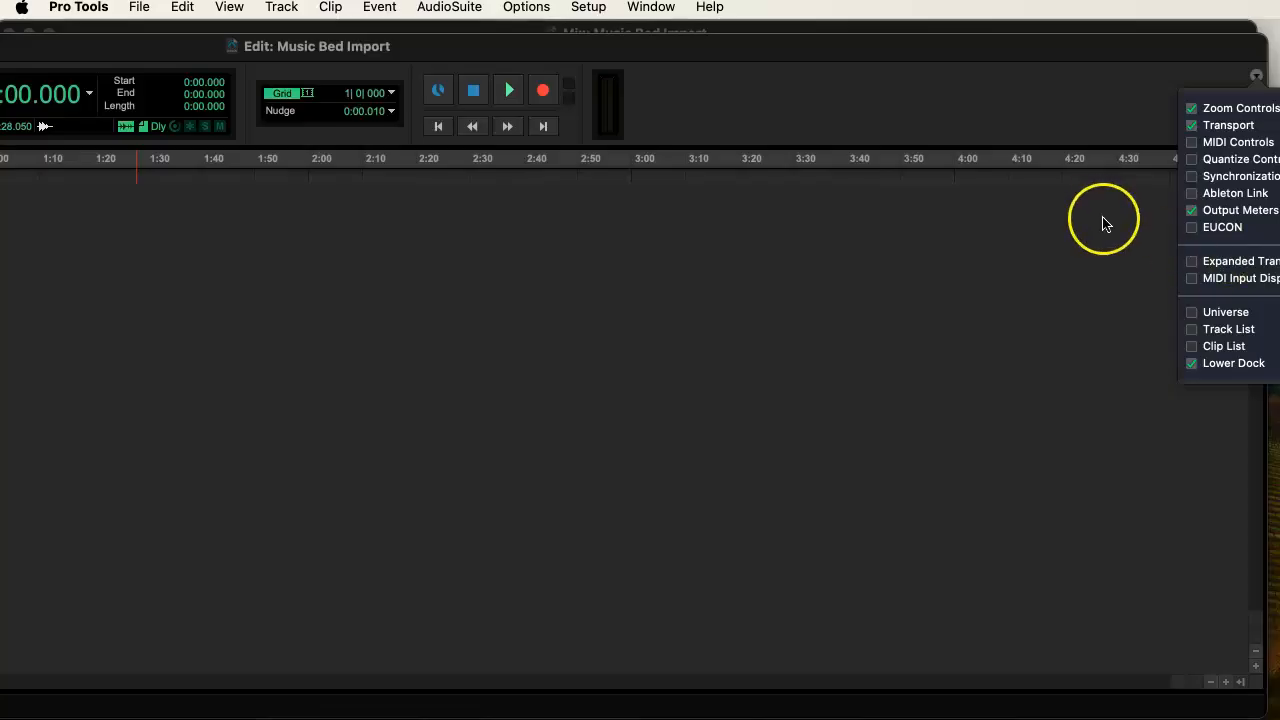
left_click(940, 48)
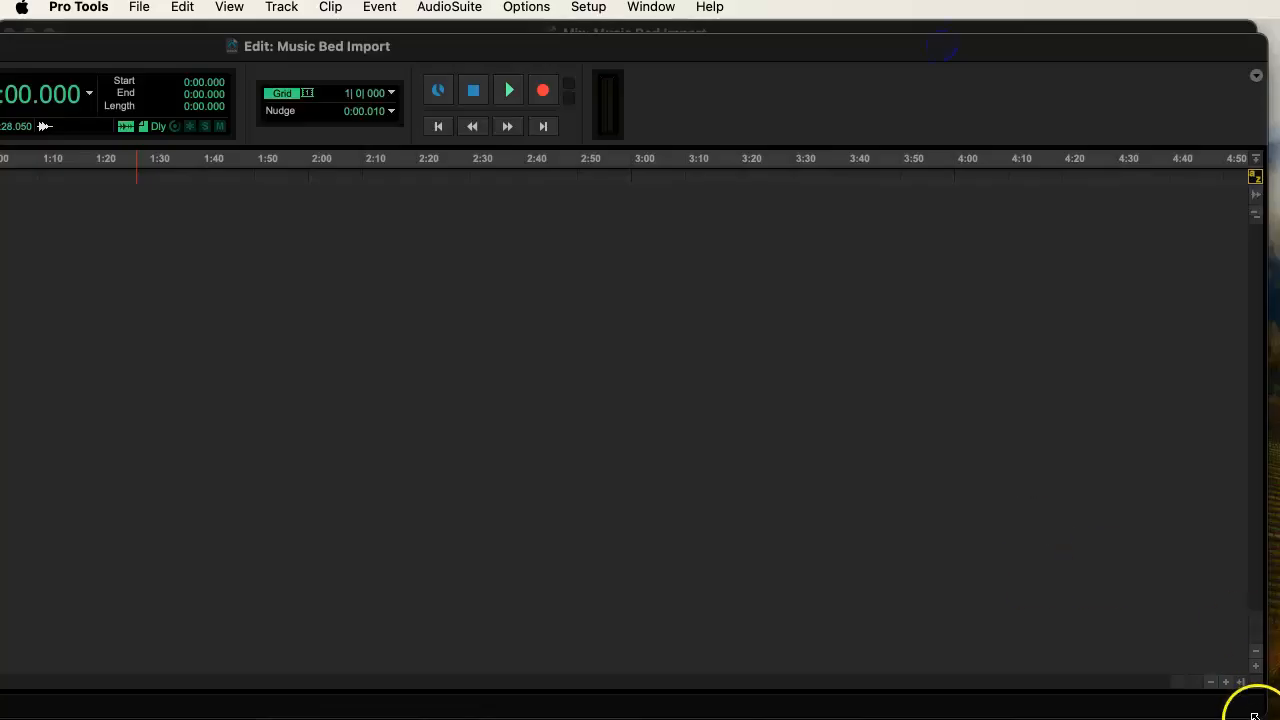
left_click_drag(1258, 710, 643, 675)
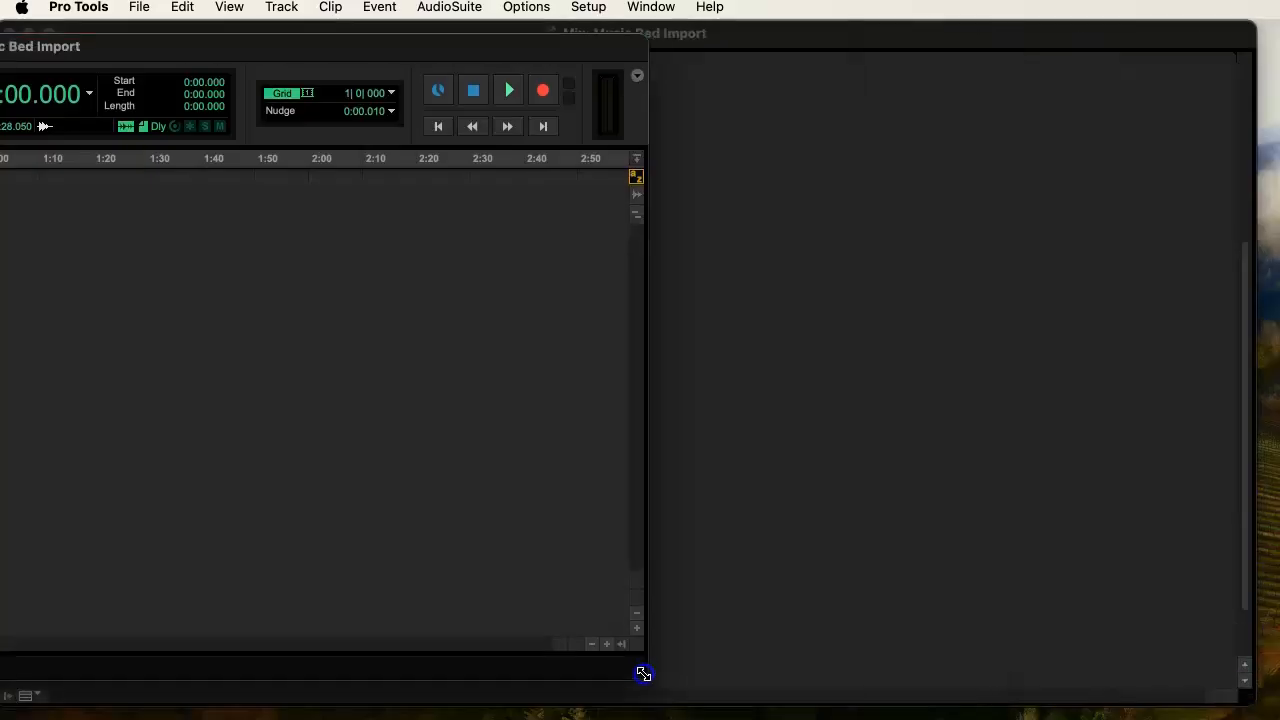
left_click_drag(480, 55, 678, 52)
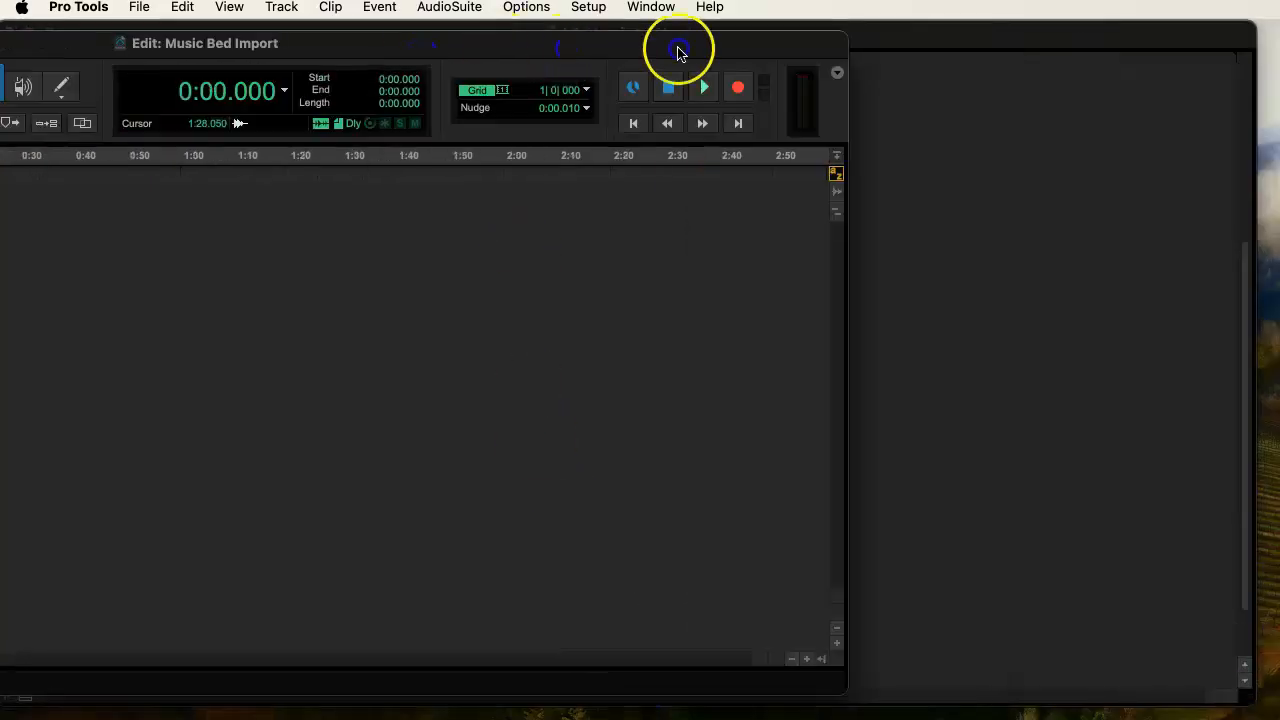
double_click(678, 52)
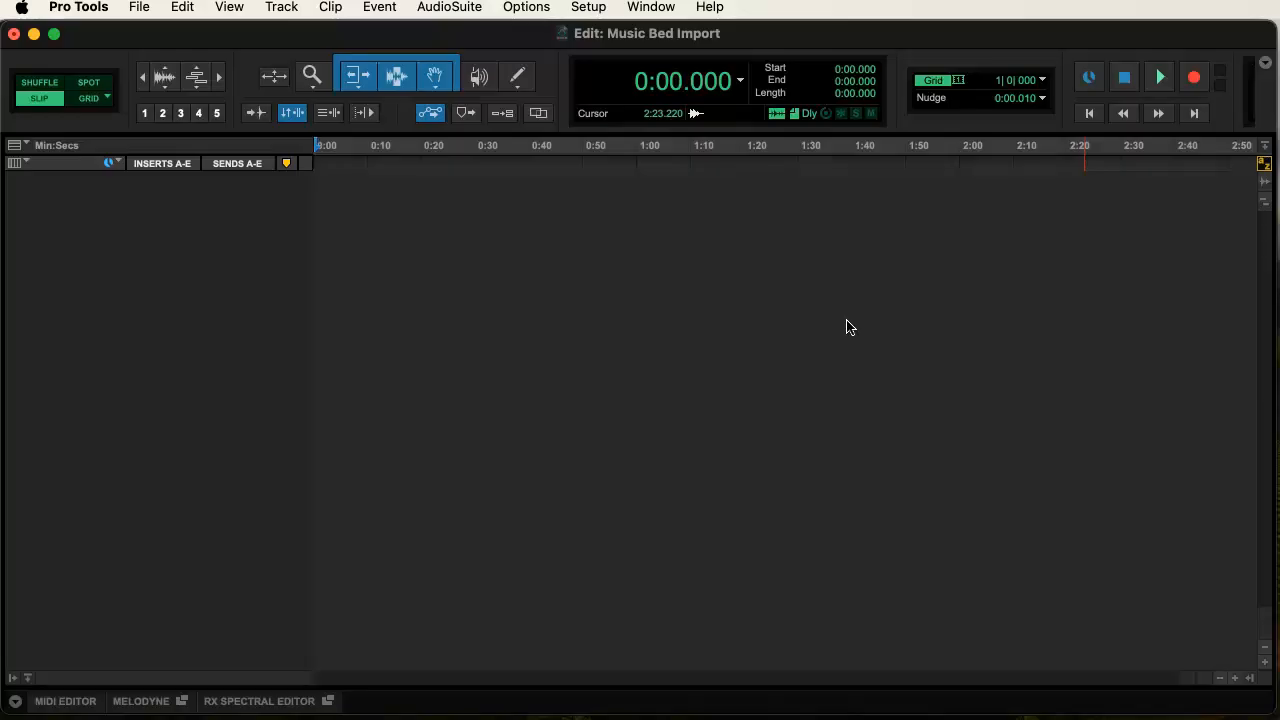
Step: Switch back and forth between the Mix and Edit windows several times, finishing in the Edit window
key("super+equal")
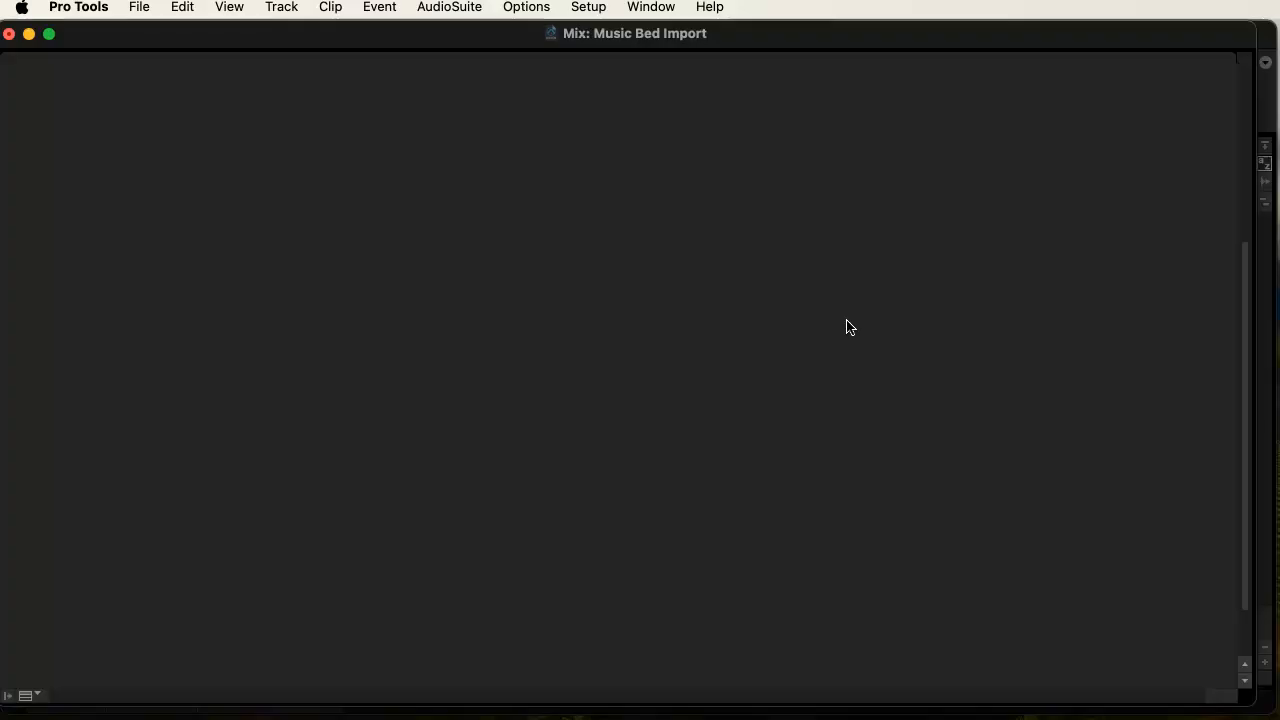
key("super+equal")
key("super+equal")
key("super+equal")
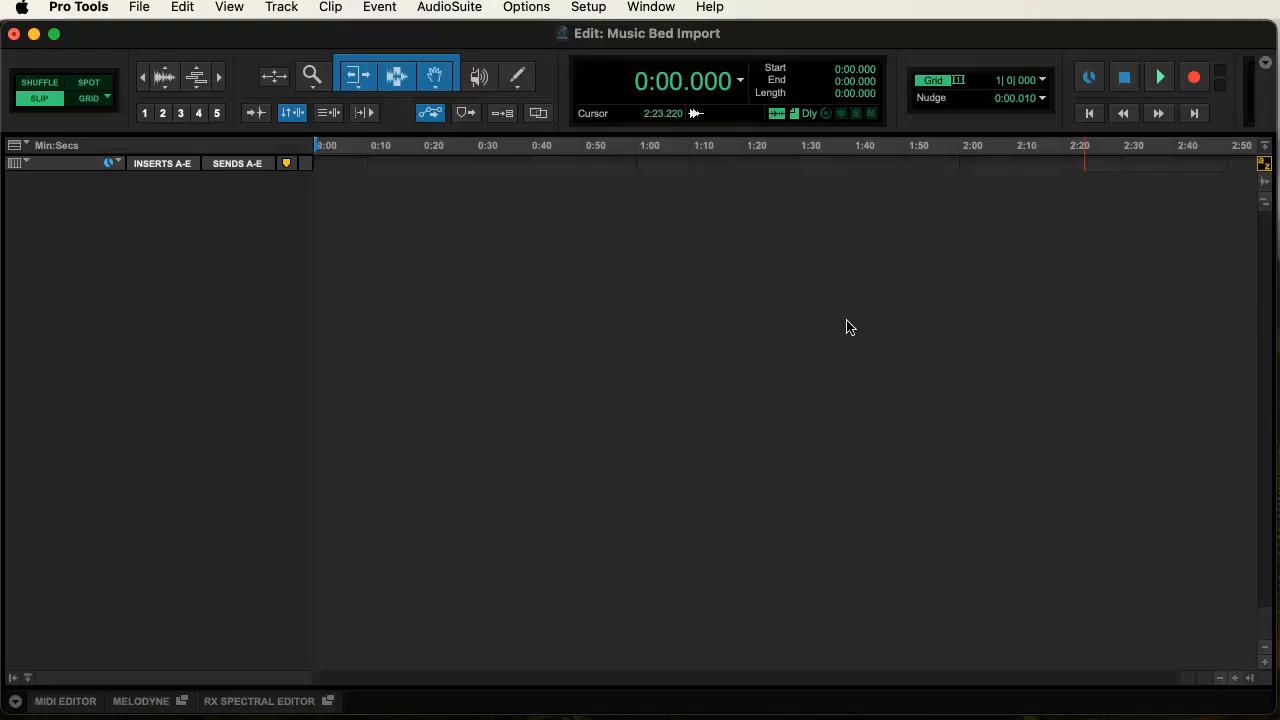
key("super+equal")
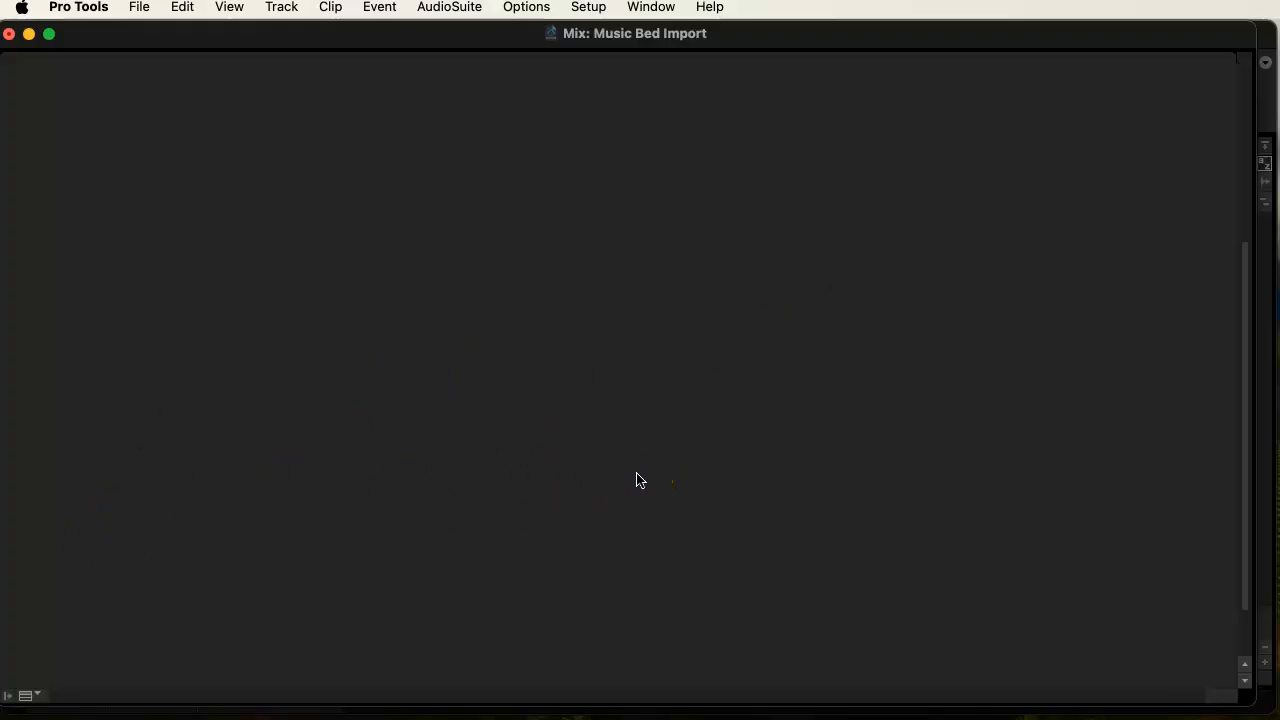
key("super+equal")
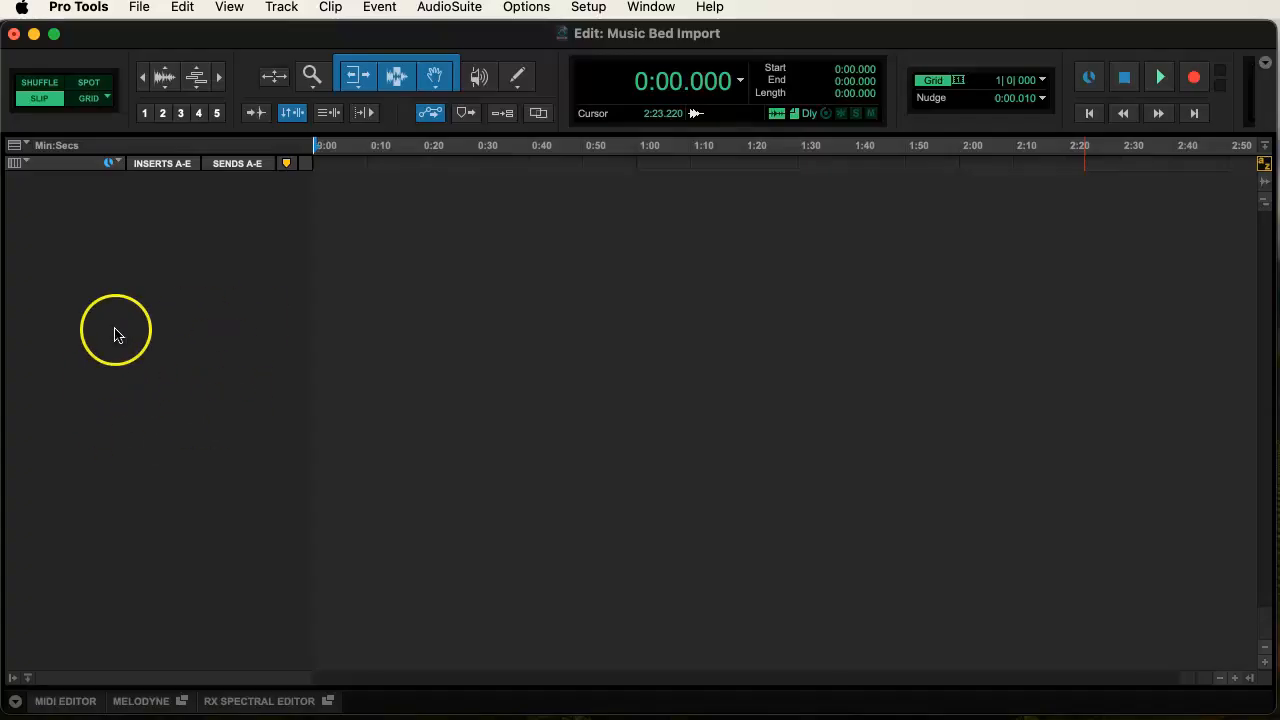
Step: Hide the Inserts A-E, Sends A-E and Marker Controls columns in the Edit window, keeping Track Color shown
left_click(28, 166)
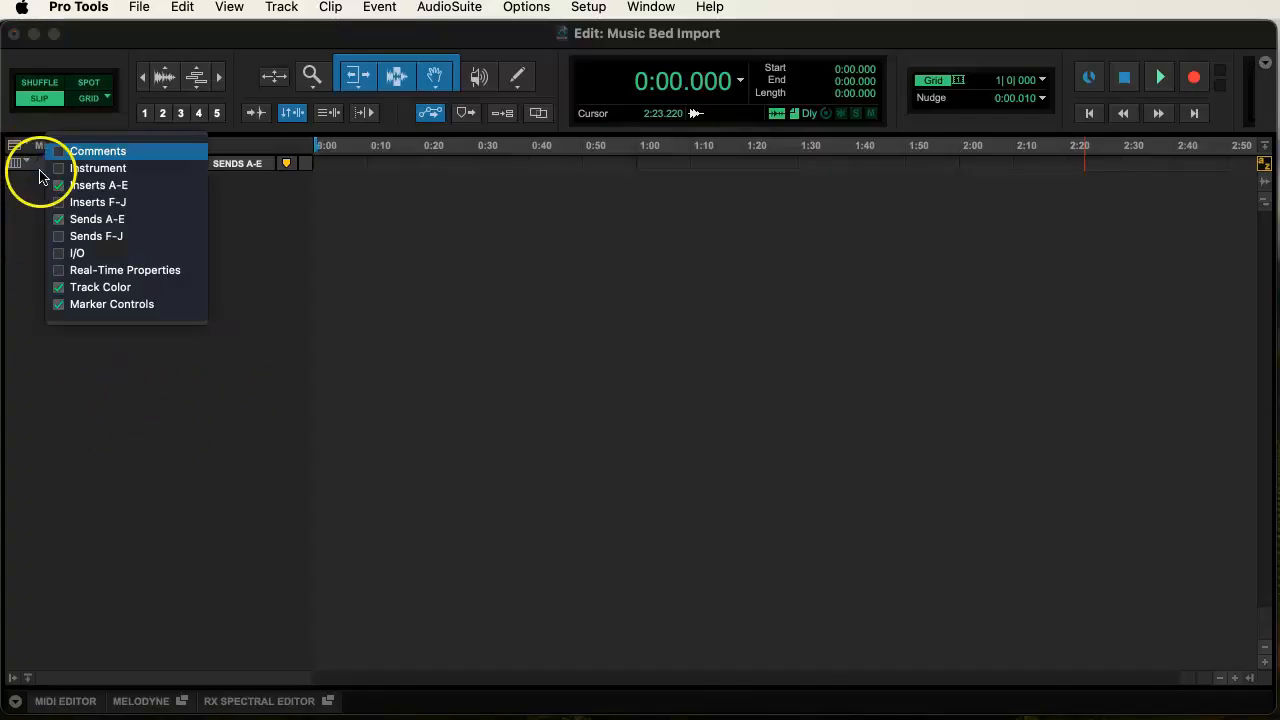
left_click(66, 186)
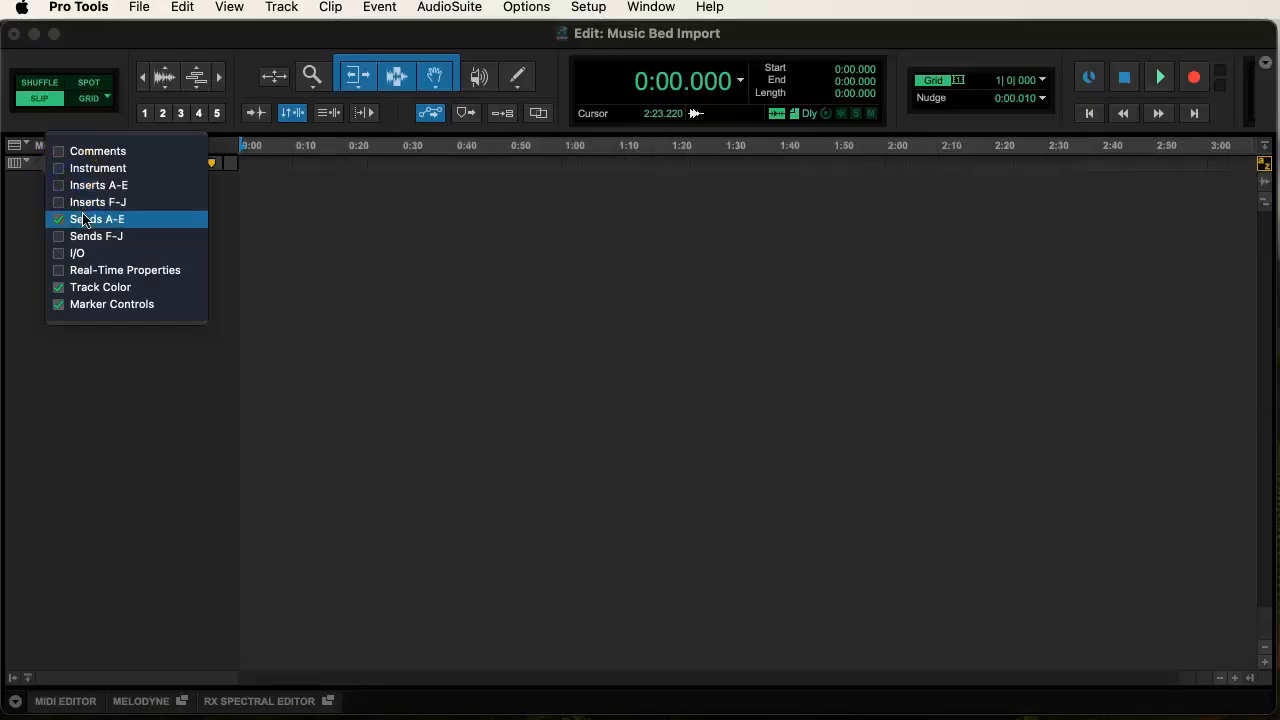
left_click(84, 218)
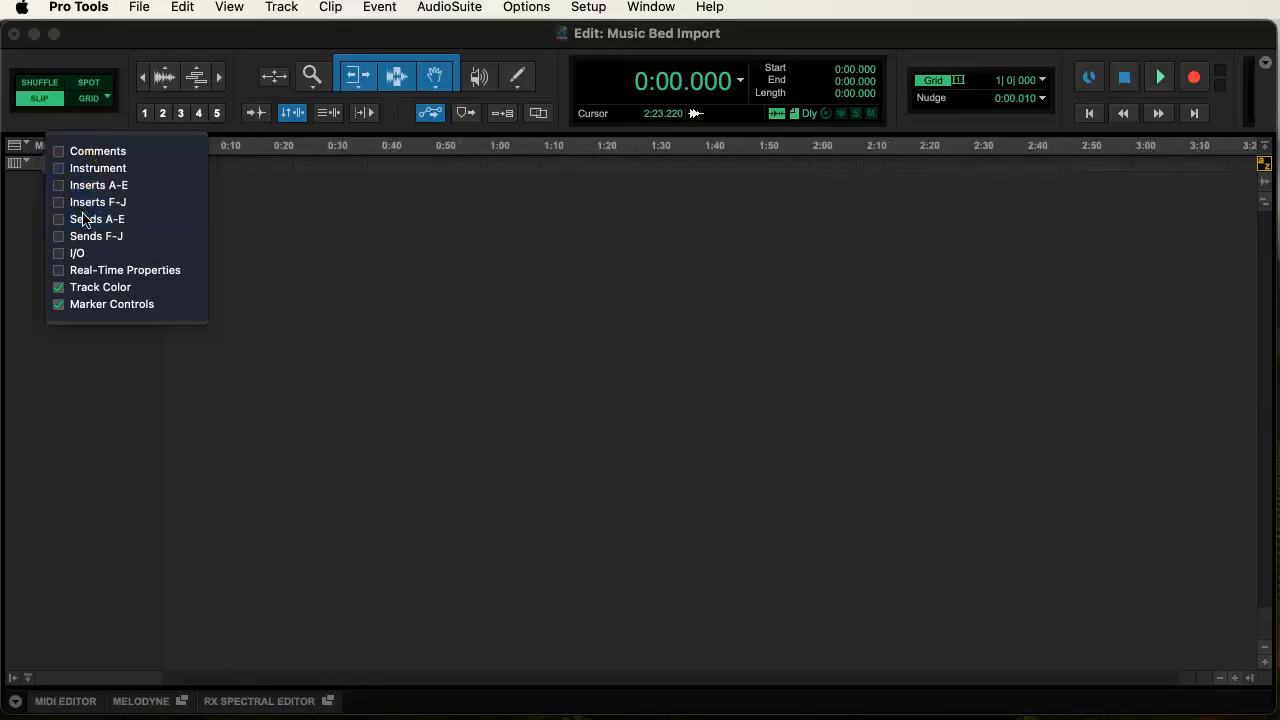
left_click(108, 304)
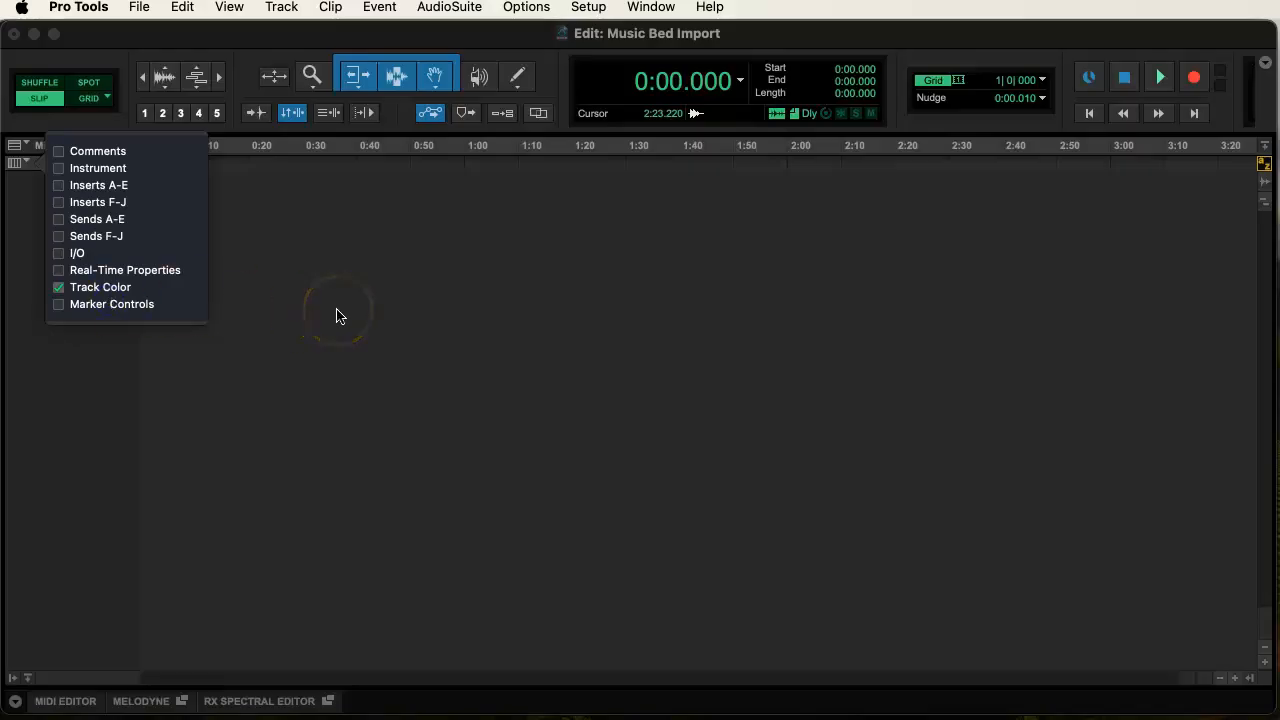
left_click(337, 314)
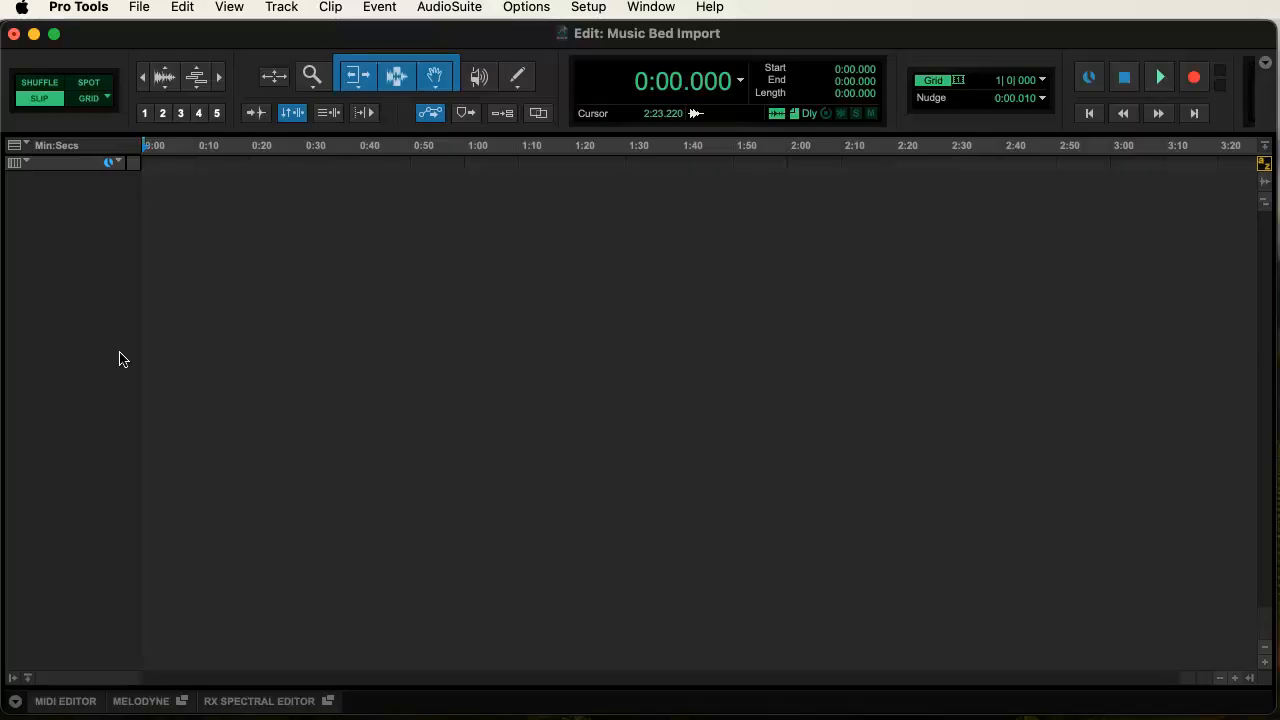
Step: Review the Edit window's track column options and its ruler options without changing any of them
left_click(18, 162)
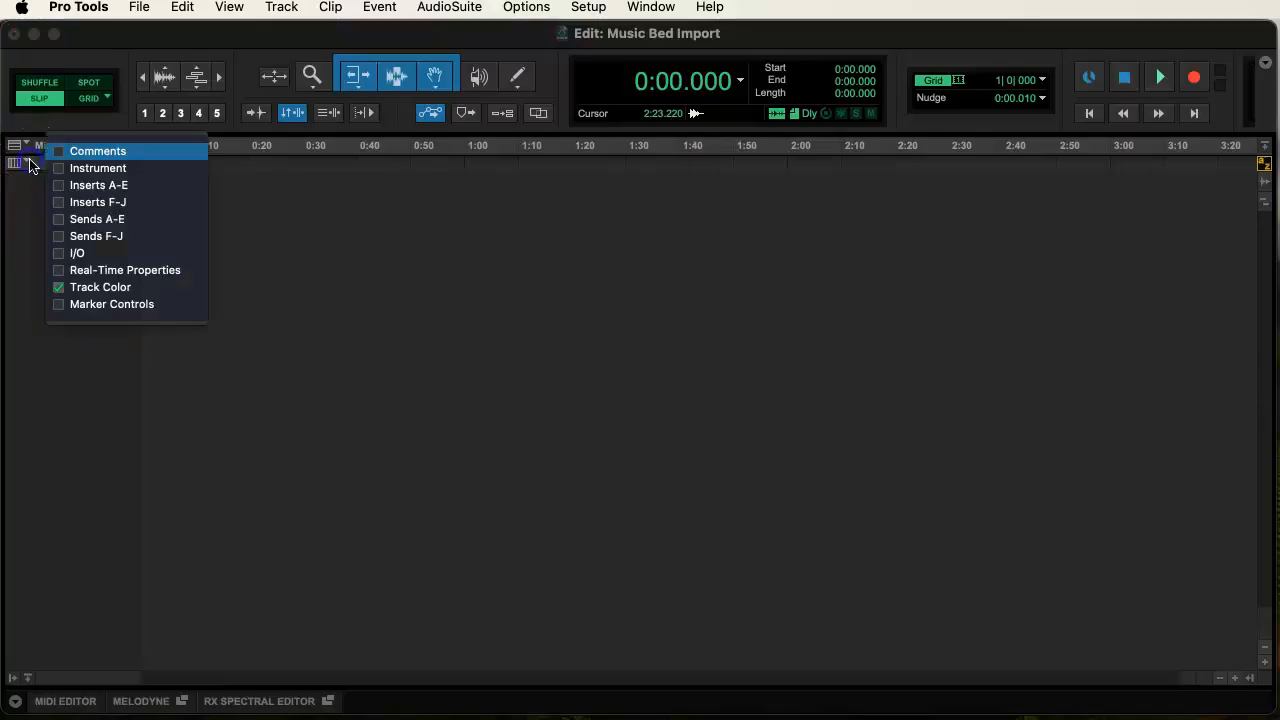
left_click(505, 313)
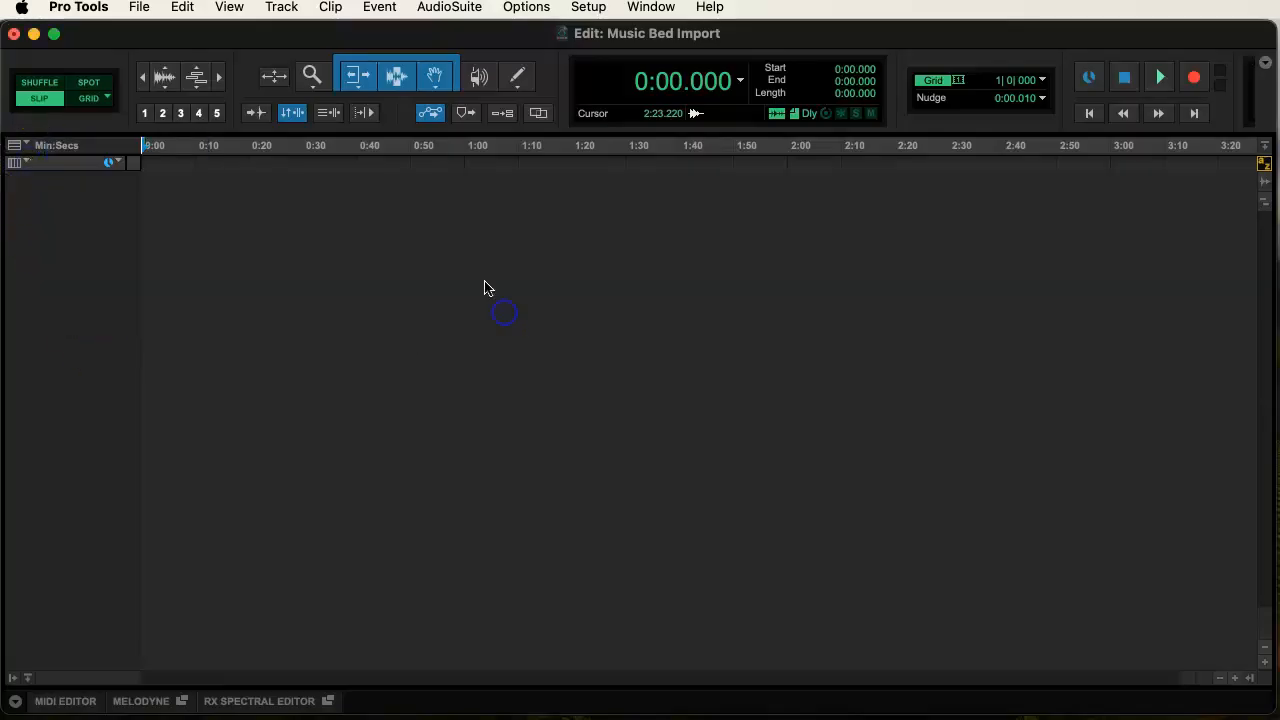
left_click(38, 147)
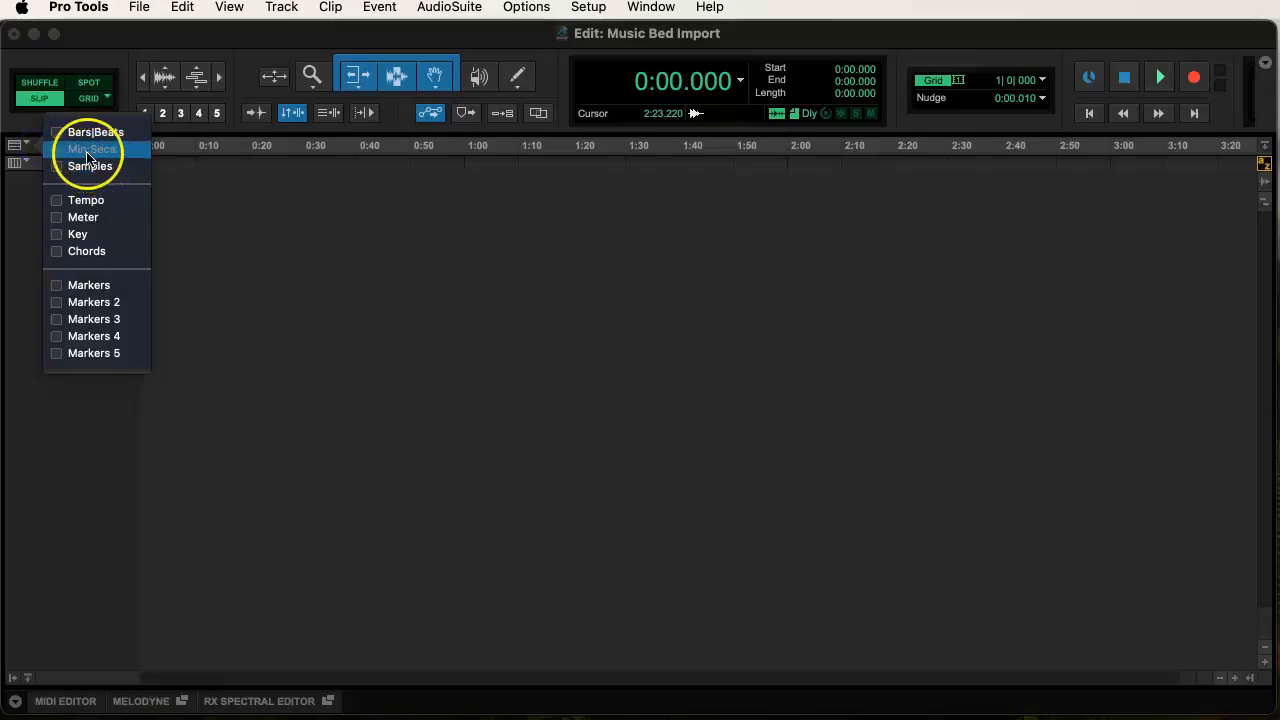
left_click(464, 360)
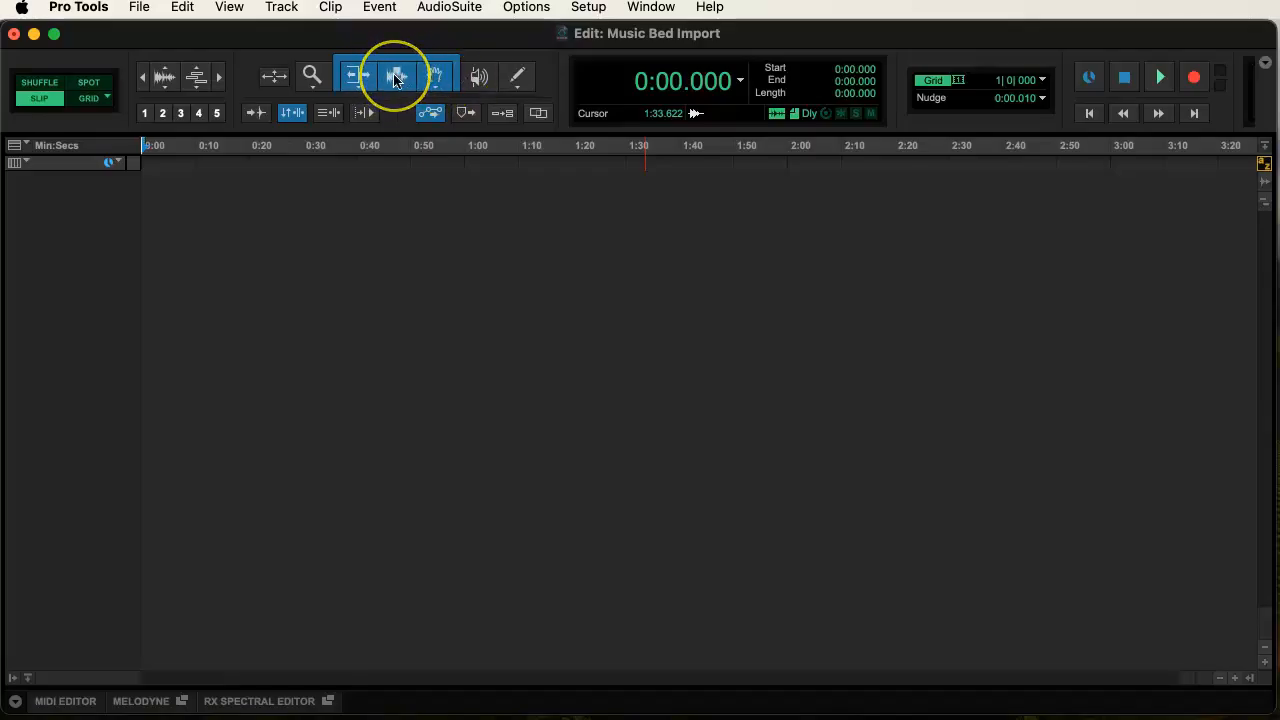
left_click(543, 327)
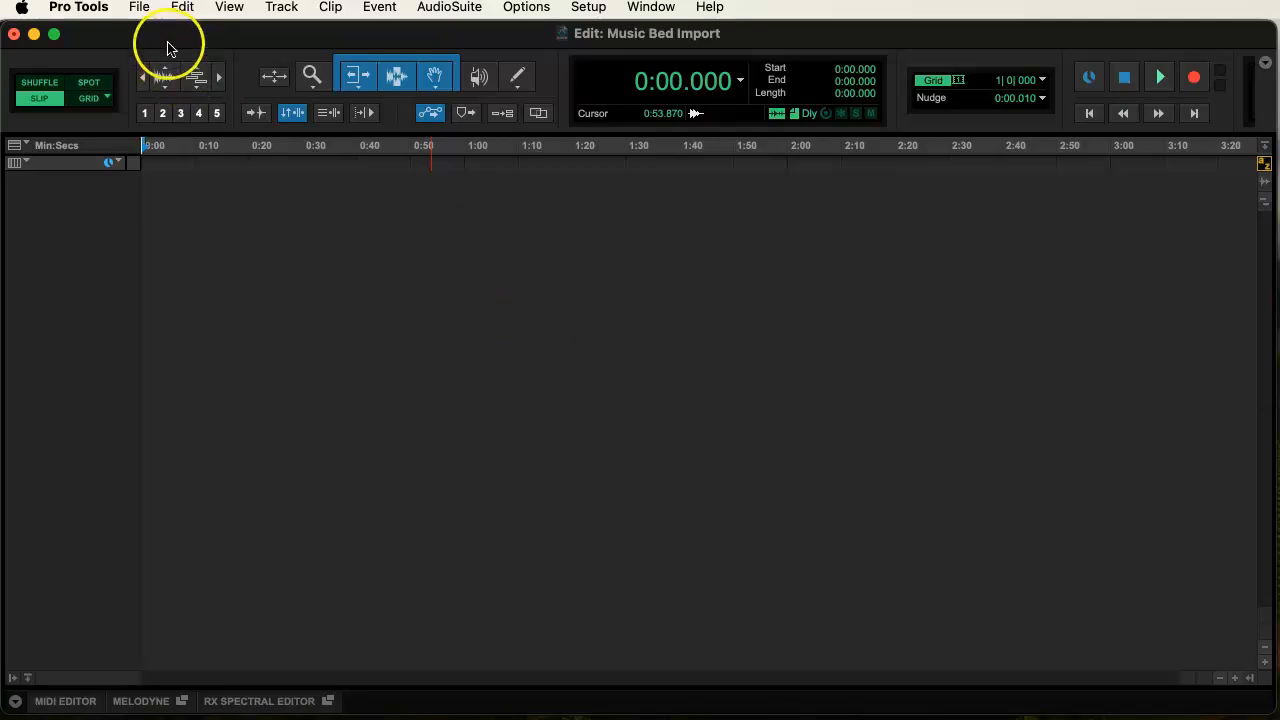
Step: Start an audio import into the session, and move and resize the Import Audio dialog so all its options fit on screen
left_click(142, 9)
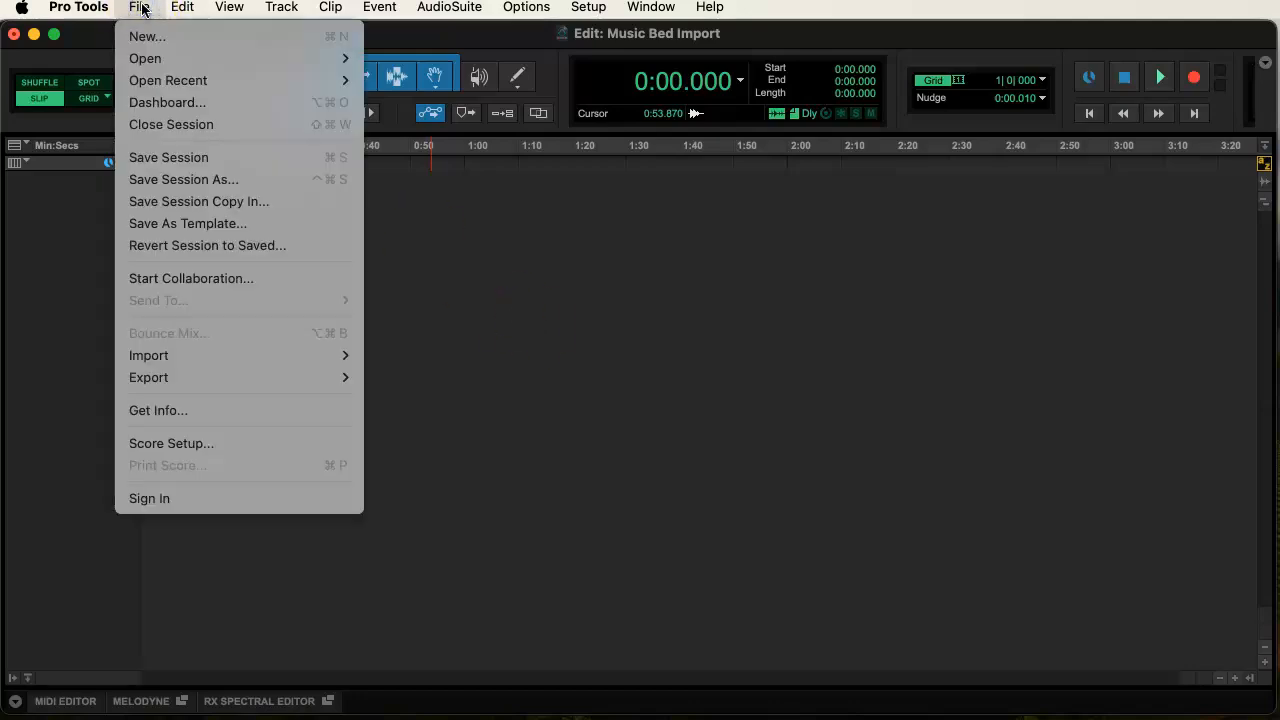
mouse_move(198, 358)
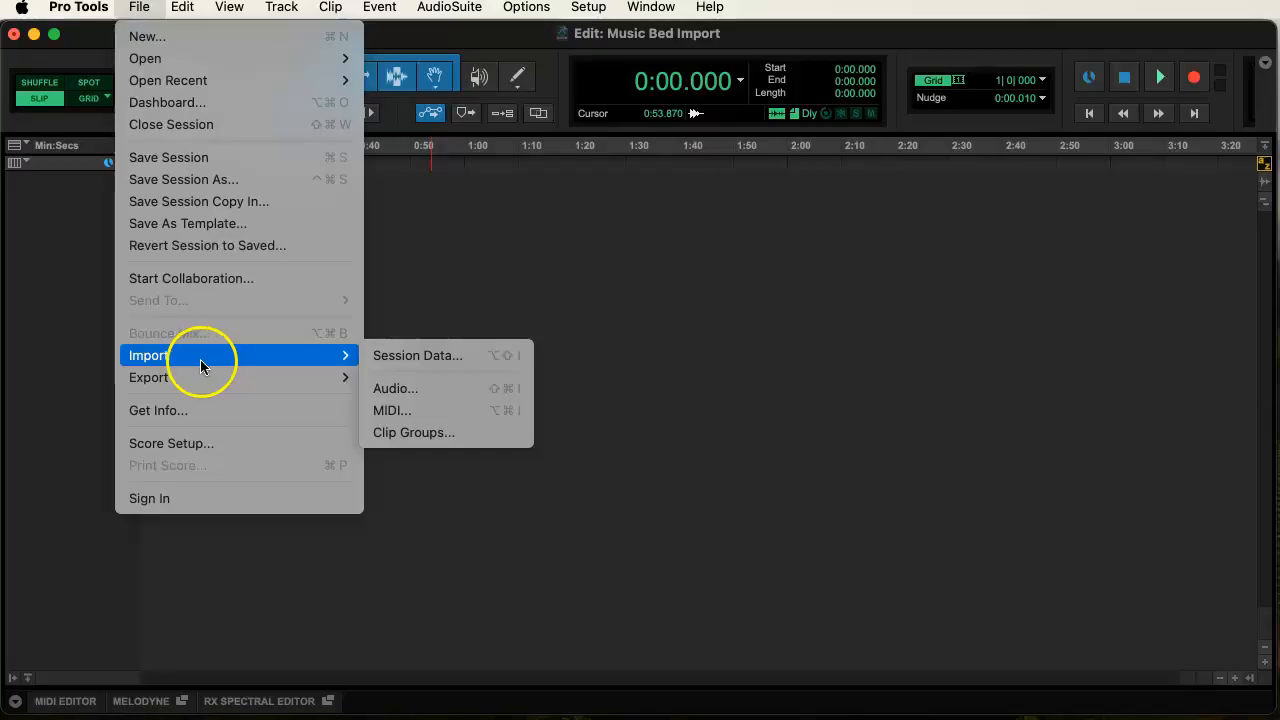
left_click(466, 388)
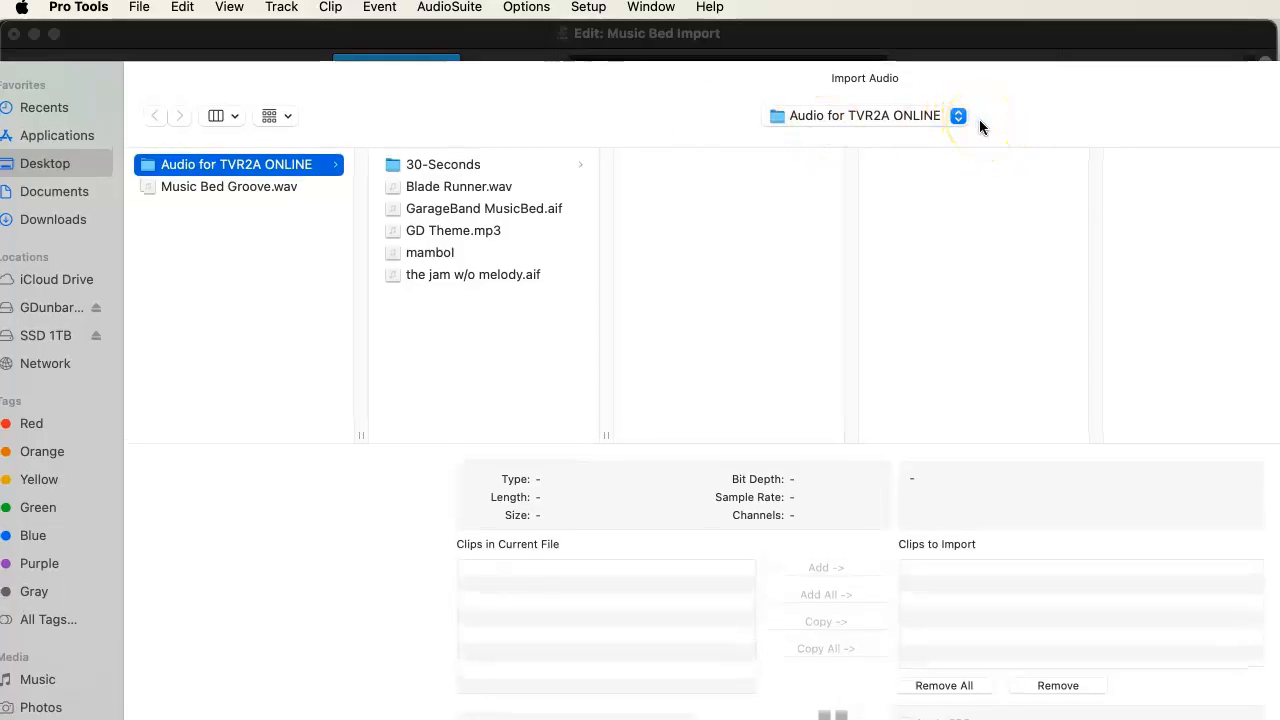
left_click_drag(1036, 78, 1071, 57)
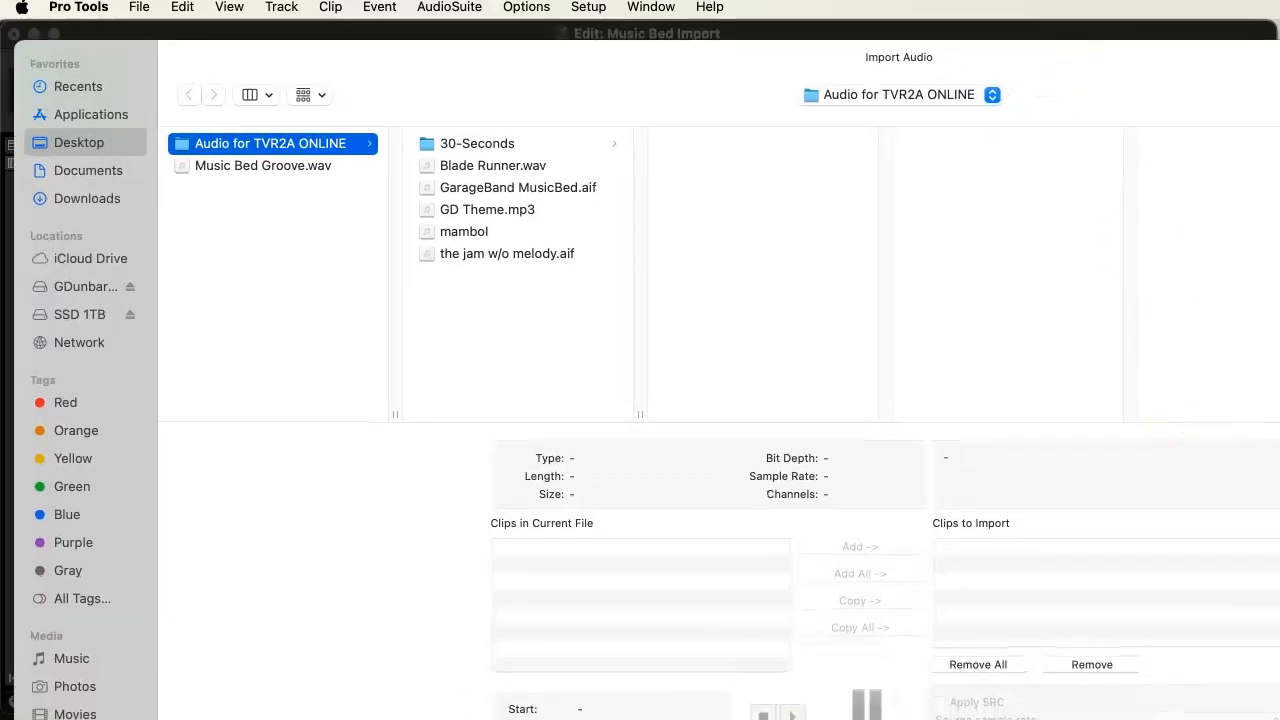
left_click_drag(1279, 719, 1260, 701)
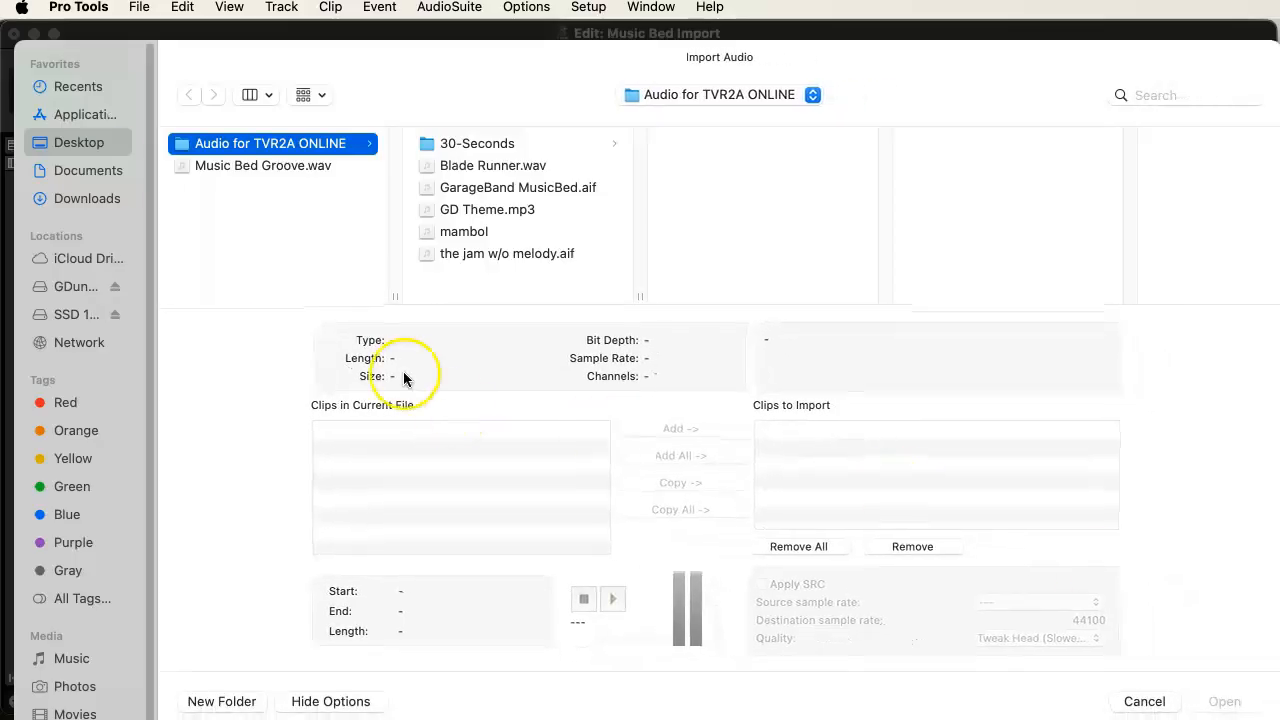
Step: Browse Documents, Downloads and Desktop, select Music Bed Groove.wav on the Desktop and add it as a copy to the clips to import
left_click(92, 170)
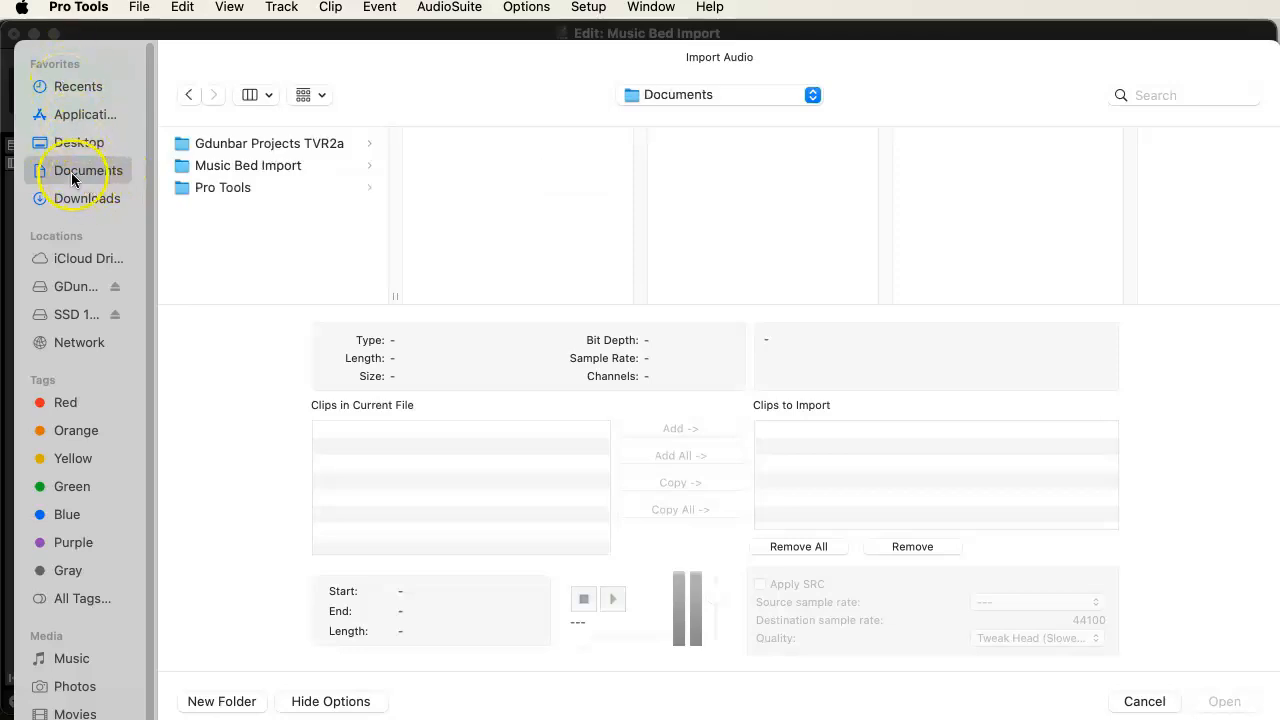
left_click(76, 197)
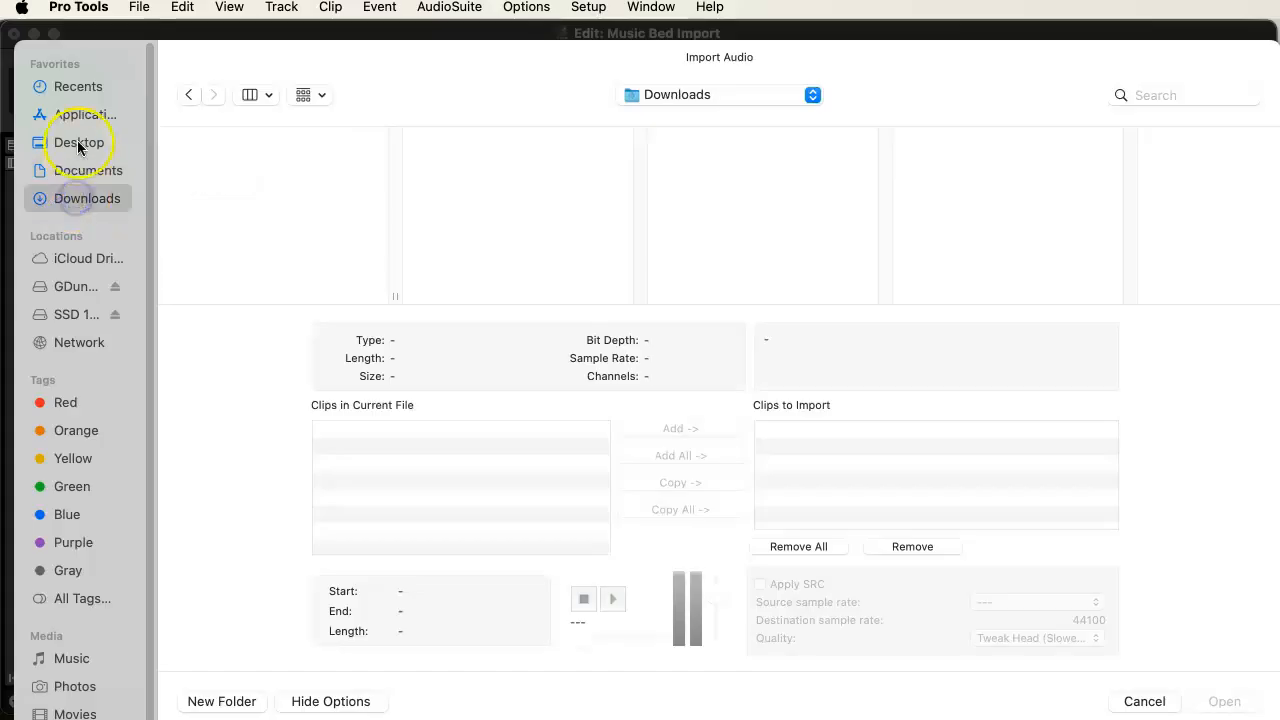
left_click(78, 145)
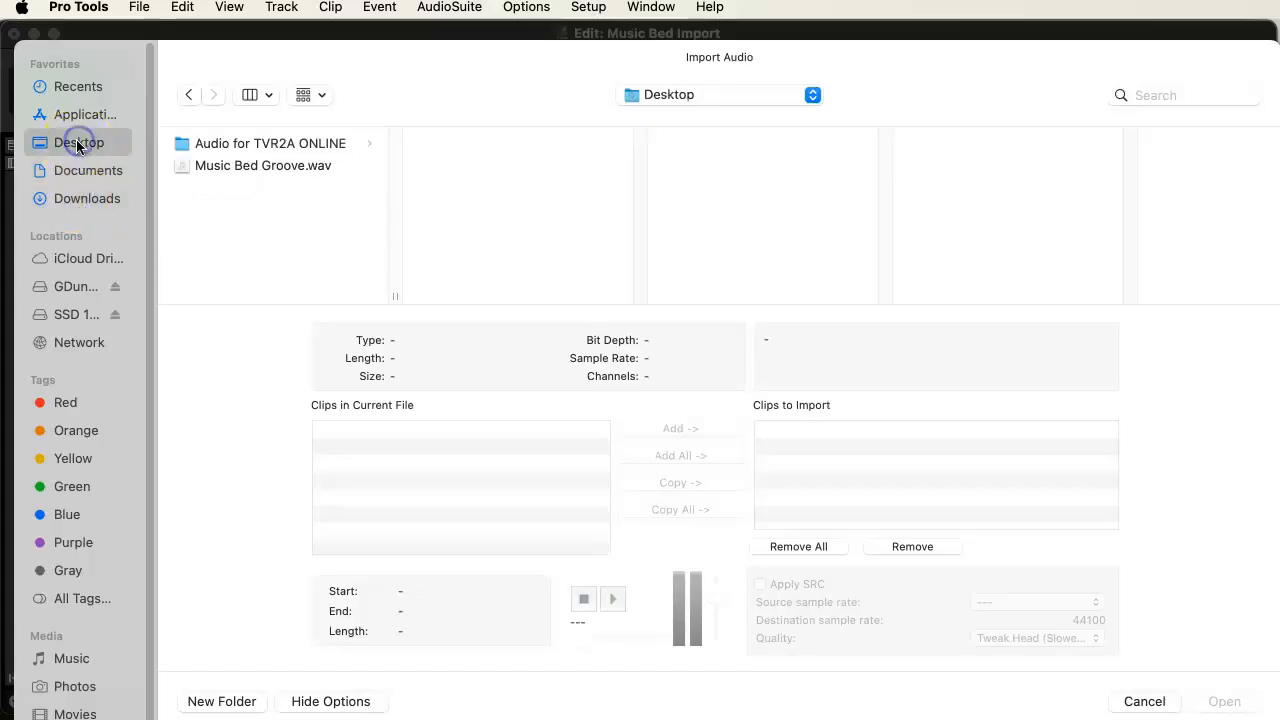
left_click(228, 168)
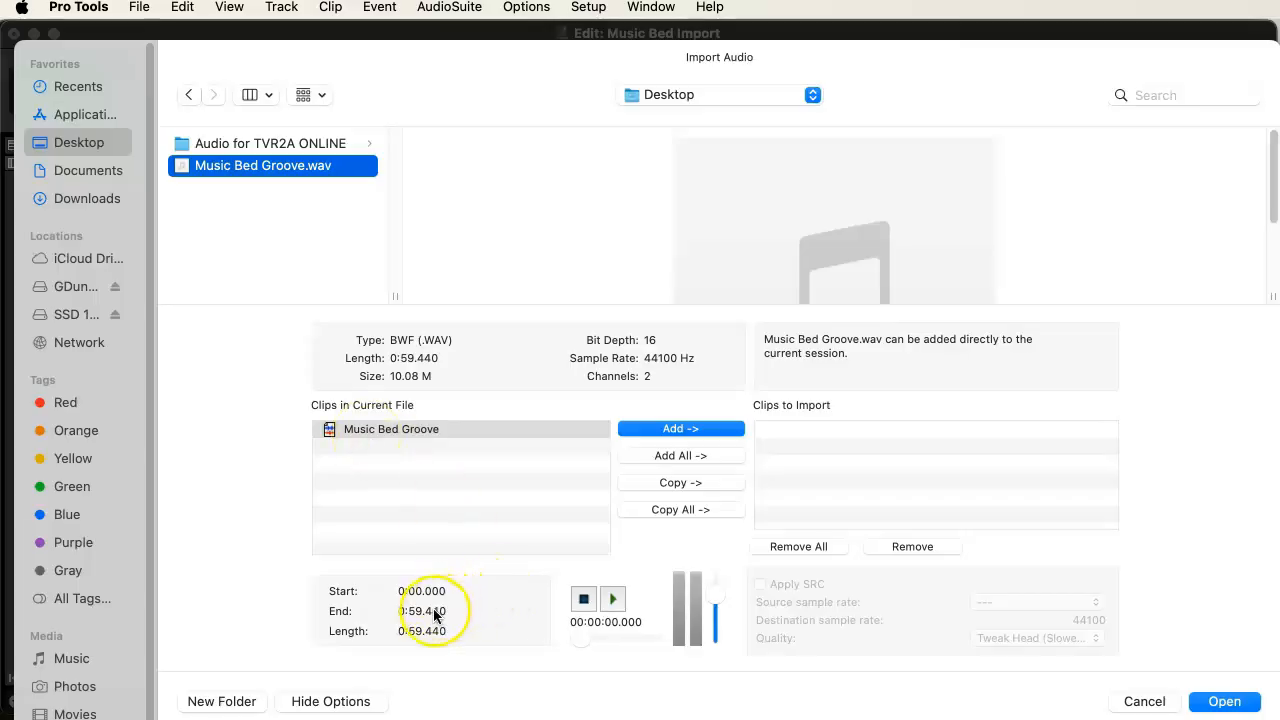
left_click(669, 484)
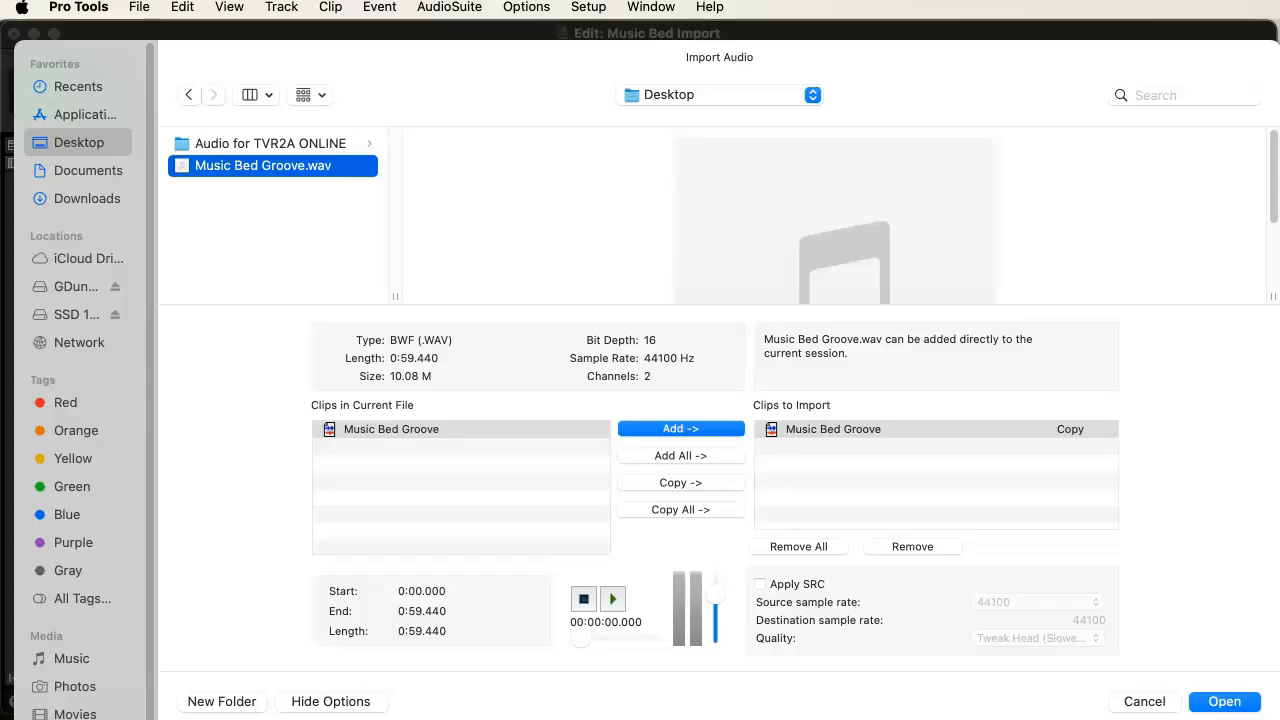
left_click(680, 484)
Step: Import the copied clip into the session's Audio Files folder, placing it on a new track at Session Start
left_click(1230, 704)
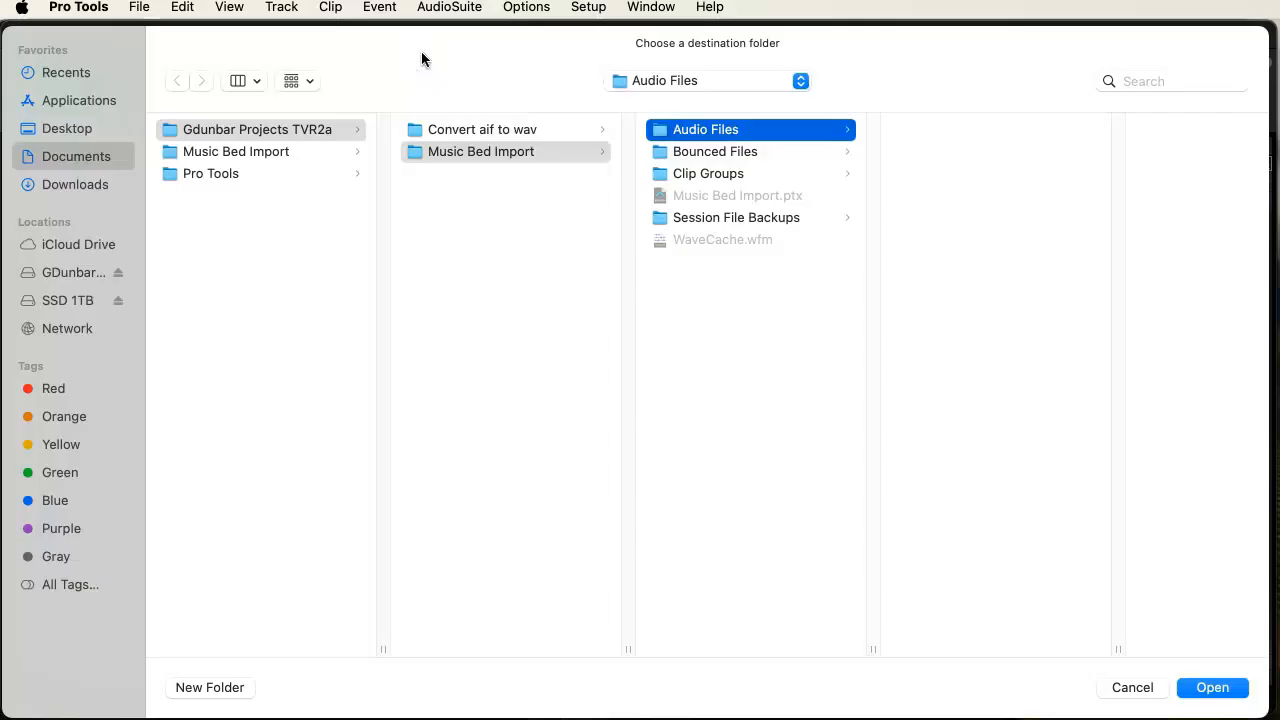
left_click(1232, 694)
left_click(1209, 689)
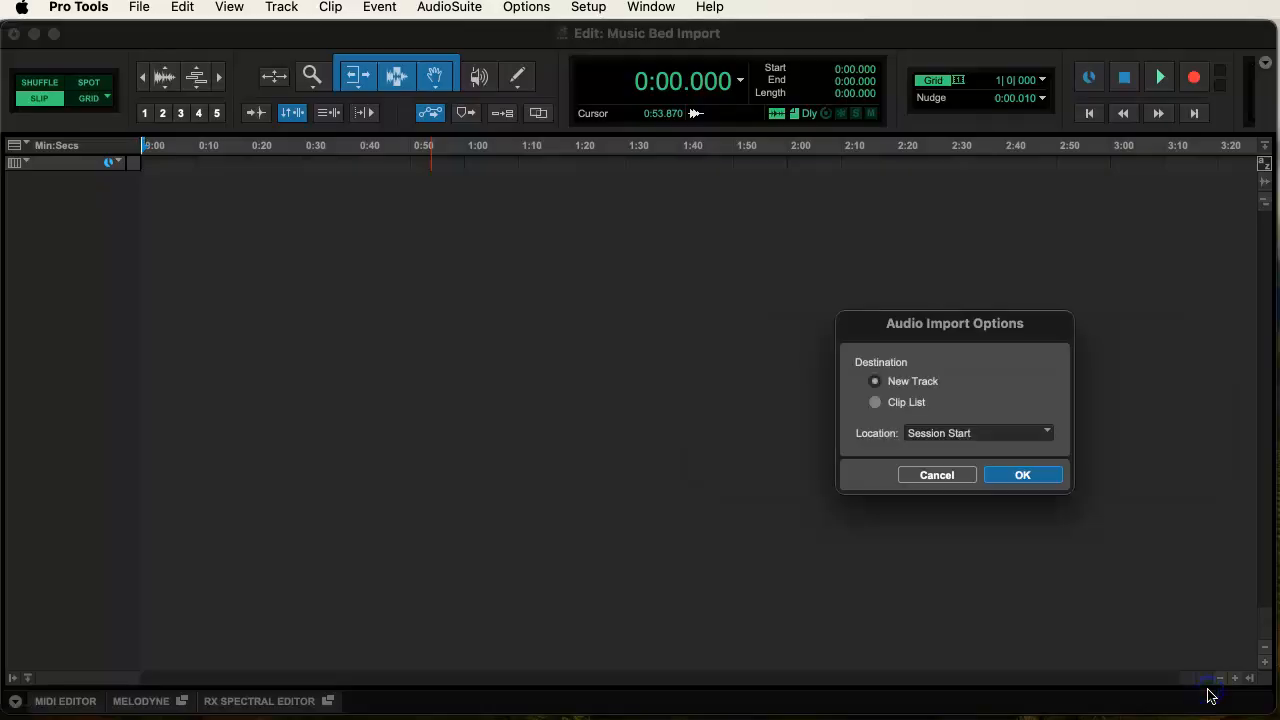
left_click_drag(891, 326, 655, 255)
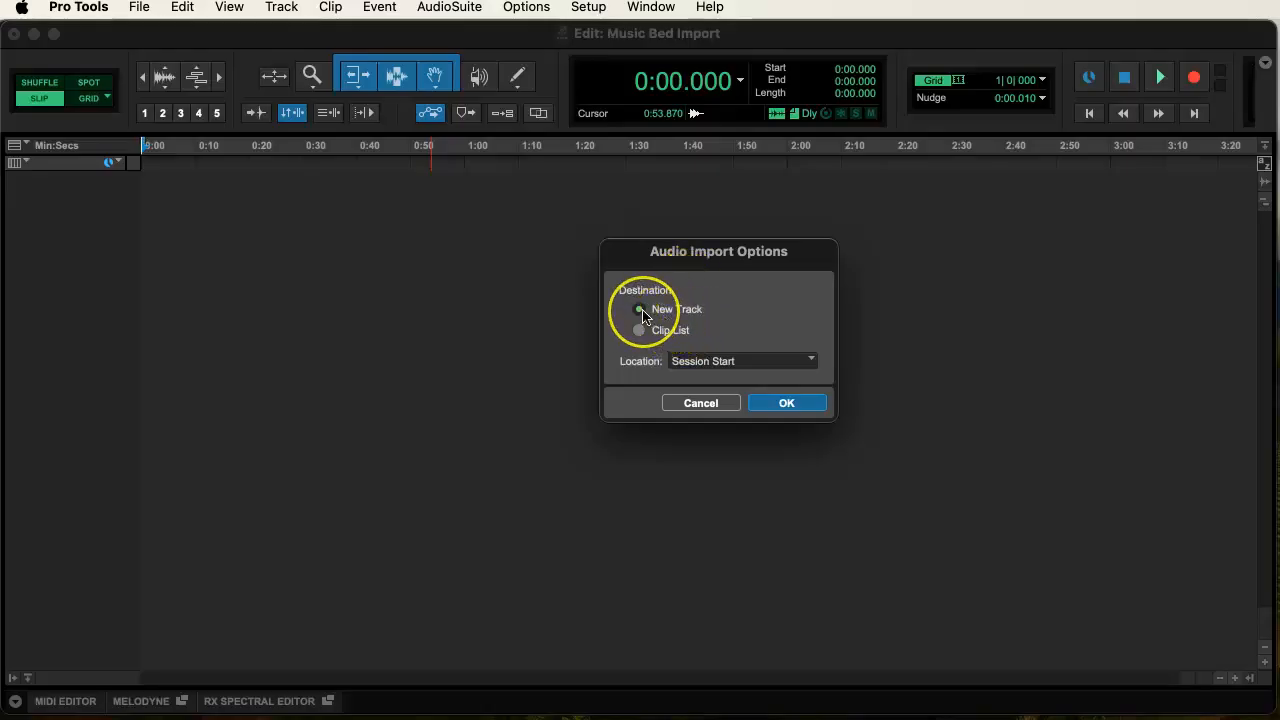
left_click(790, 404)
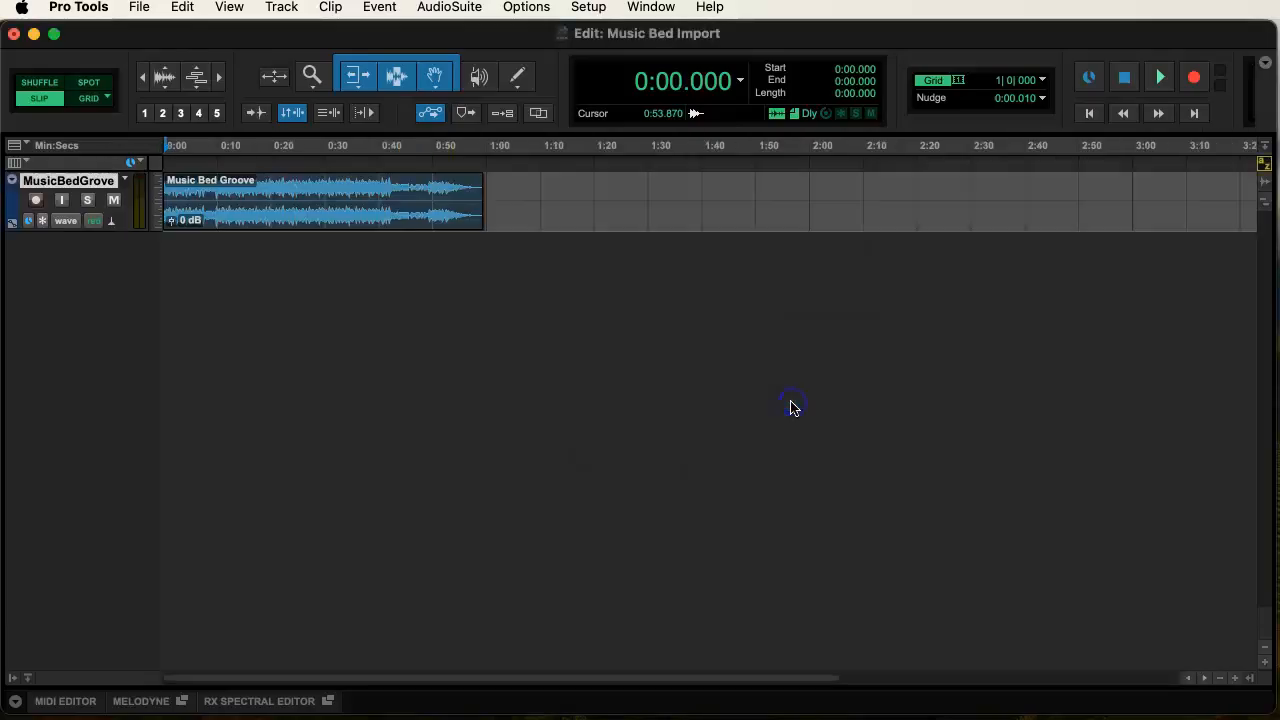
Step: Increase the height of the MusicBedGrove track and zoom in horizontally one level on its waveform
left_click(343, 216)
left_click_drag(77, 229, 62, 406)
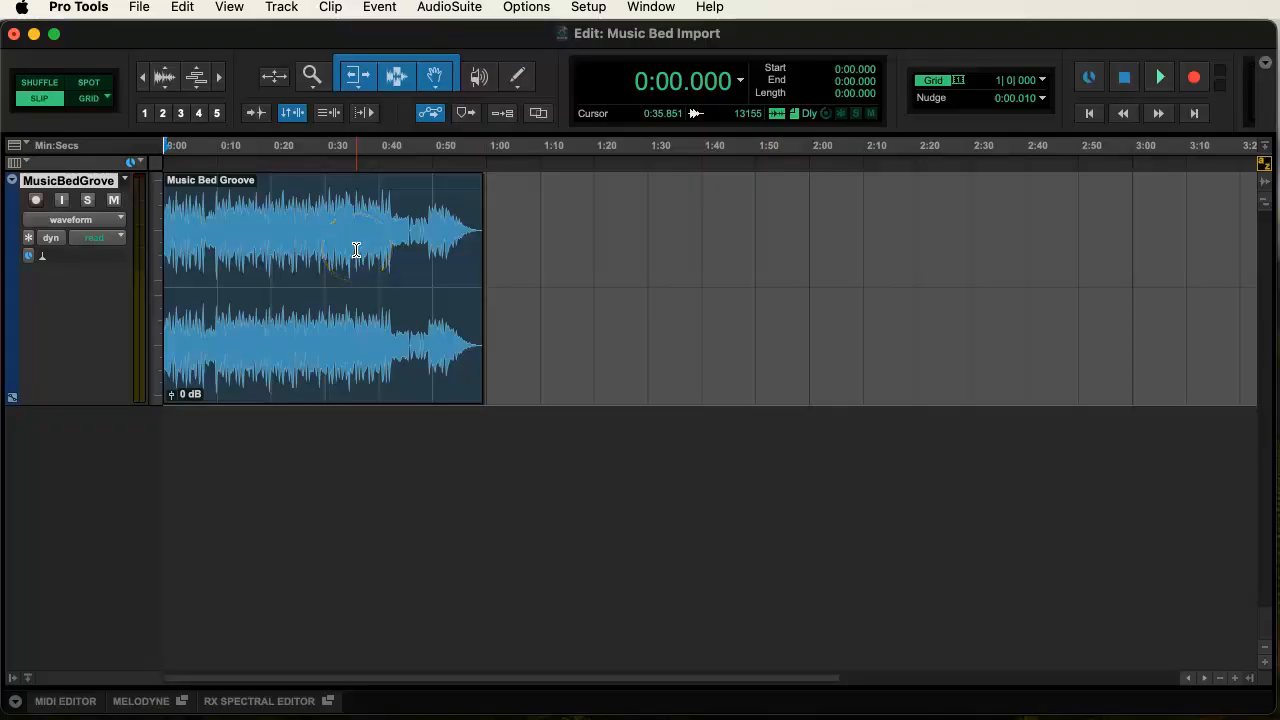
key("super+bracketright")
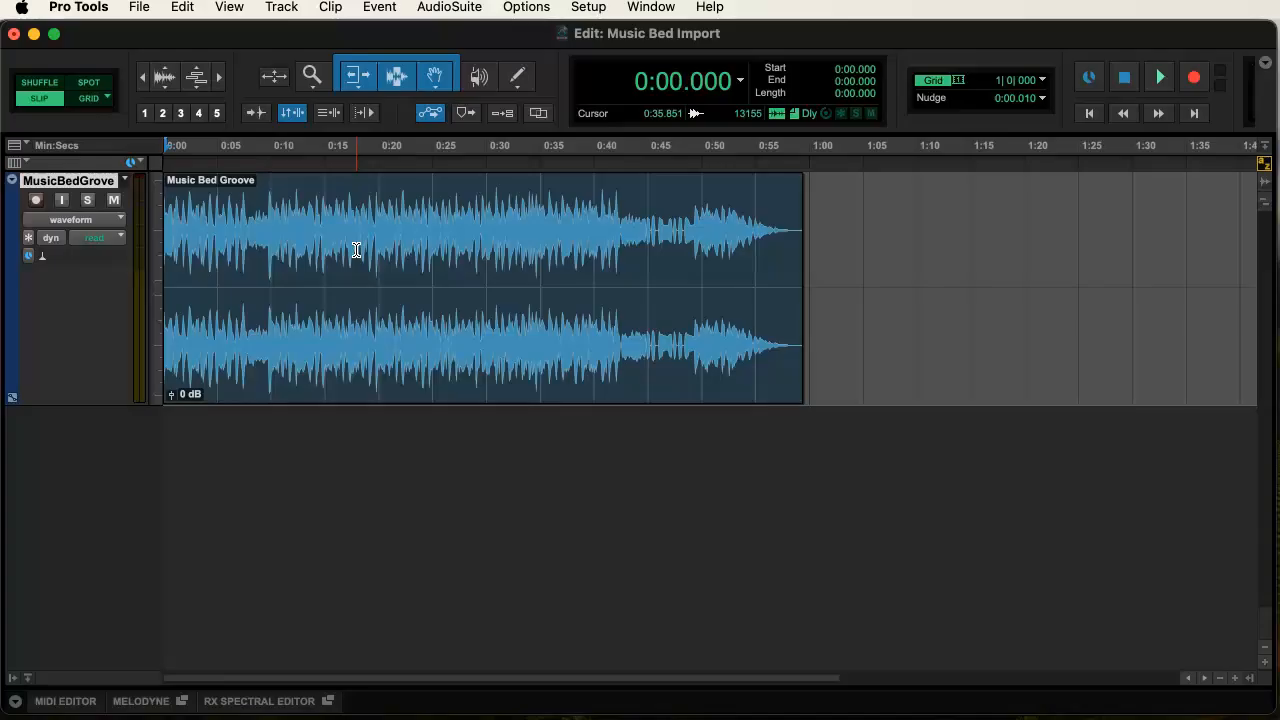
Step: Zoom in and out horizontally on the music waveform, ending with about its first 25 seconds in view
key("super+bracketright")
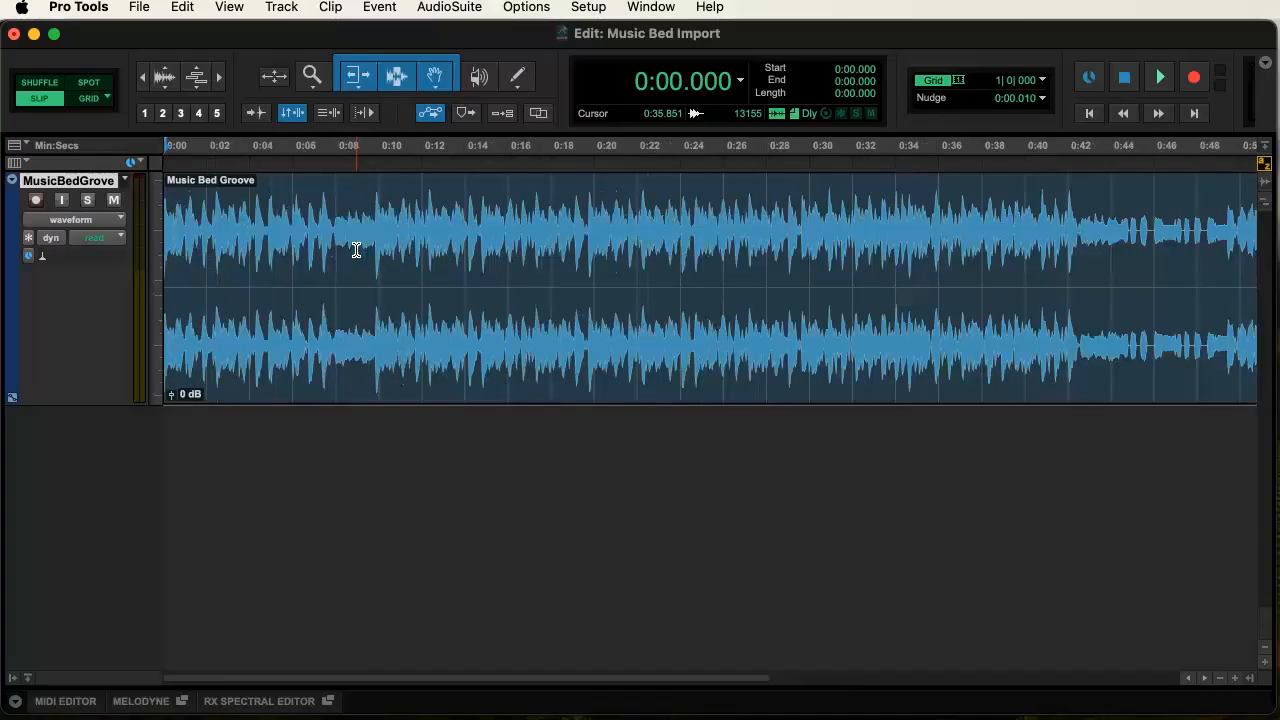
key("super+bracketright")
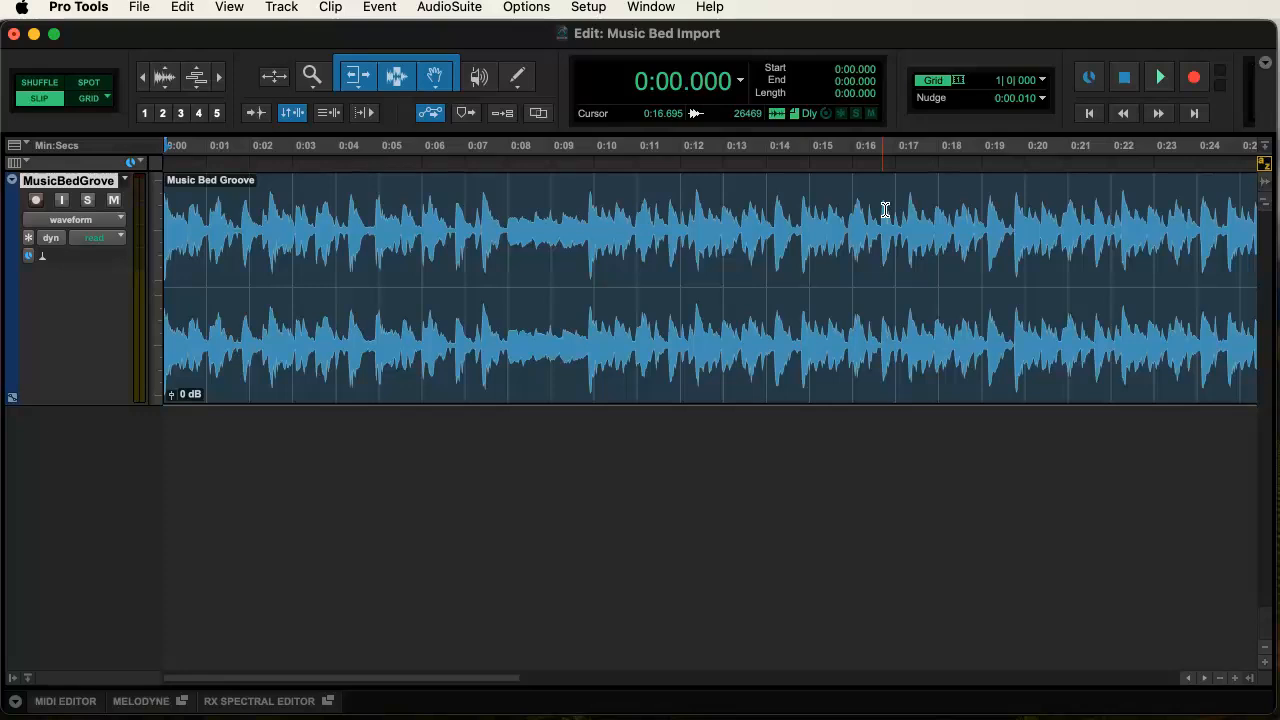
key("t")
key("t")
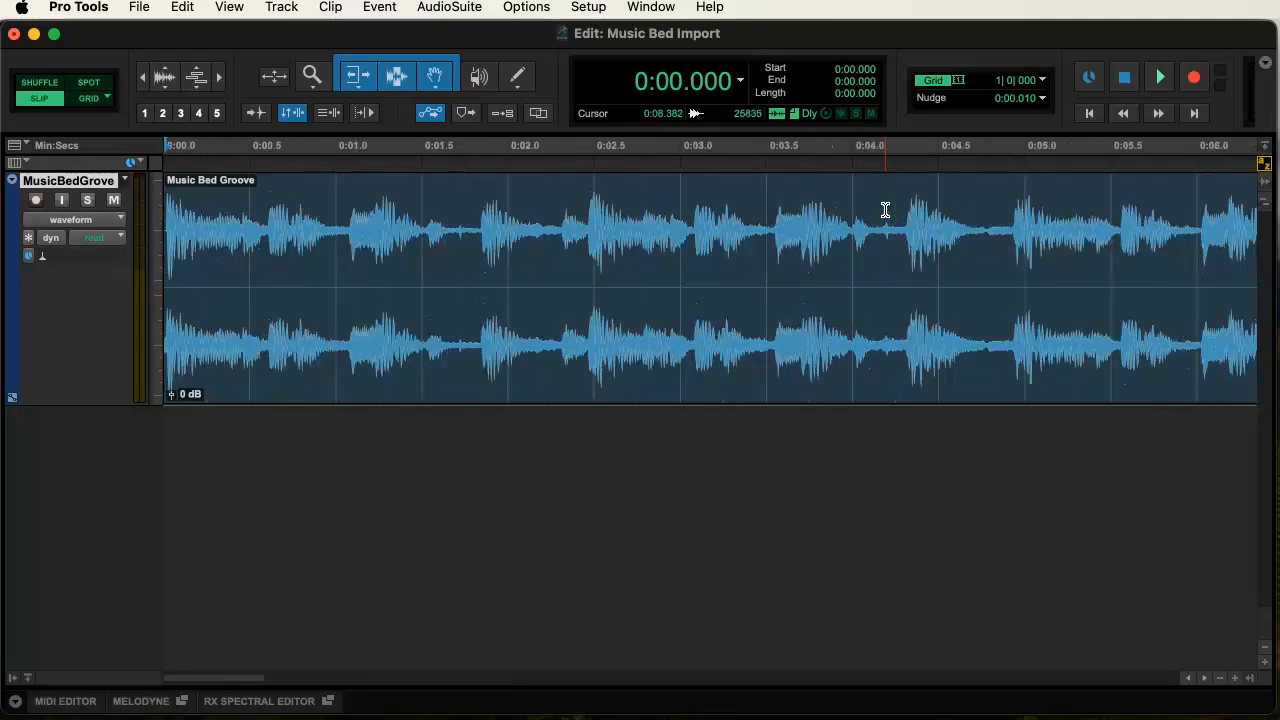
key("r")
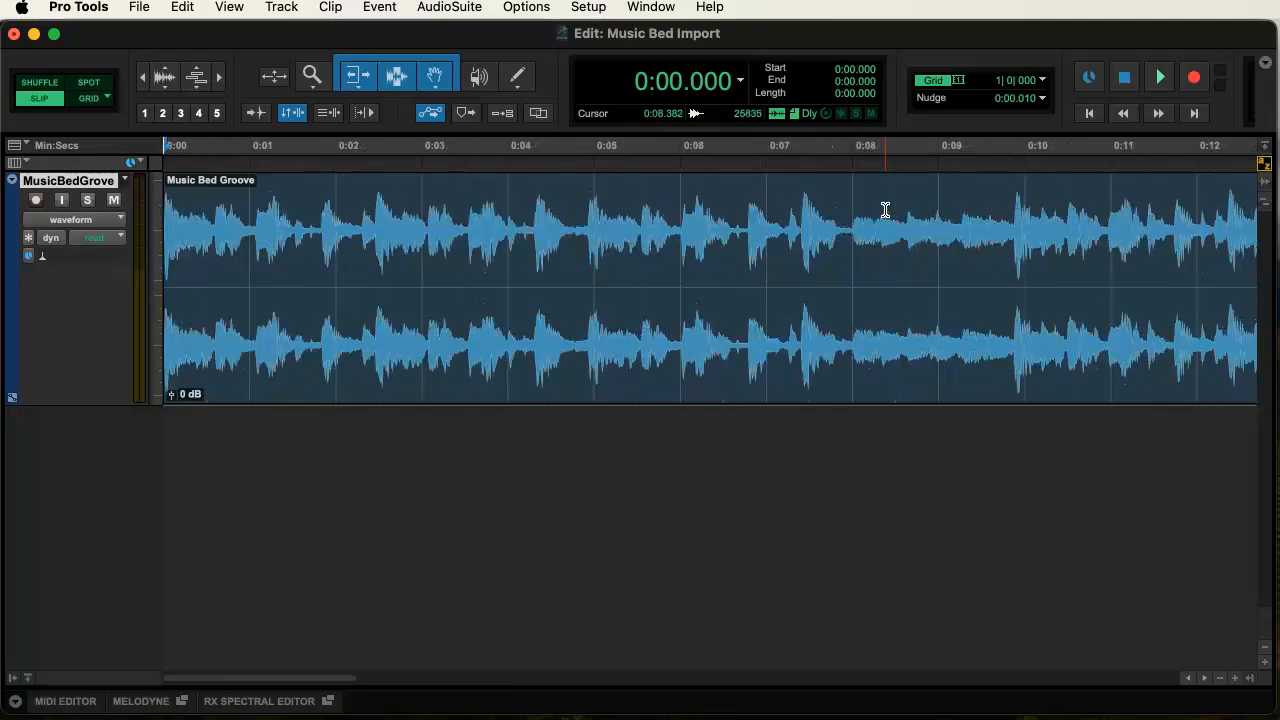
key("r")
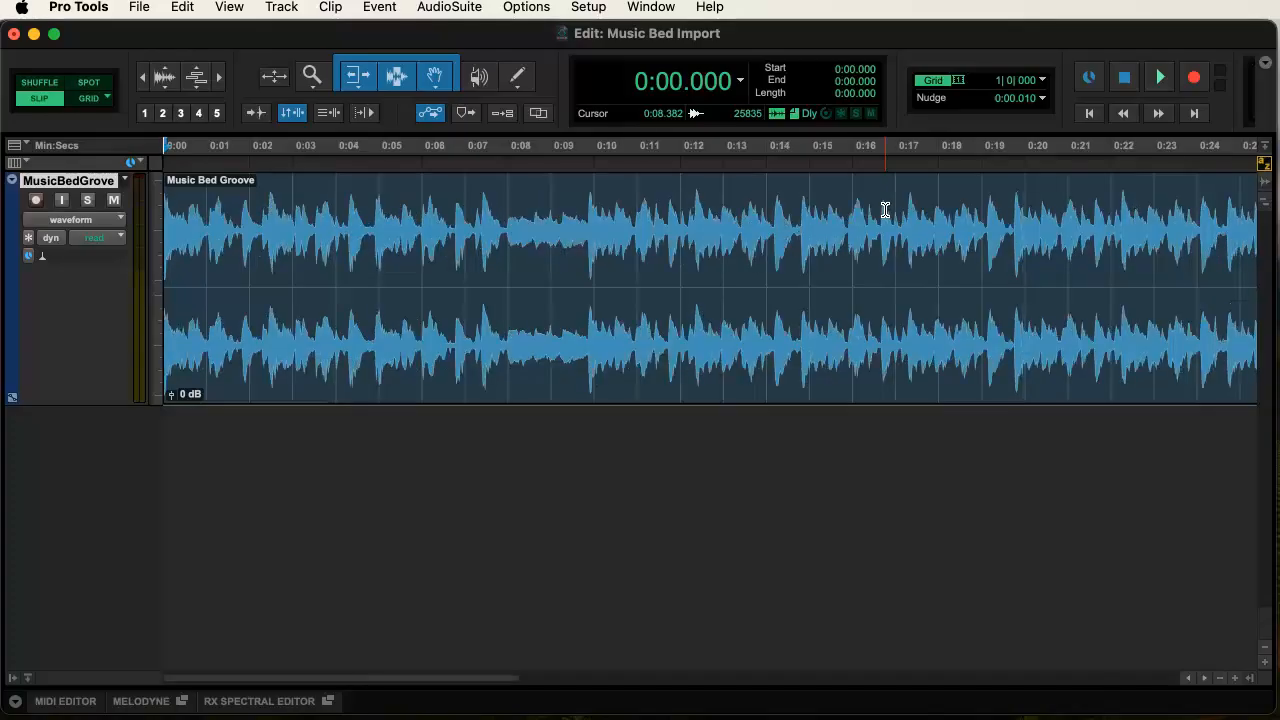
key("r")
key("t")
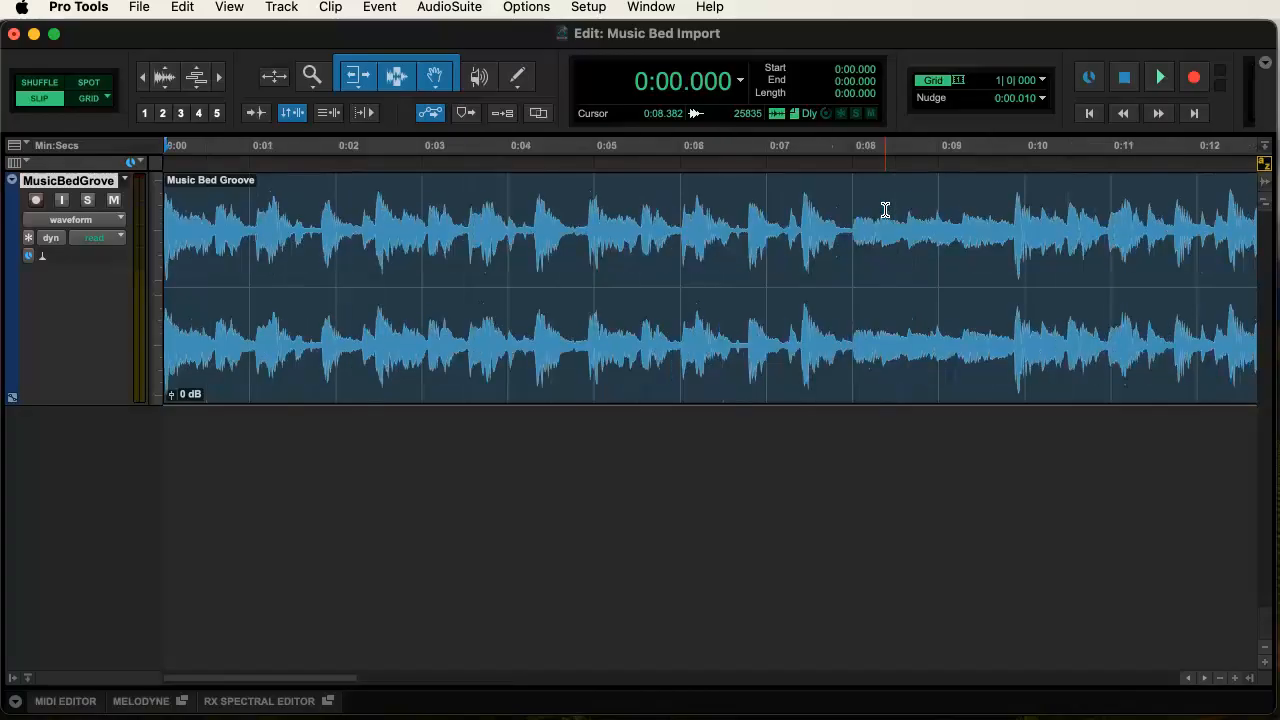
key("r")
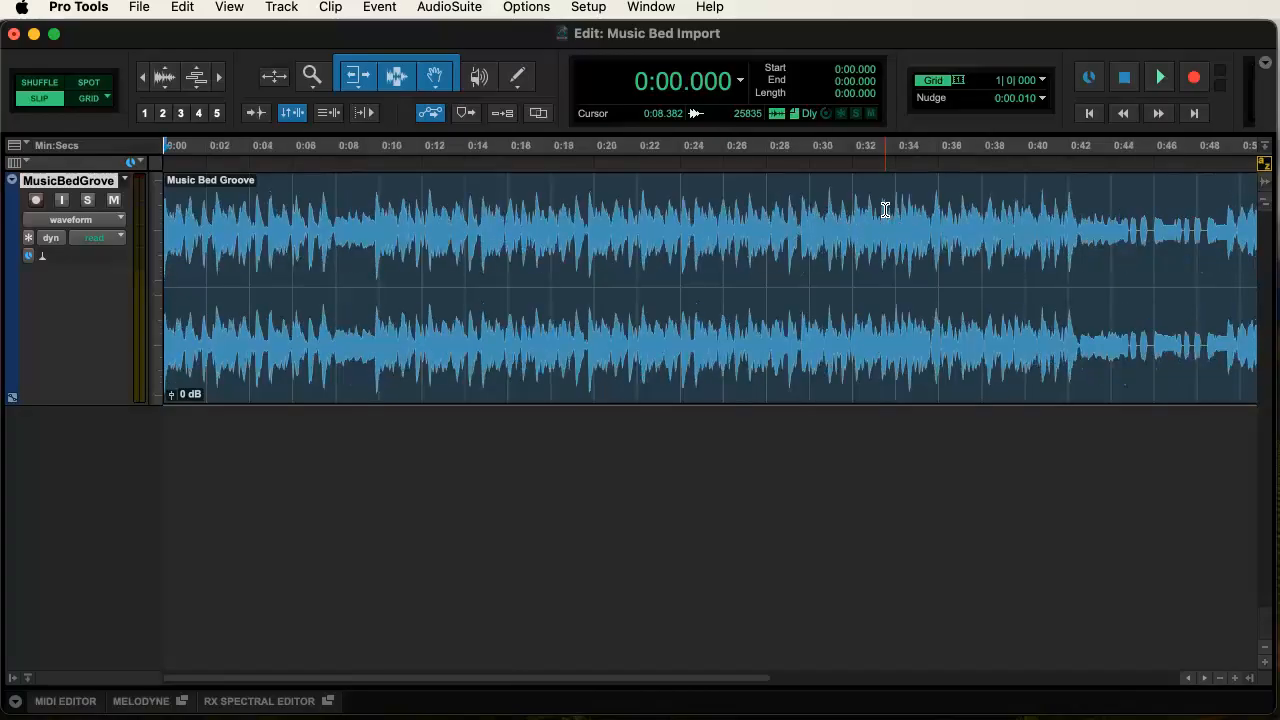
key("t")
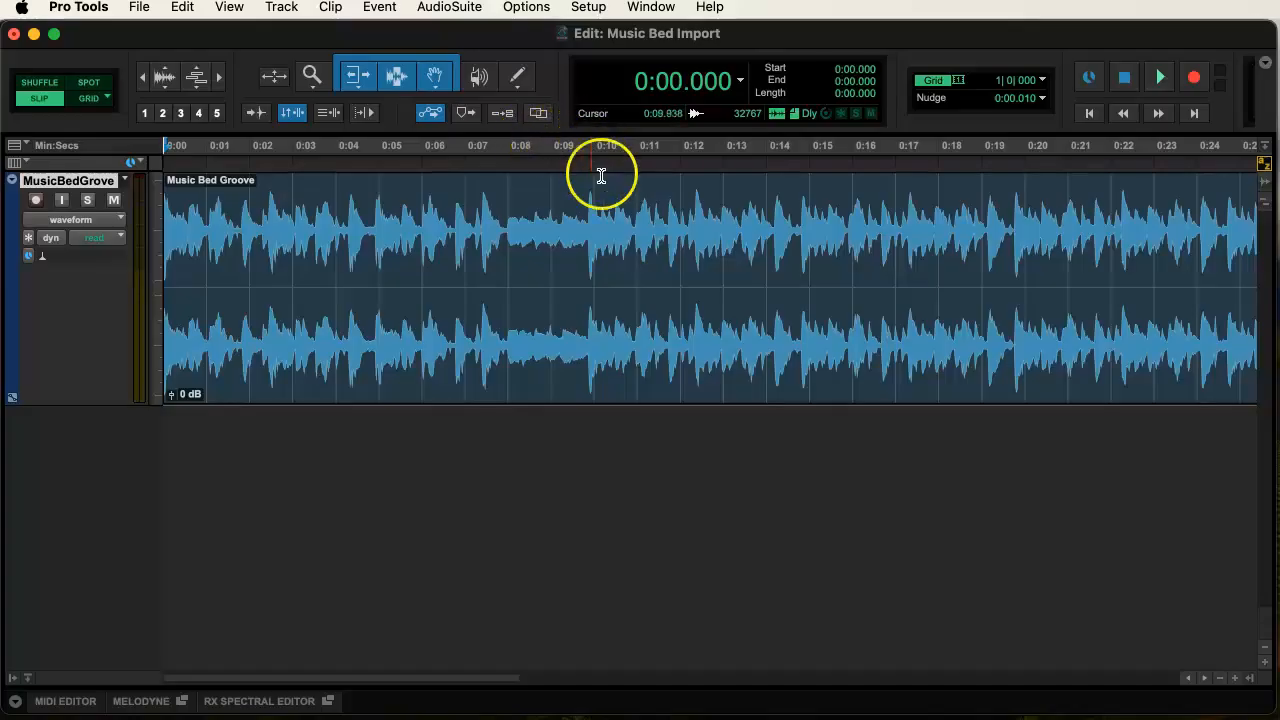
key("t")
key("r")
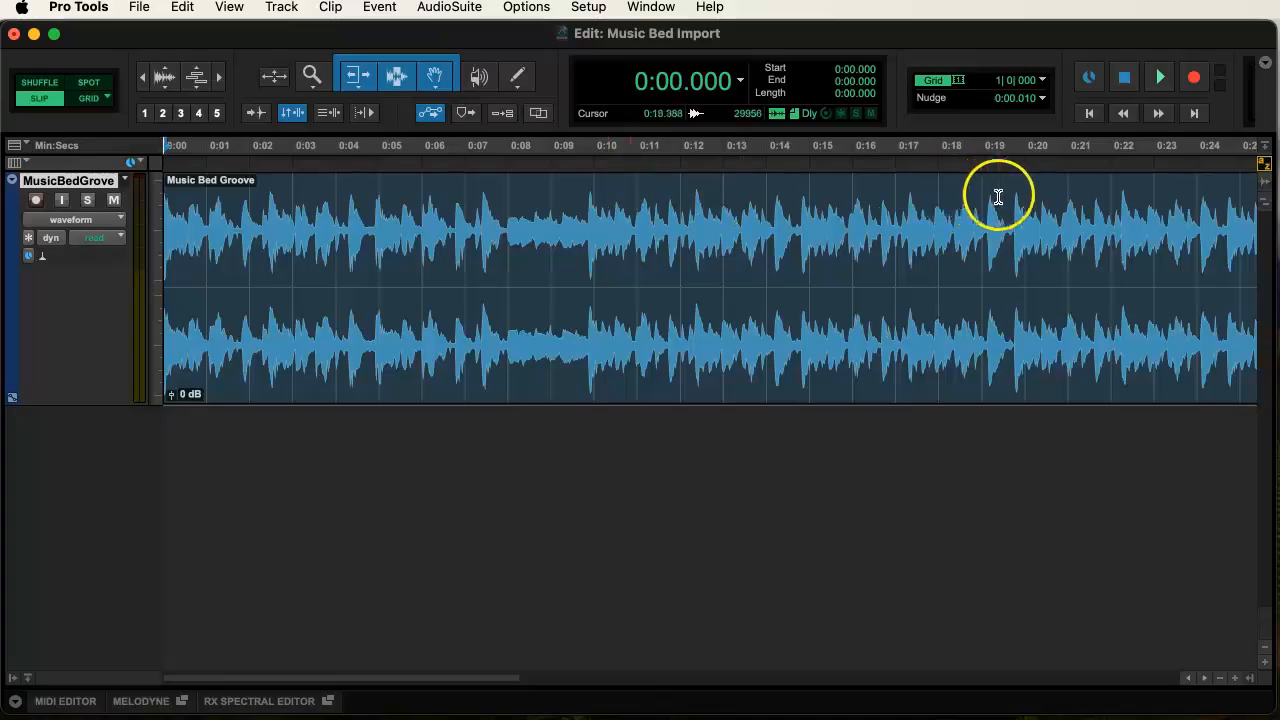
Step: Toggle the Edit window's Commands Keyboard Focus, leaving it enabled
left_click(1265, 168)
left_click(1265, 168)
left_click(1264, 170)
Step: Play the imported music bed from the session start and stop playback
left_click(871, 223)
left_click(754, 229)
left_click(450, 232)
key("space")
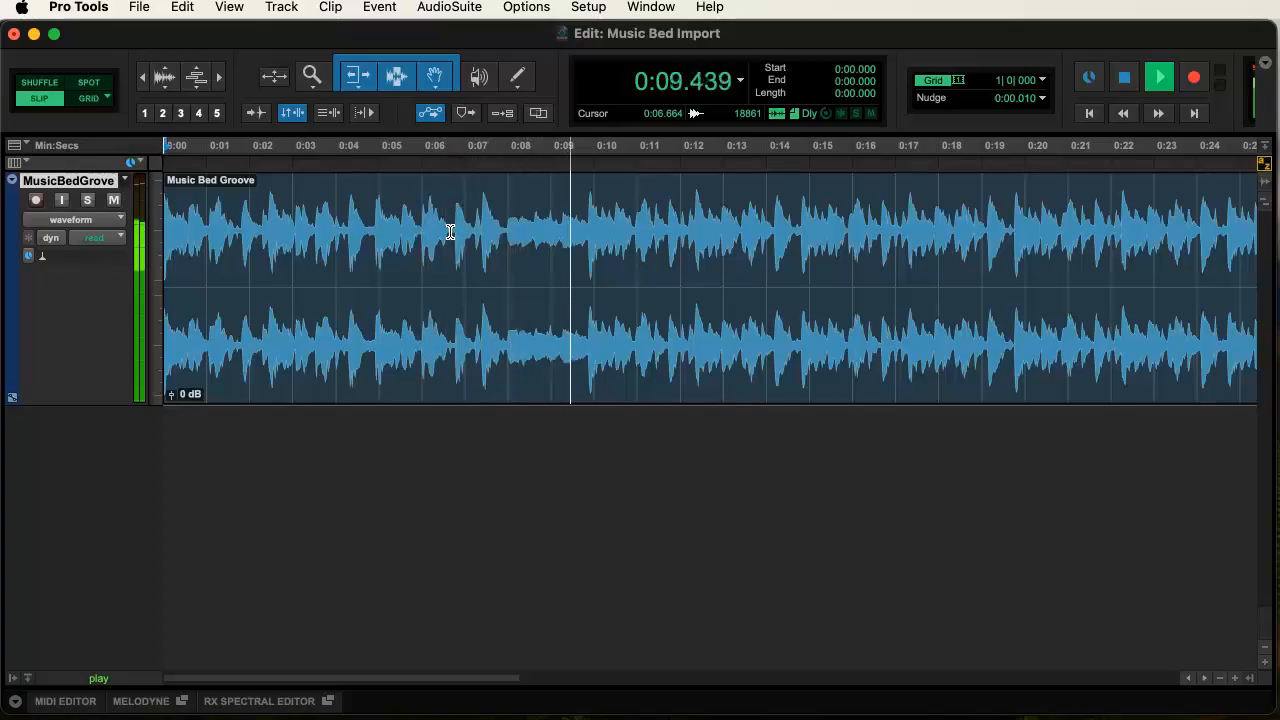
key("space")
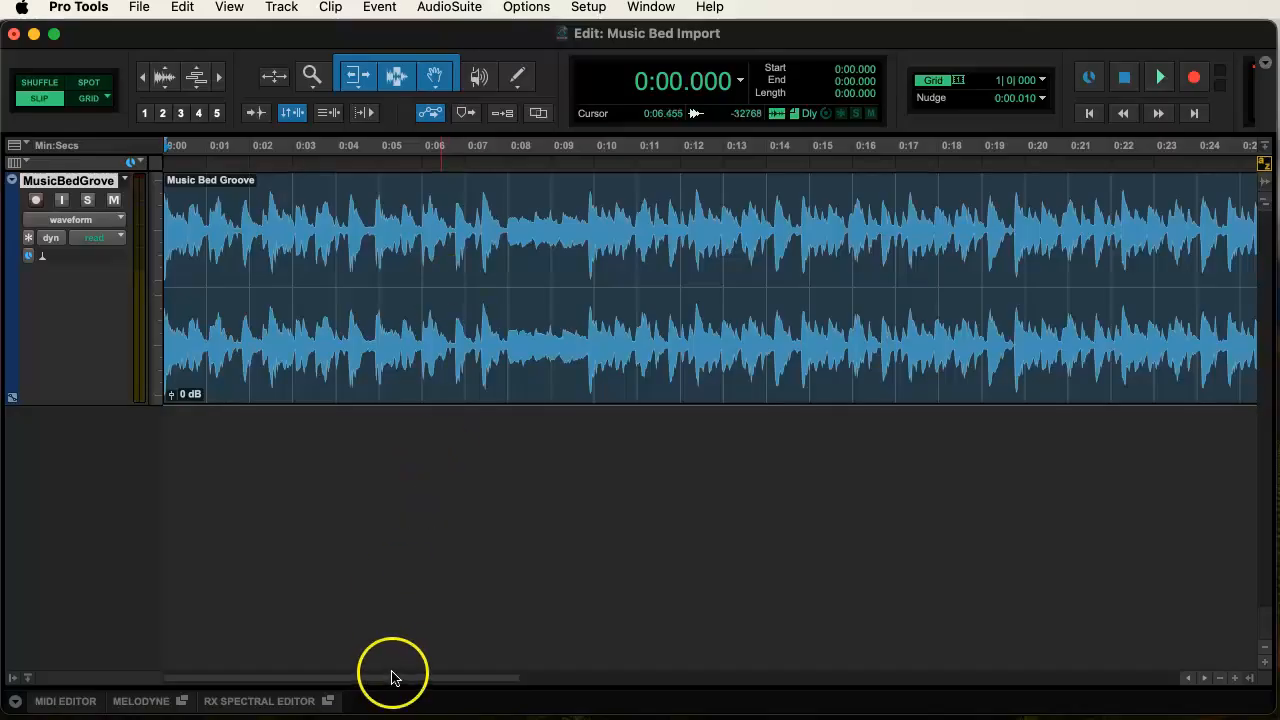
Step: Show the Mix window, try the track's volume fader, mute and solo controls, and return to the Edit window
left_click_drag(394, 680, 364, 677)
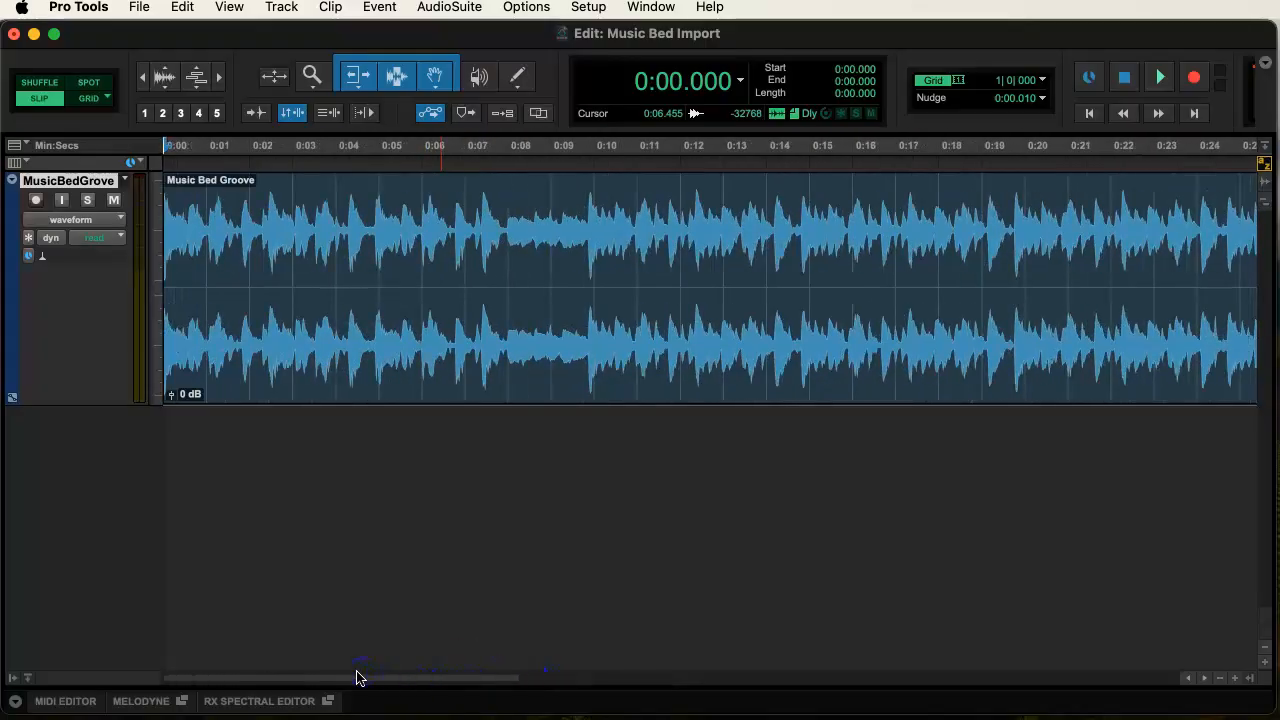
key("super+equal")
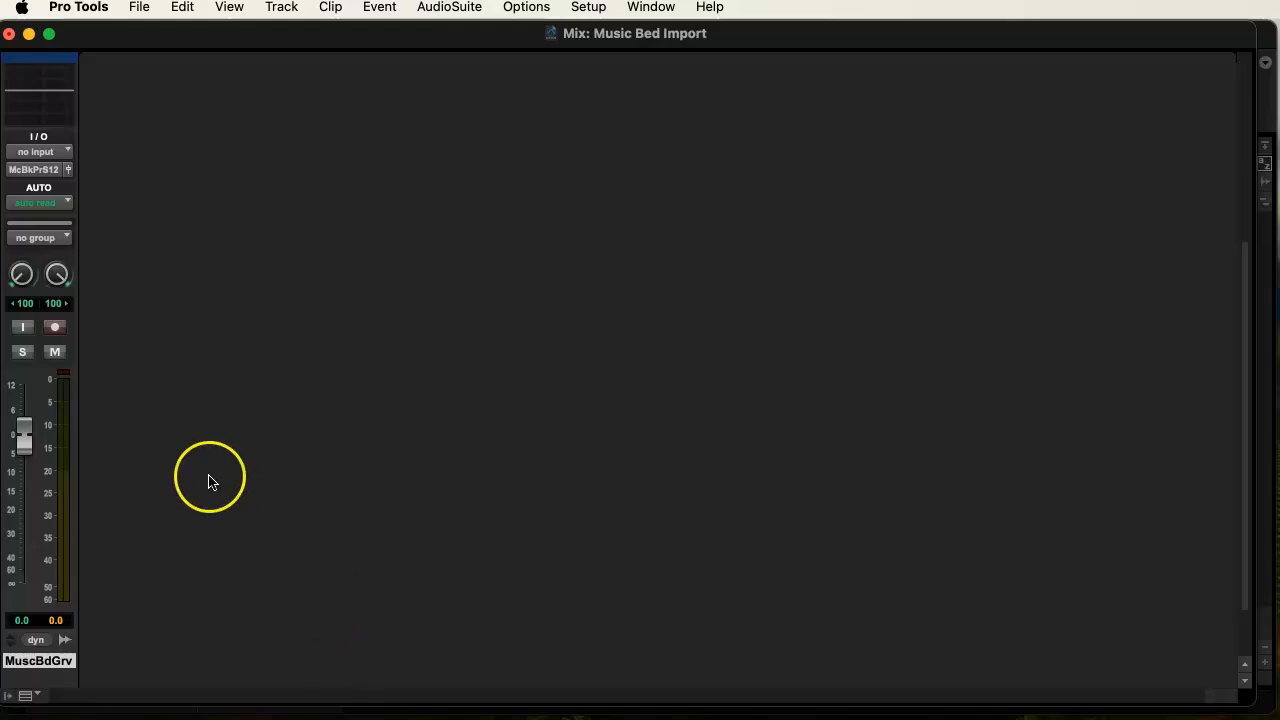
mouse_move(25, 447)
left_mouse_down()
mouse_move(40, 494)
mouse_move(25, 452)
left_mouse_up()
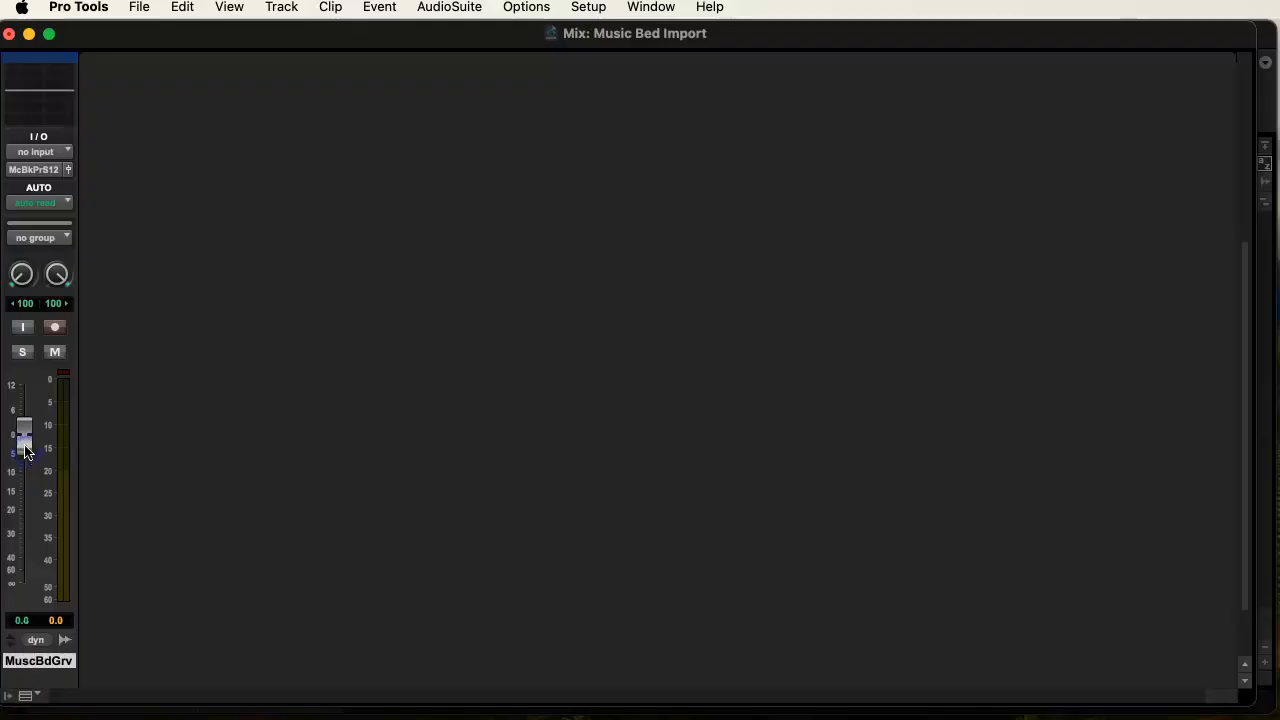
left_click(55, 354)
left_click(22, 353)
left_click(22, 353)
key("super+equal")
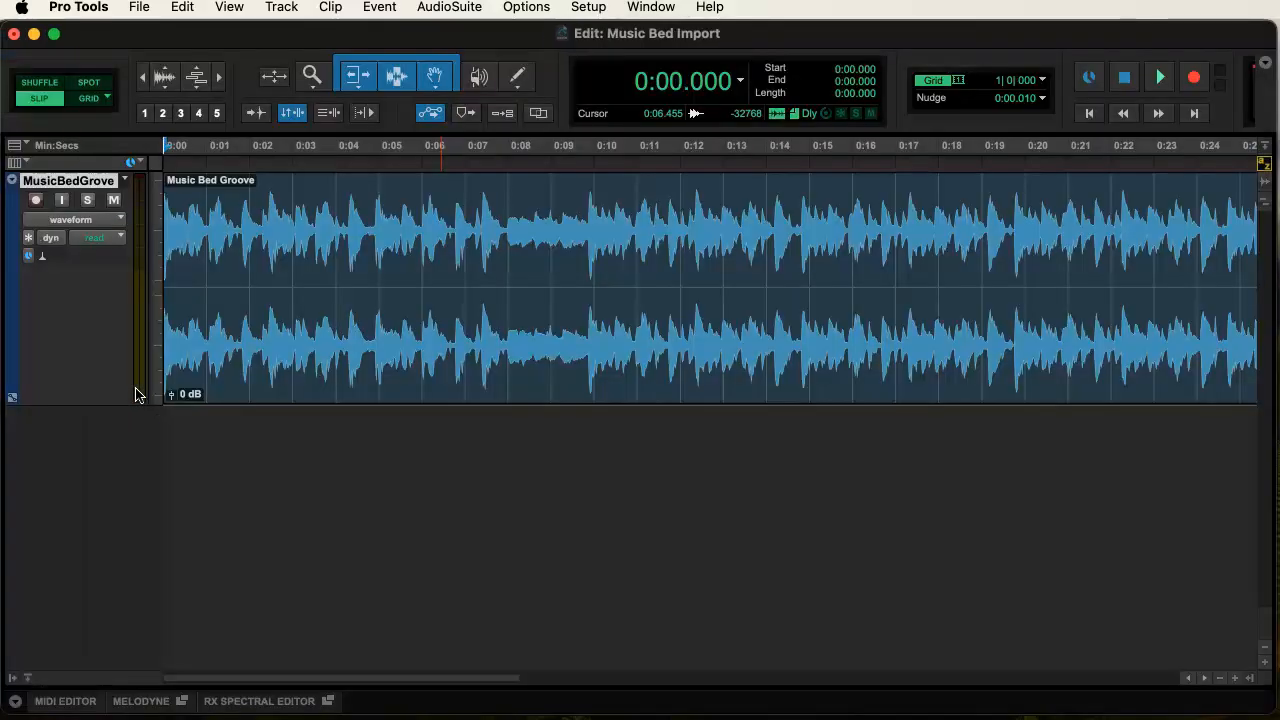
Step: Rename the imported audio track as Music Bed
double_click(68, 181)
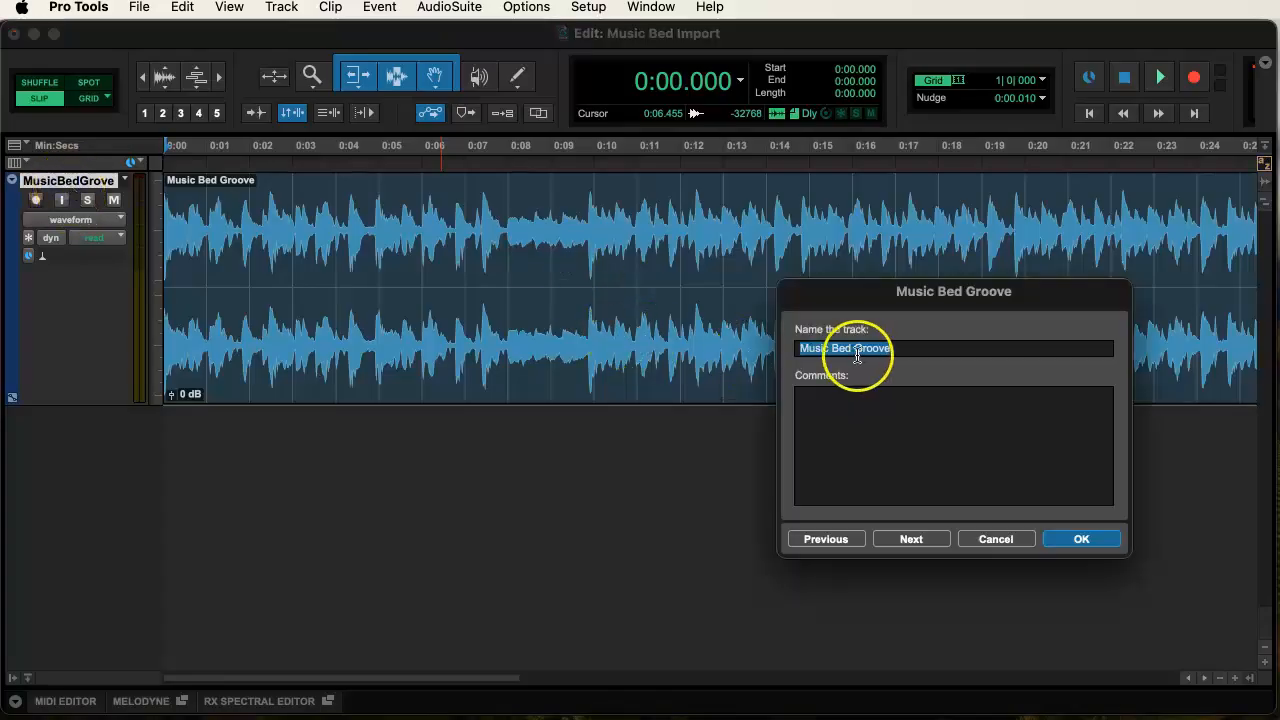
left_click(900, 349)
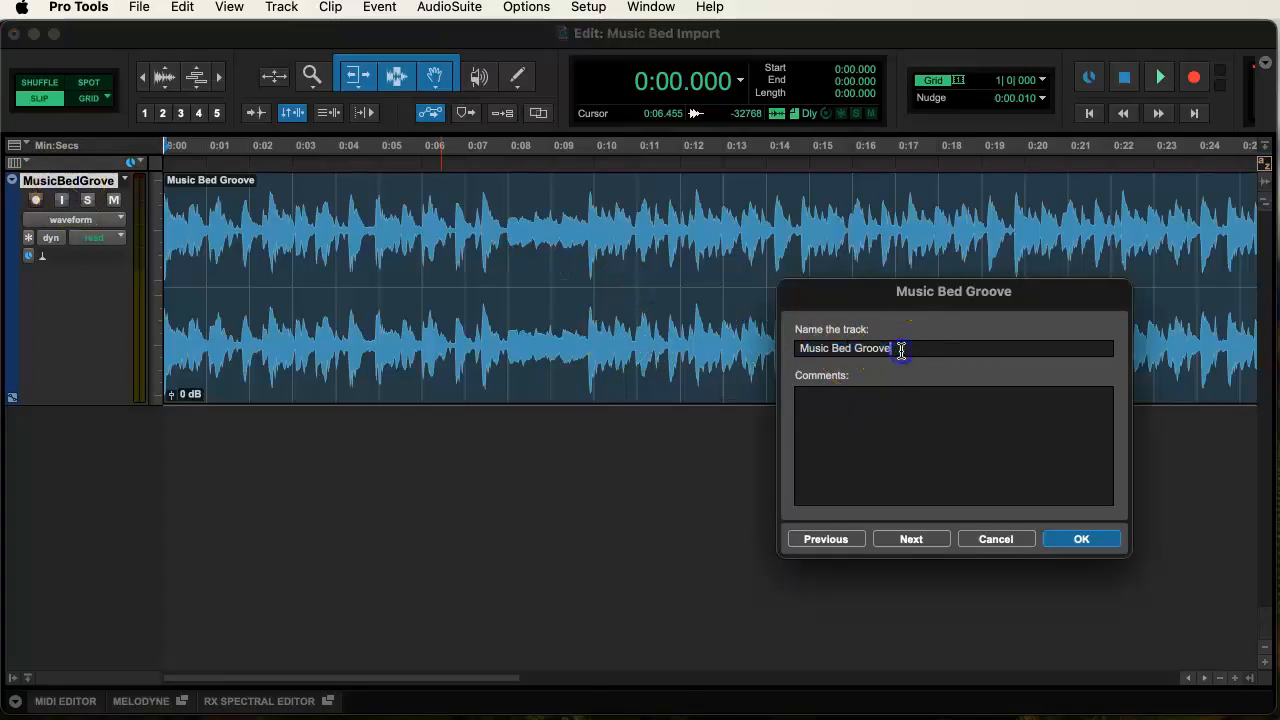
key("BackSpace")
key("BackSpace")
key("BackSpace")
key("BackSpace")
key("BackSpace")
key("BackSpace")
key("BackSpace")
left_click(1076, 539)
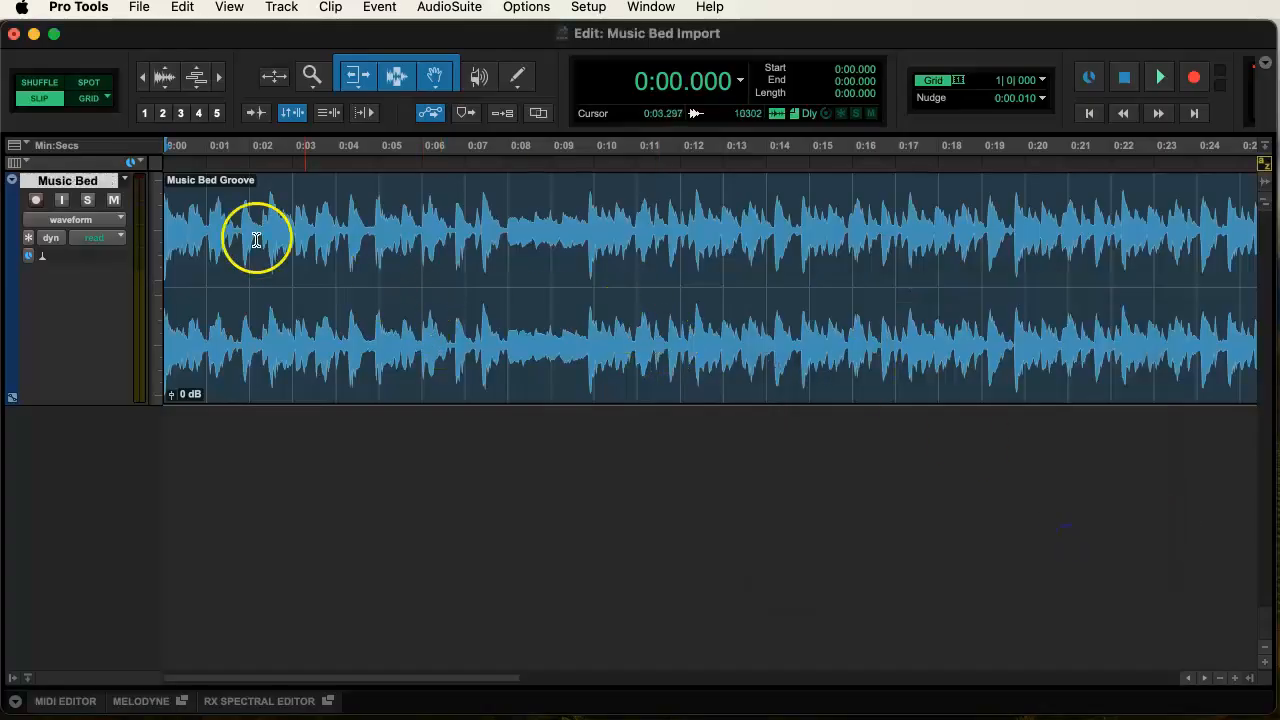
left_click(298, 468)
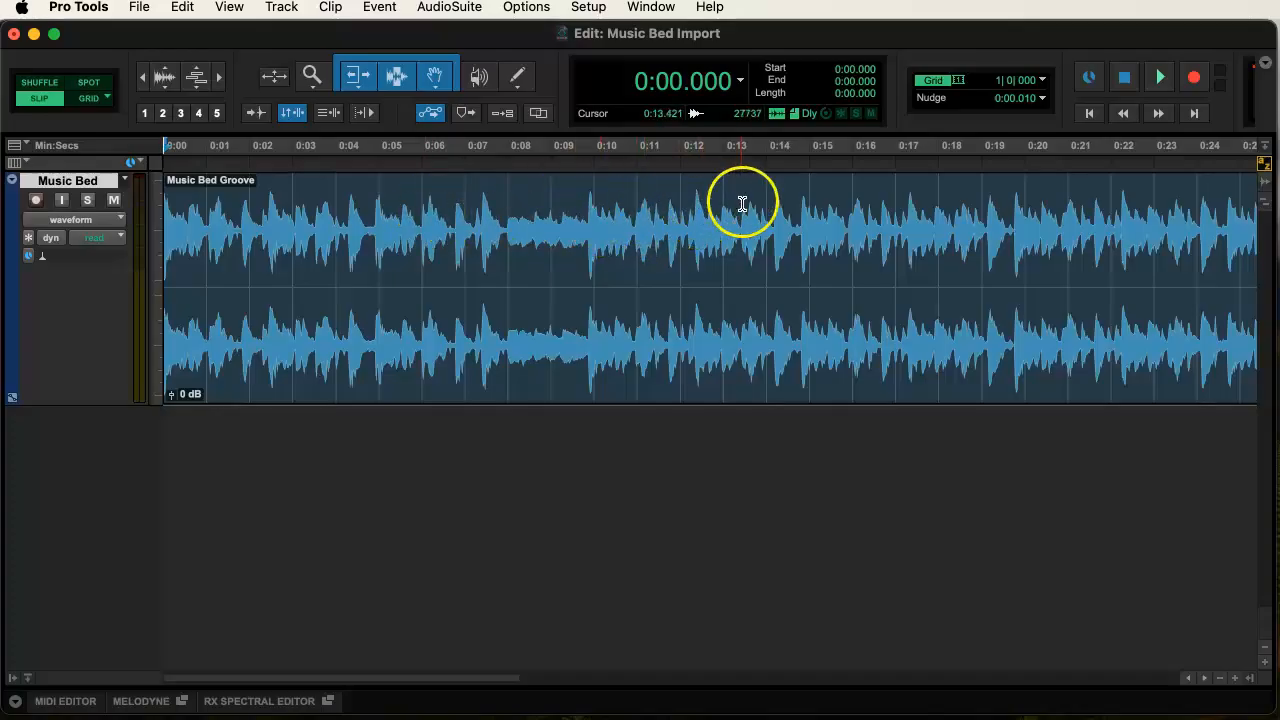
Step: Place the edit cursor at about 0:08.986 in the clip, play from there and stop playback
left_click(550, 218)
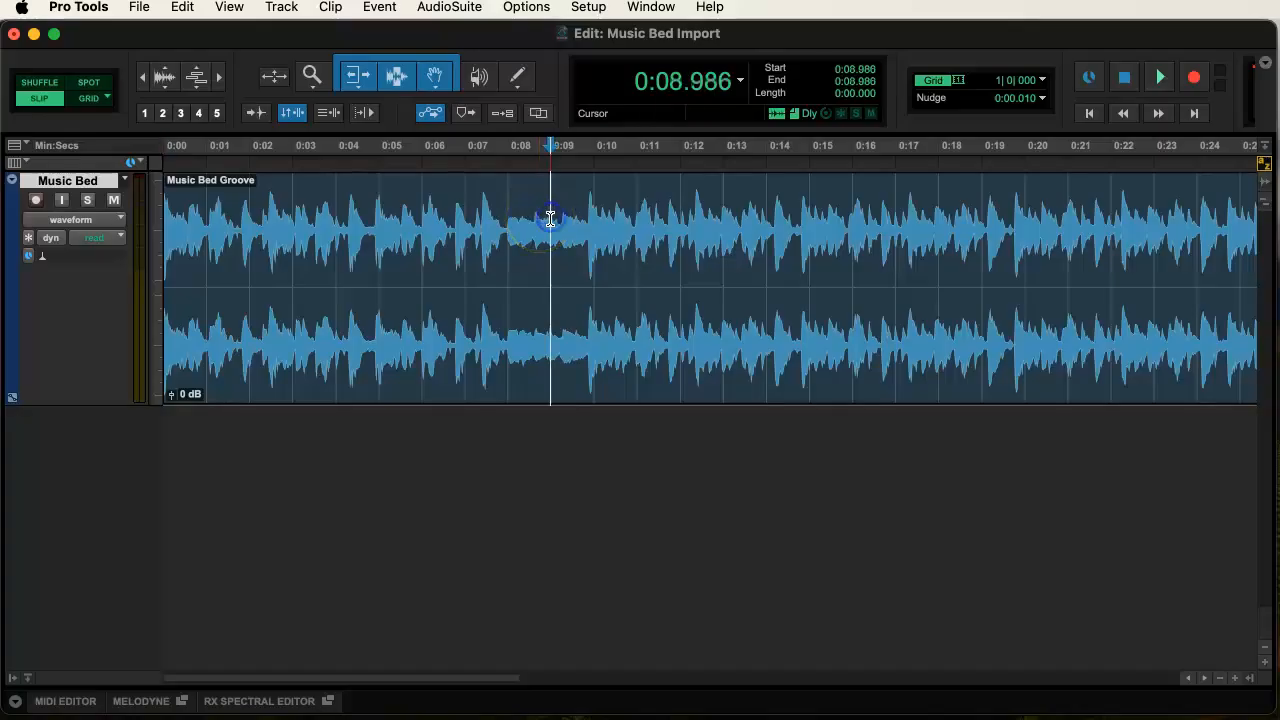
key("space")
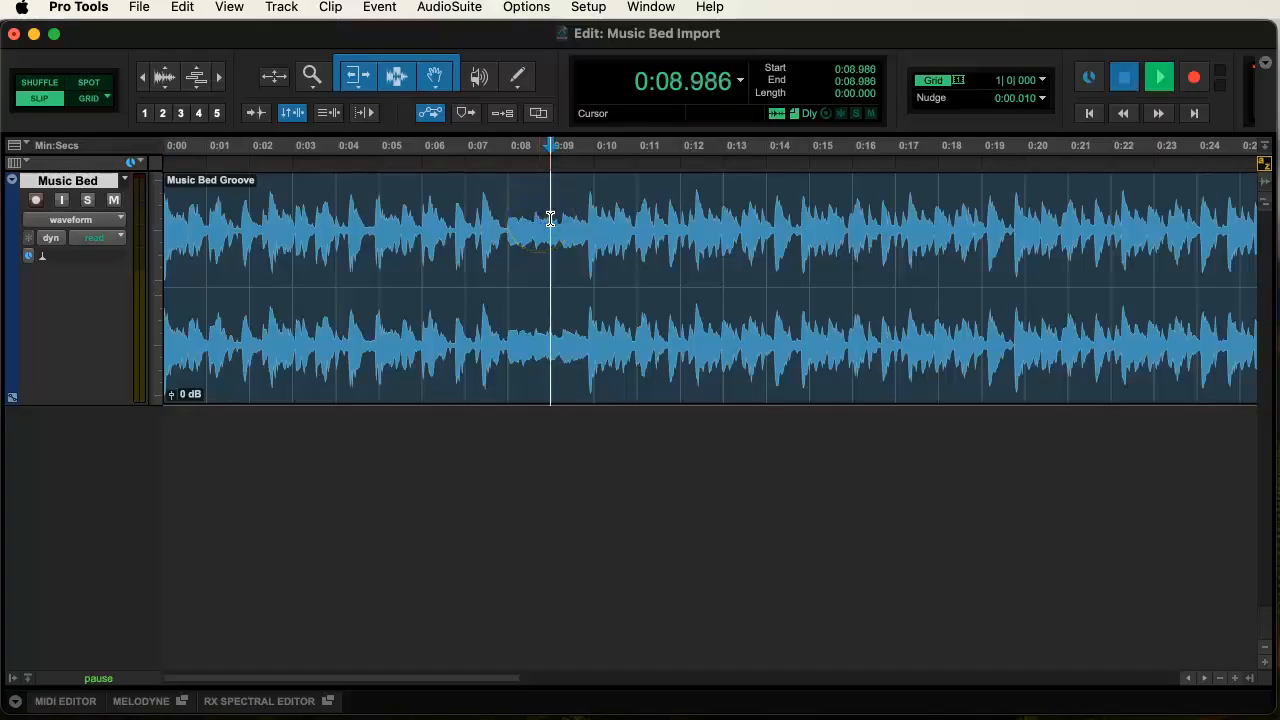
key("space")
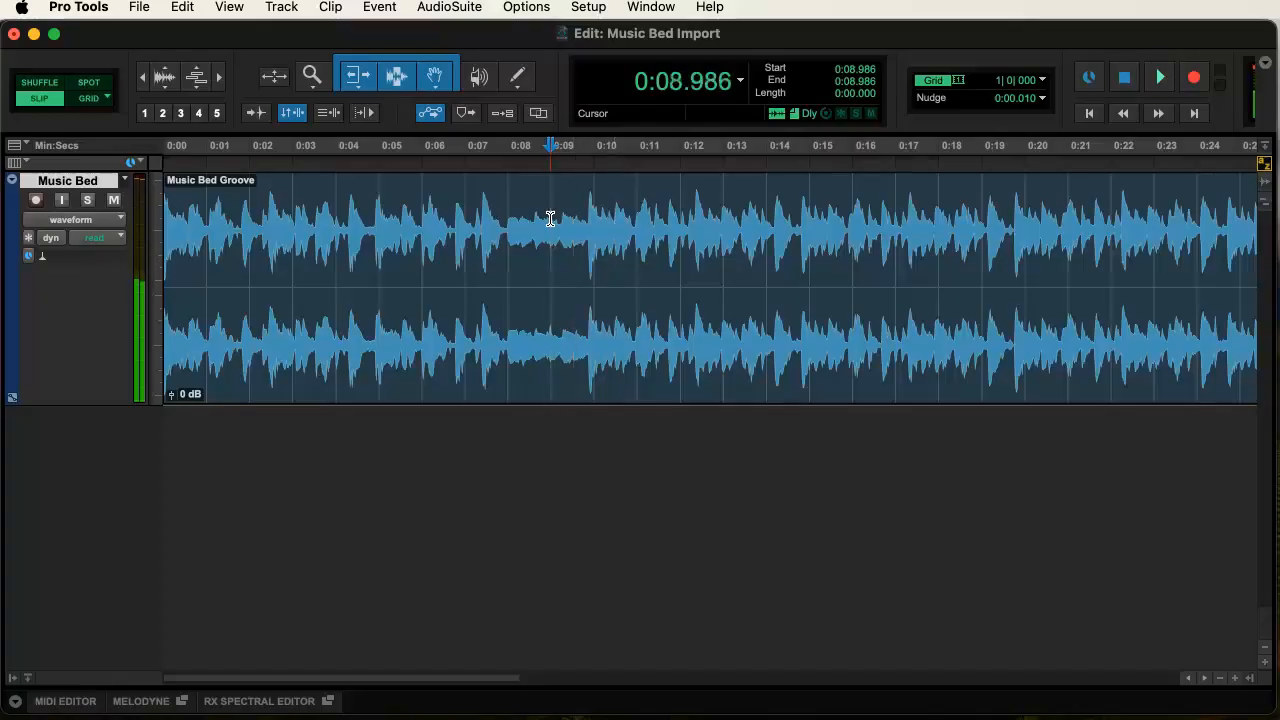
left_click(550, 218)
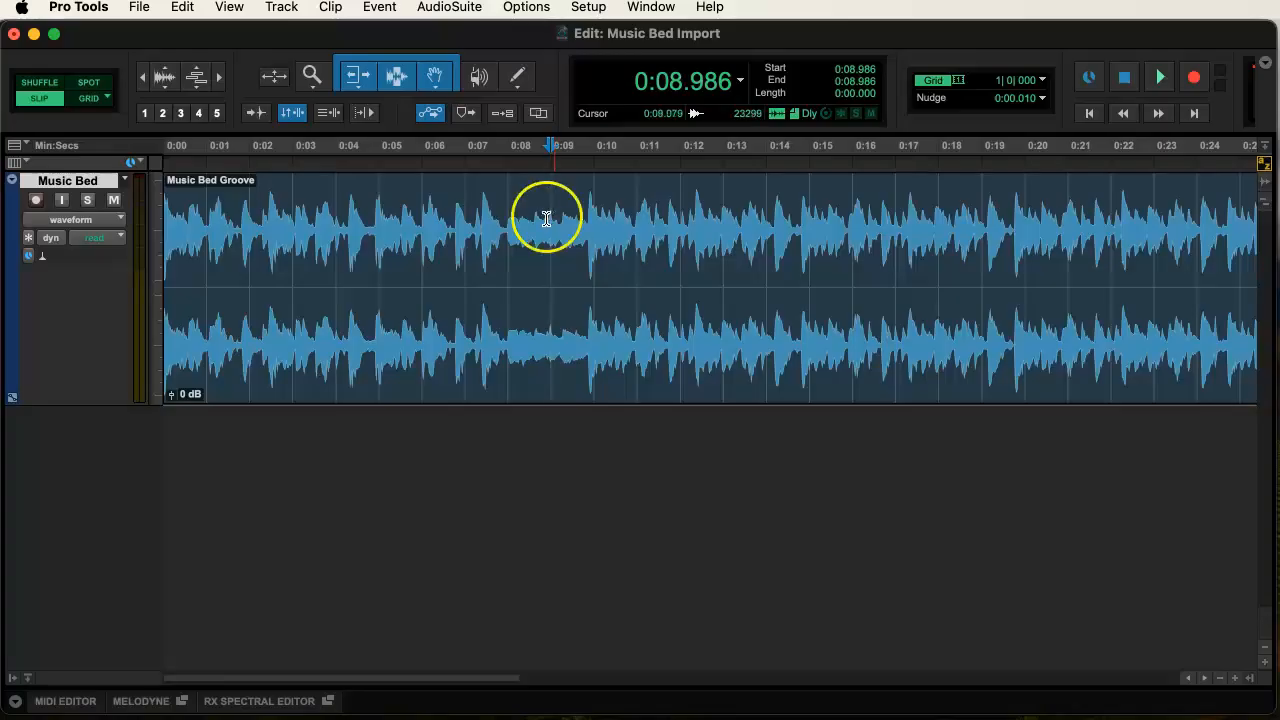
Step: Try the Selector on the waveform, selecting about 0:10.5 to 0:15 and placing the cursor at about 0:15.743
left_click(658, 222)
left_click(779, 226)
left_click_drag(617, 229, 817, 216)
left_click(631, 222)
left_click(840, 216)
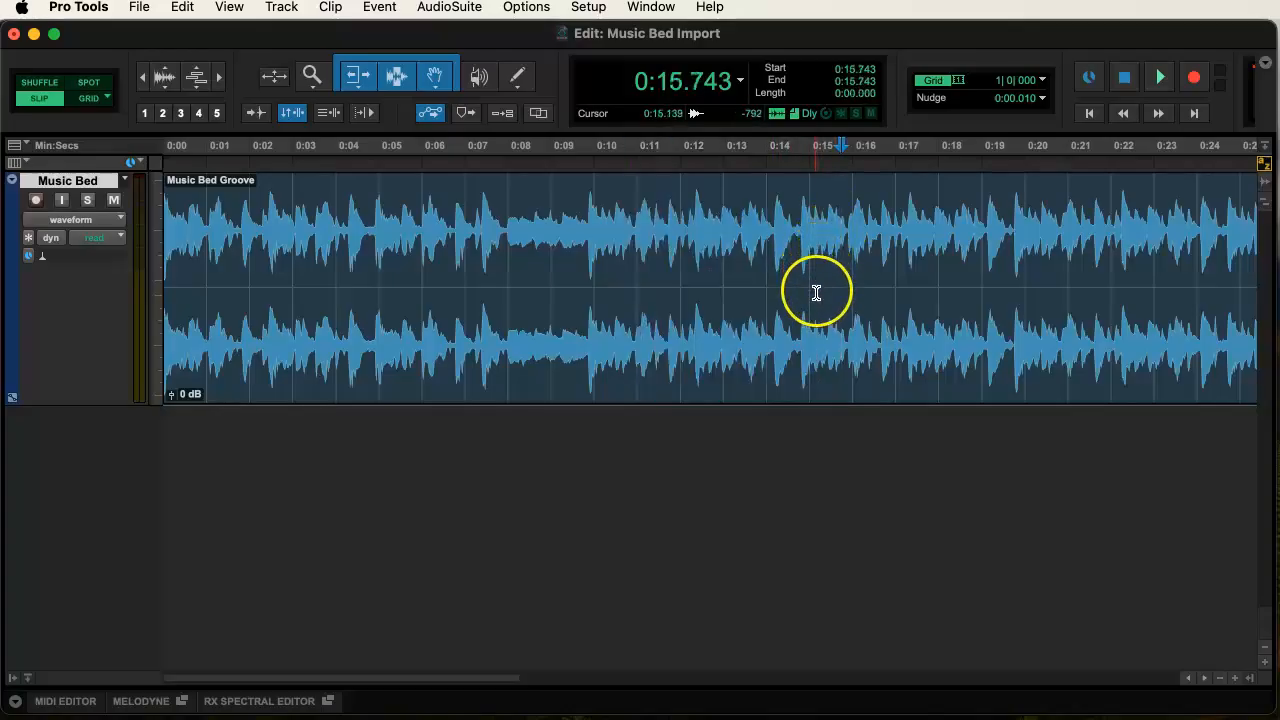
Step: Select the whole music clip with the Grabber, try moving it, and try extending its start edge with the Trim tool
left_click(755, 341)
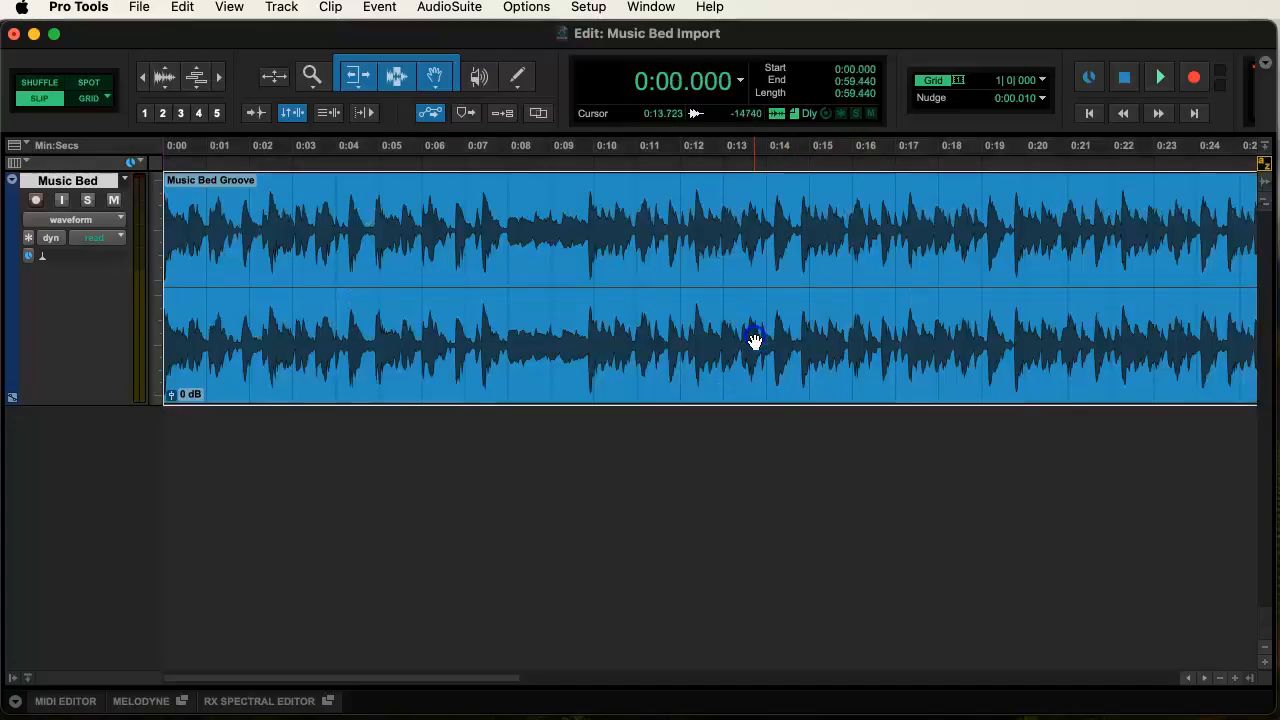
left_click_drag(755, 341, 724, 345)
left_click(795, 348)
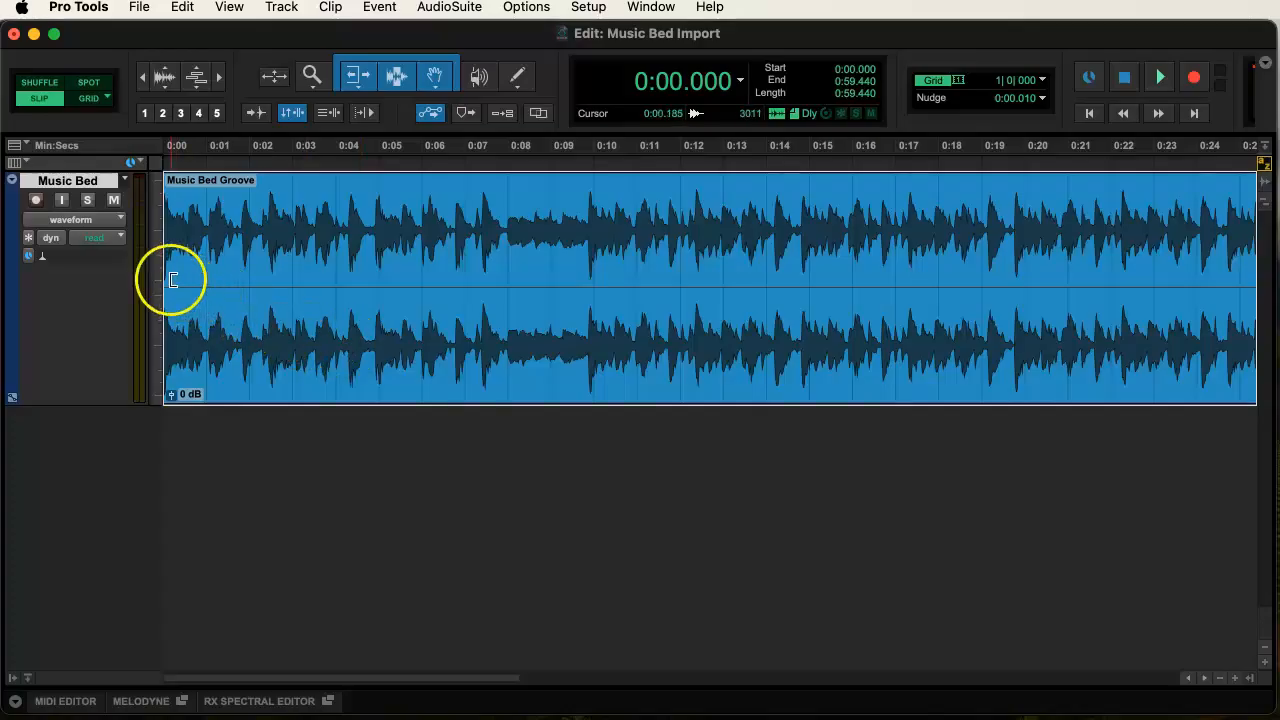
mouse_move(172, 280)
left_mouse_down()
mouse_move(372, 279)
mouse_move(150, 290)
left_mouse_up()
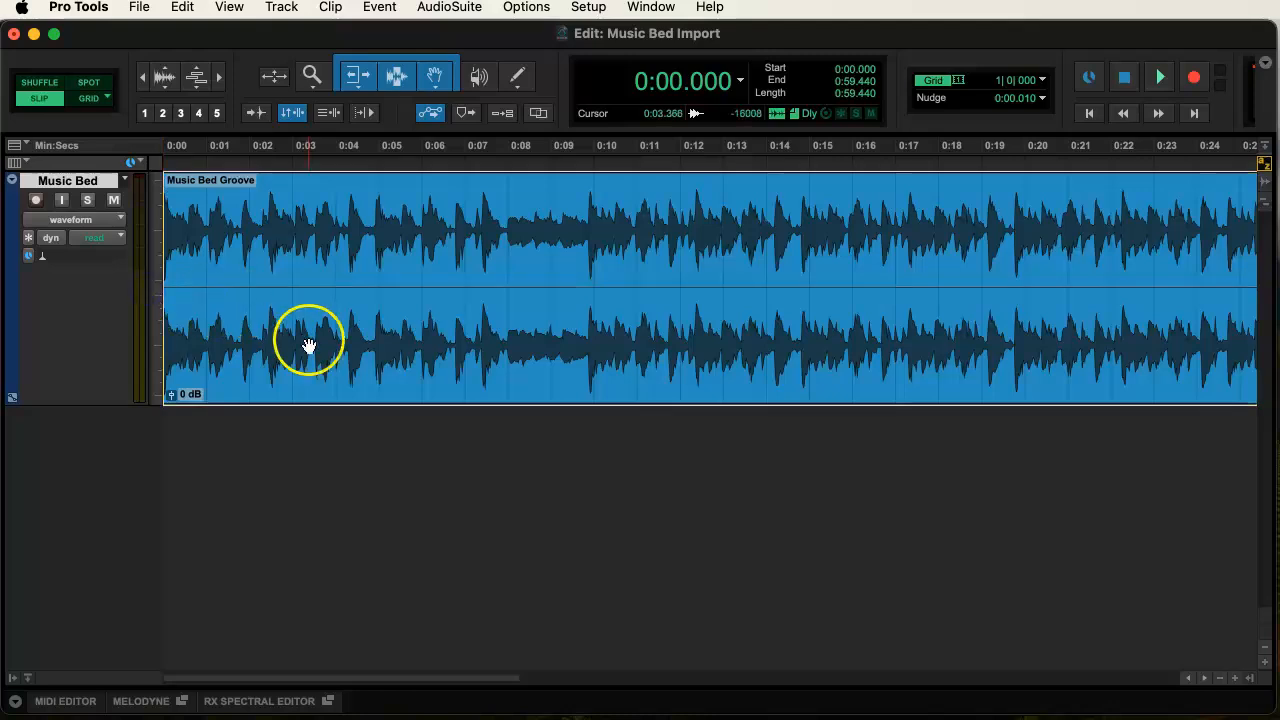
Step: Trim the end of the music clip back to about 0:30.185
left_click_drag(462, 678, 1027, 640)
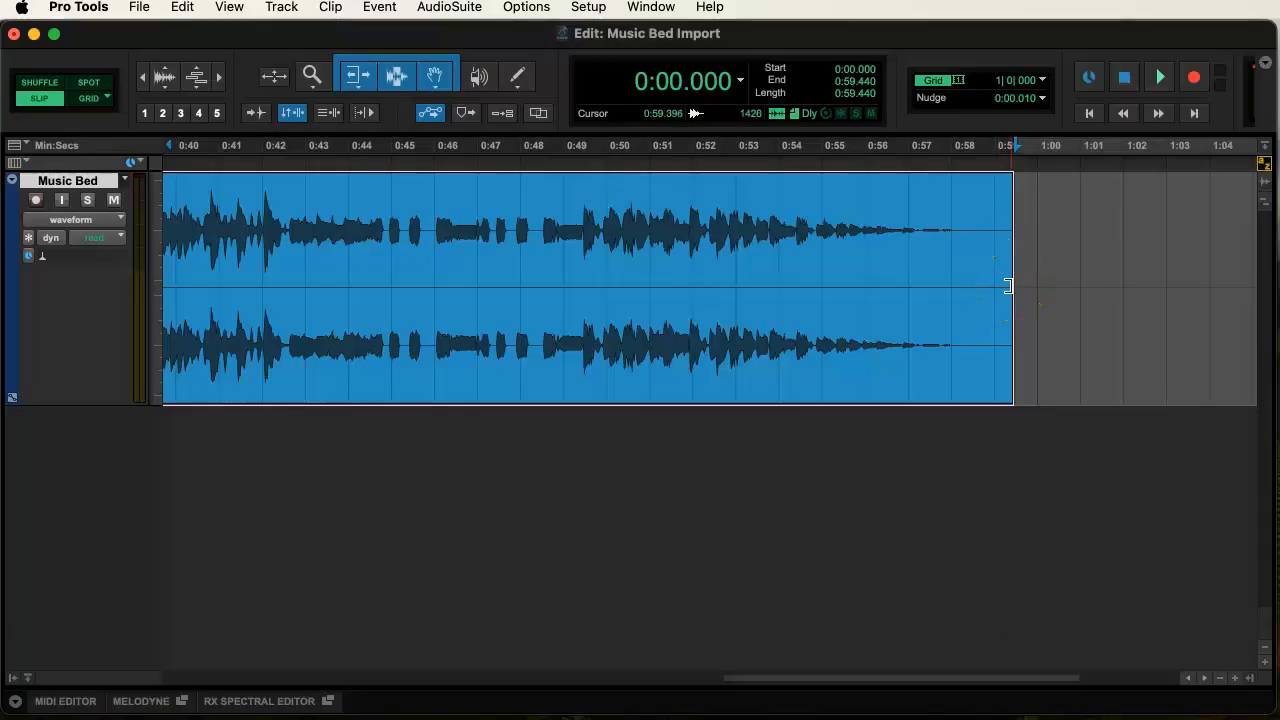
mouse_move(1008, 286)
left_mouse_down()
mouse_move(626, 289)
mouse_move(1006, 305)
left_mouse_up()
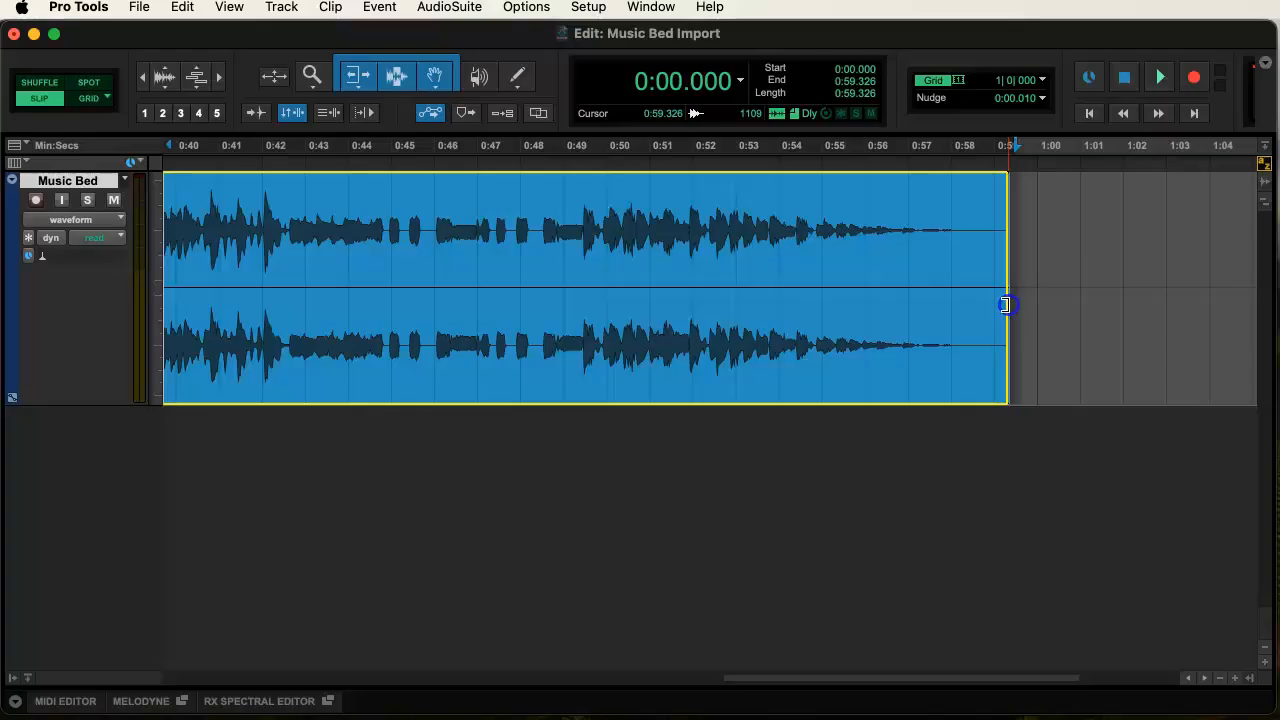
left_click_drag(920, 309, 1039, 333)
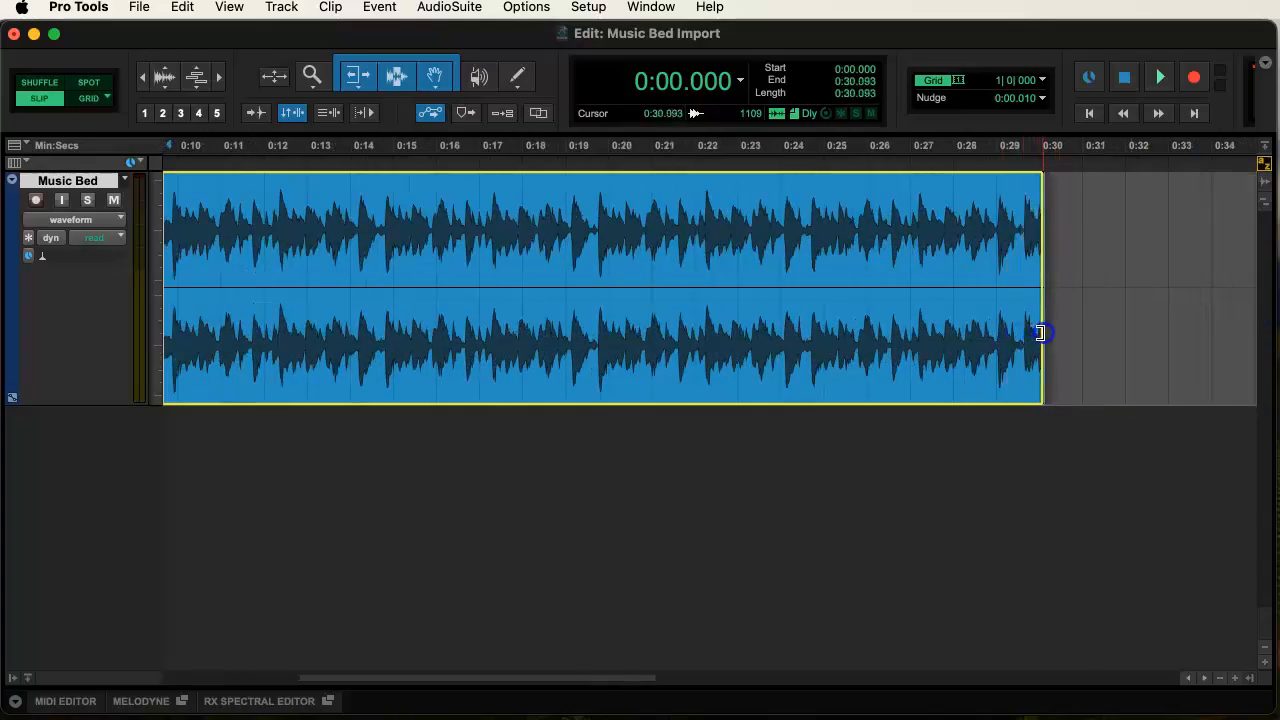
left_click_drag(1039, 333, 1040, 333)
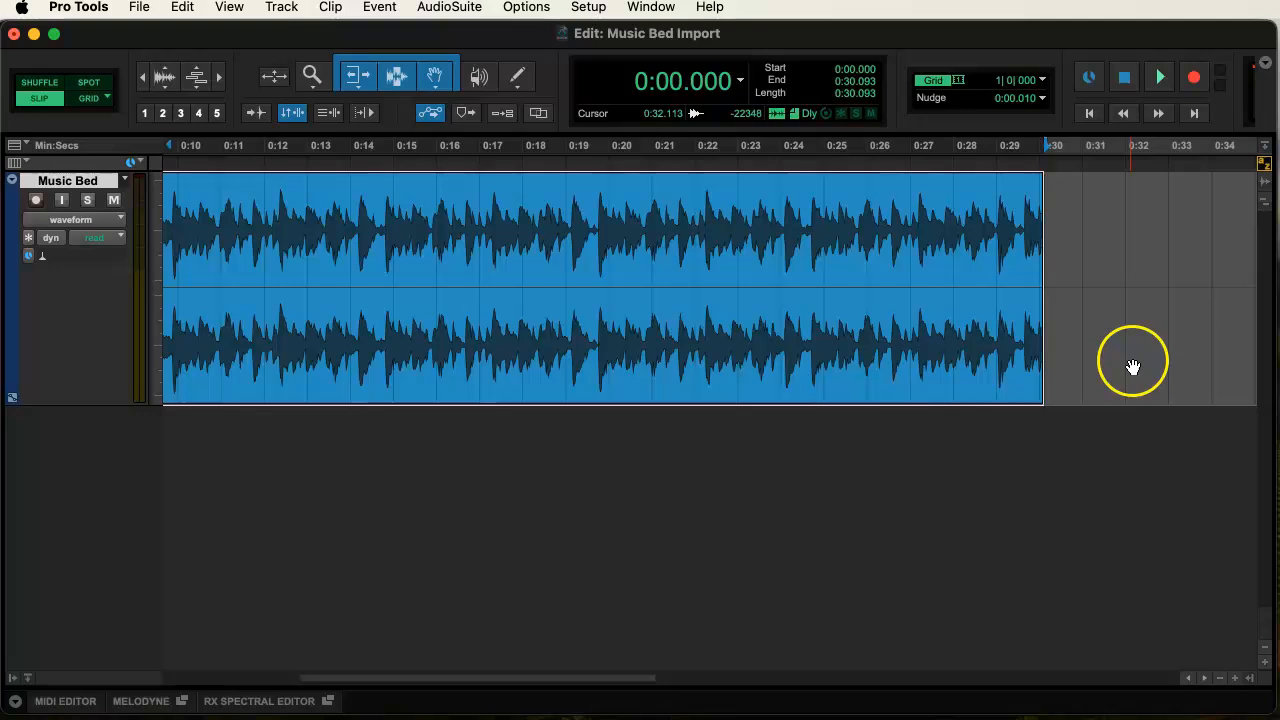
left_click(1032, 304)
mouse_move(1033, 304)
left_mouse_down()
mouse_move(1230, 313)
mouse_move(996, 314)
mouse_move(1193, 309)
mouse_move(1045, 314)
left_mouse_up()
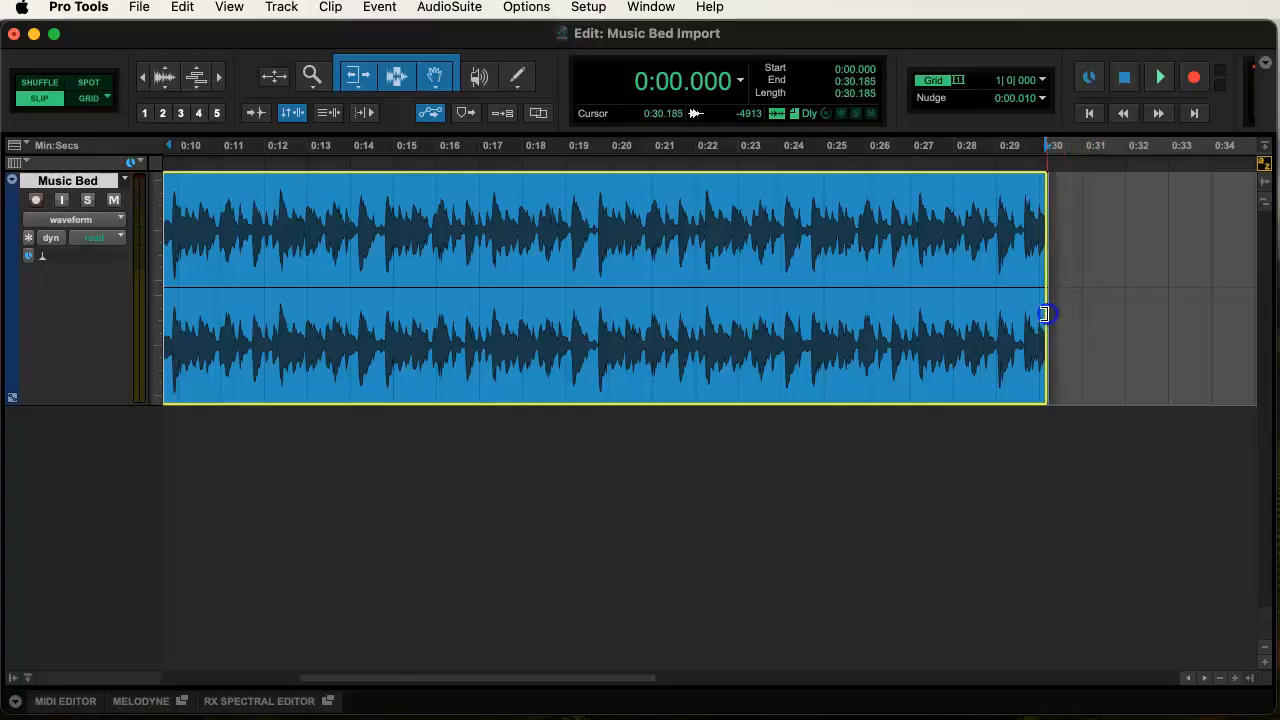
Step: Deselect the clip and play the trimmed music from the session start
left_click(1109, 283)
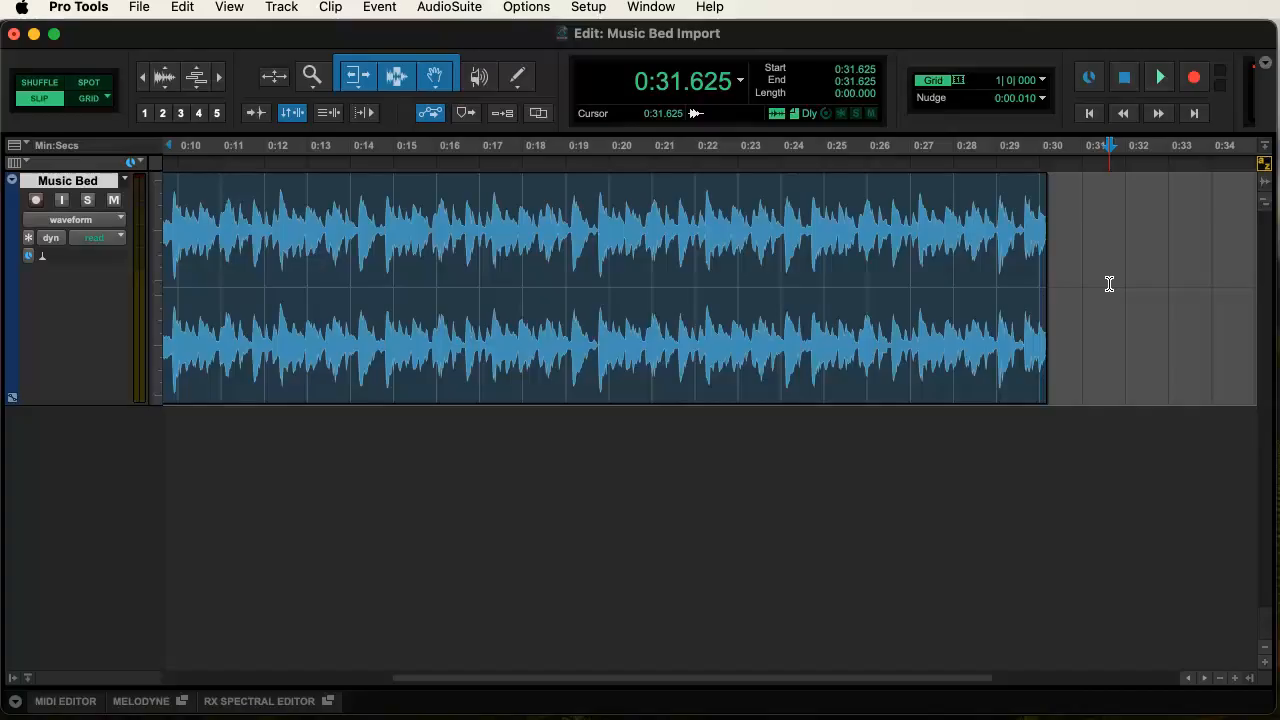
key("Return")
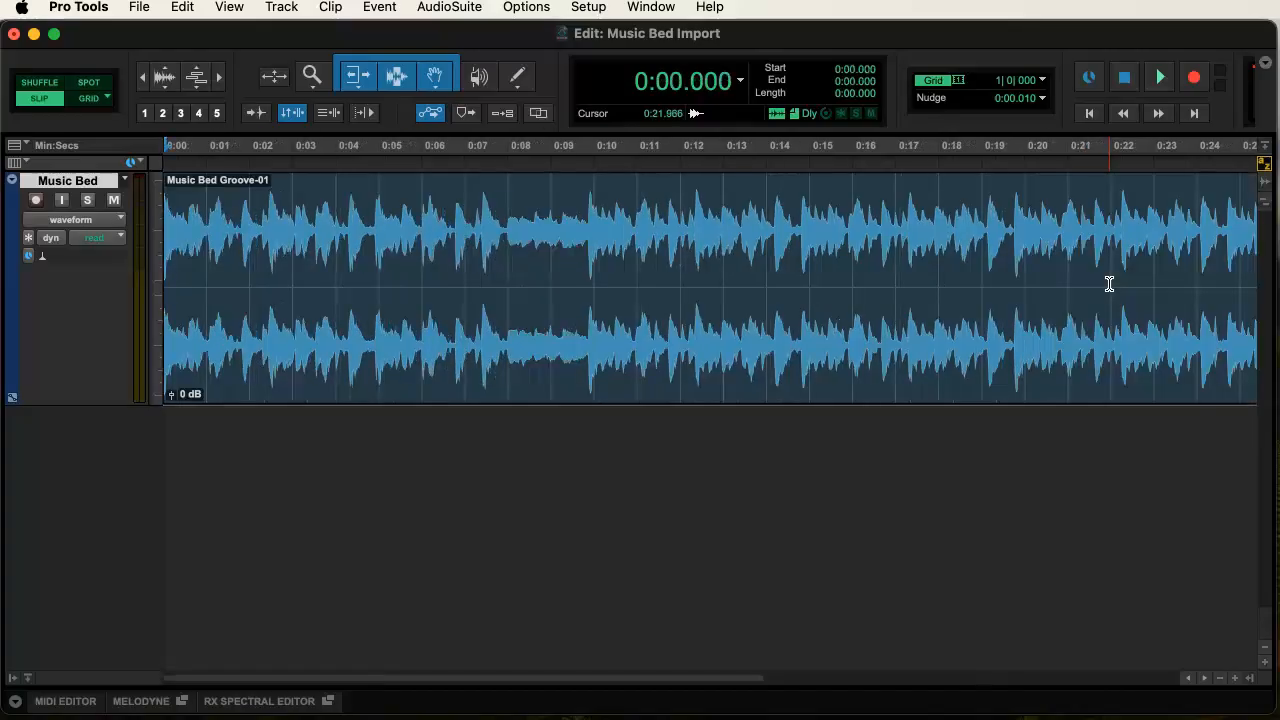
key("space")
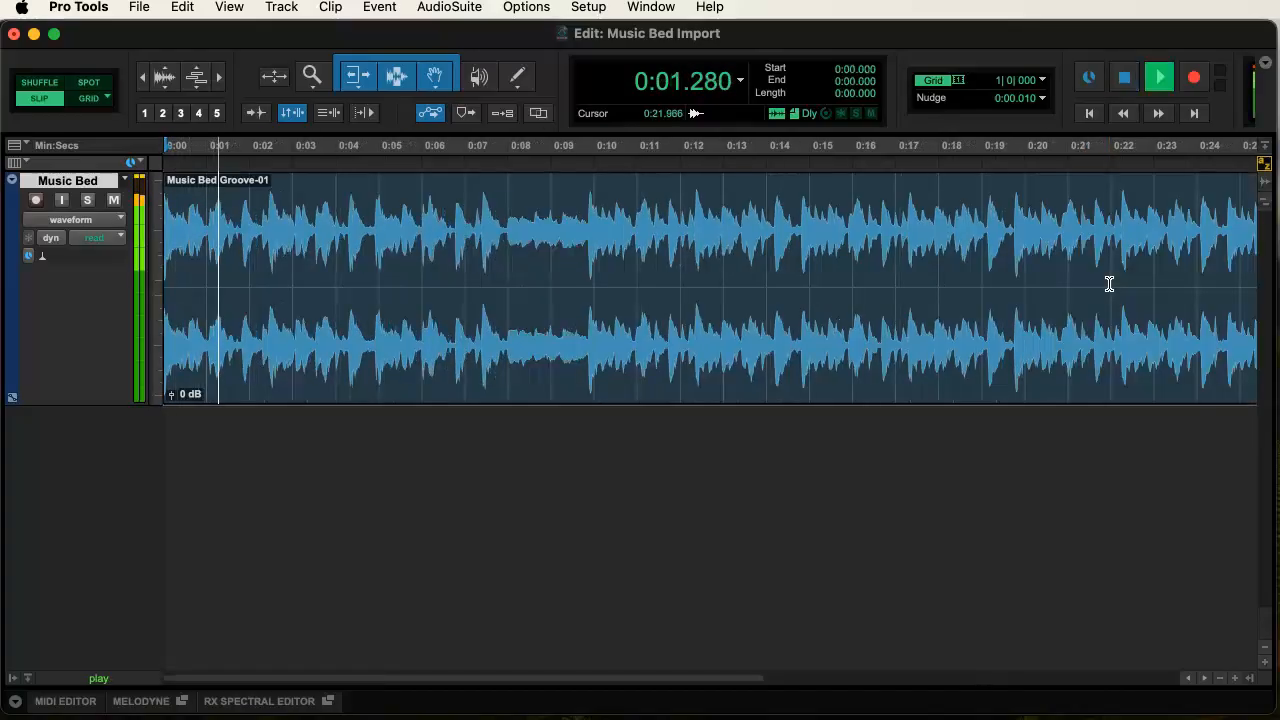
Step: Stop playback and zoom the timeline to fit the whole trimmed music clip in the Edit window
key("space")
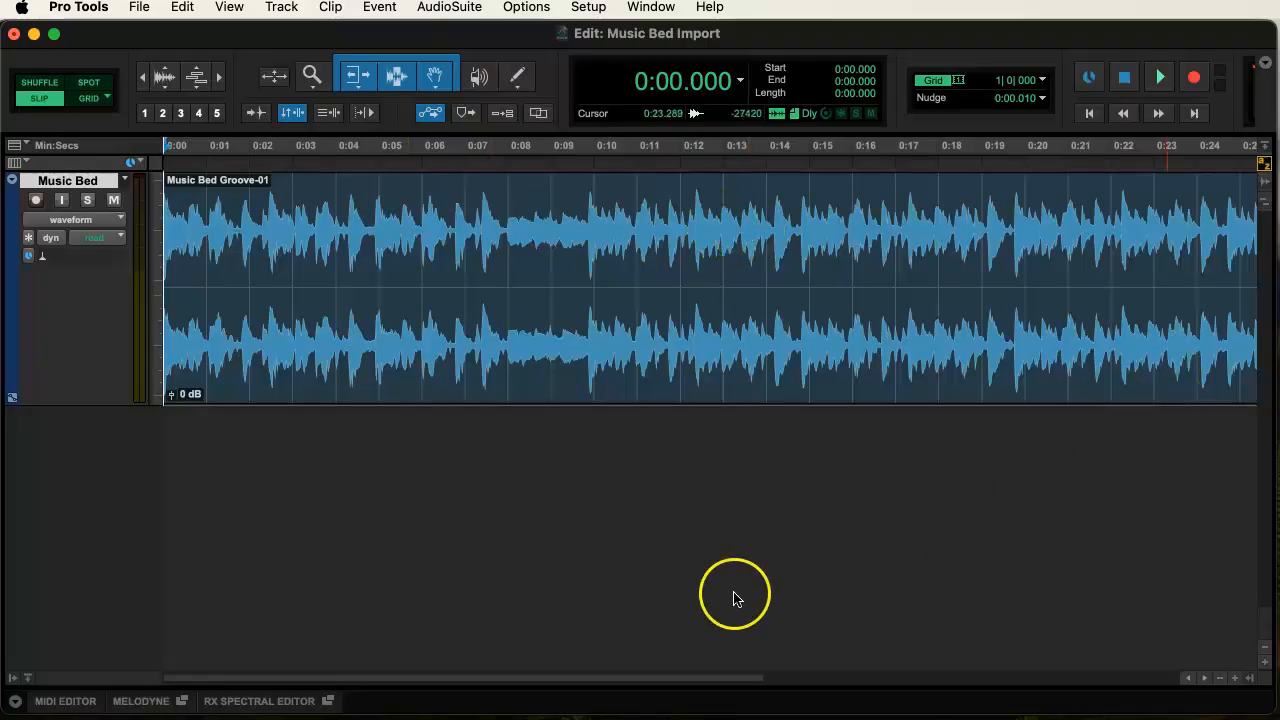
left_click_drag(743, 678, 729, 679)
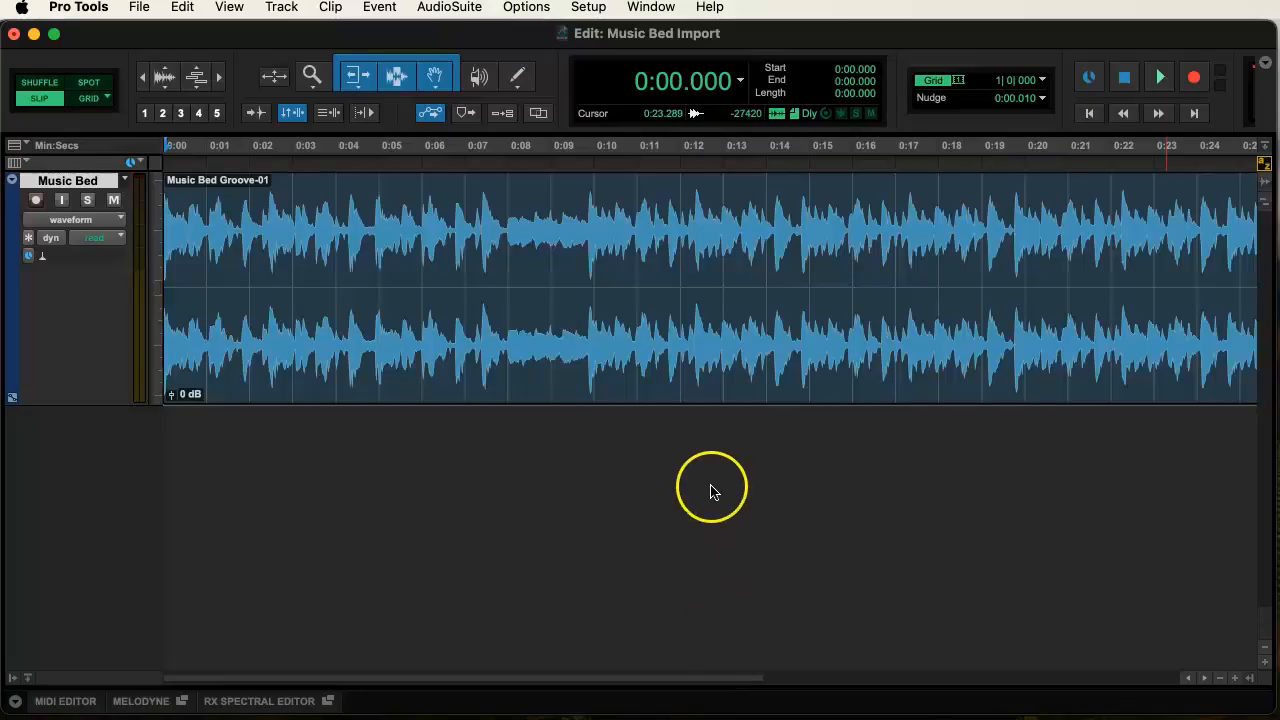
left_click(312, 76)
left_click(312, 76)
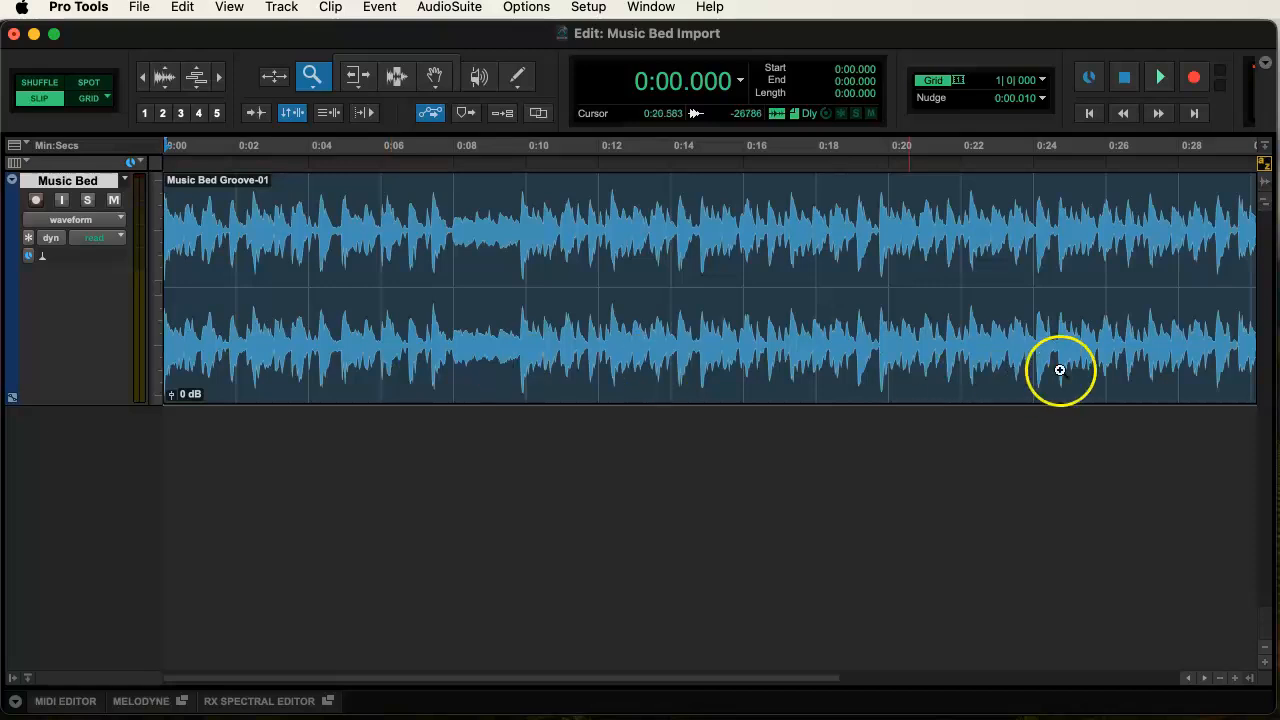
left_click(832, 680)
left_click_drag(832, 680, 806, 670)
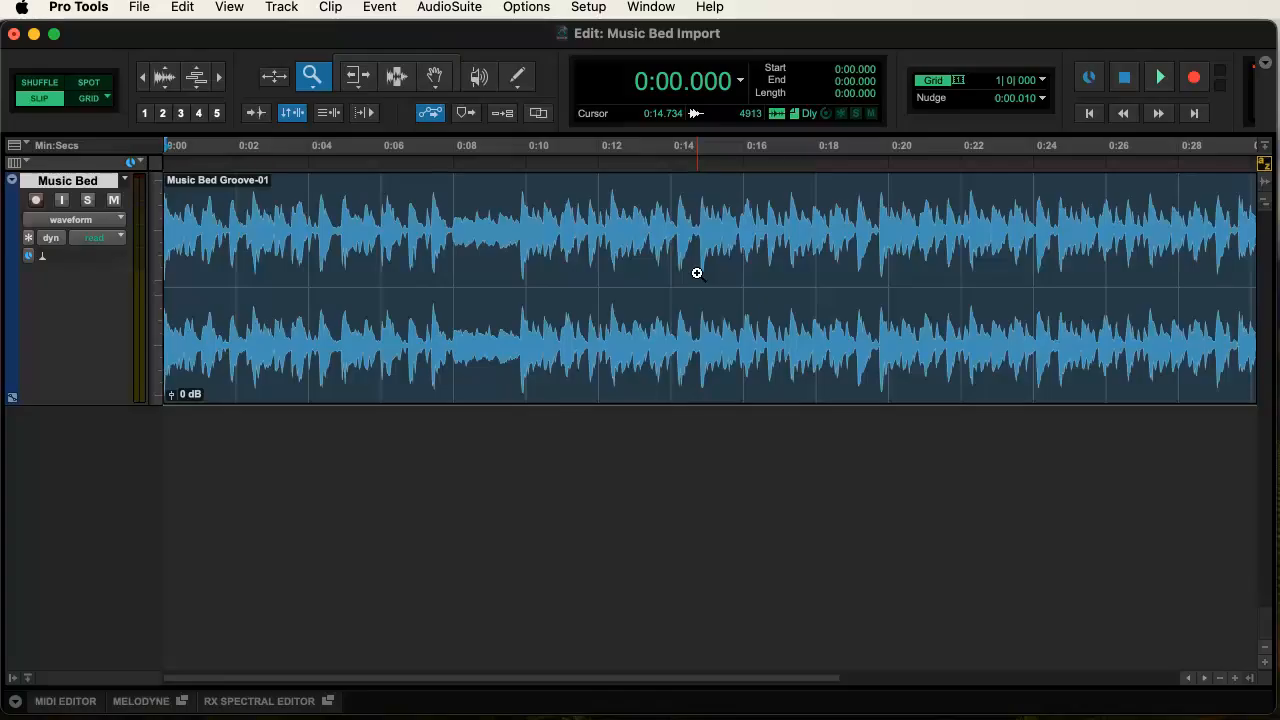
left_click(612, 546)
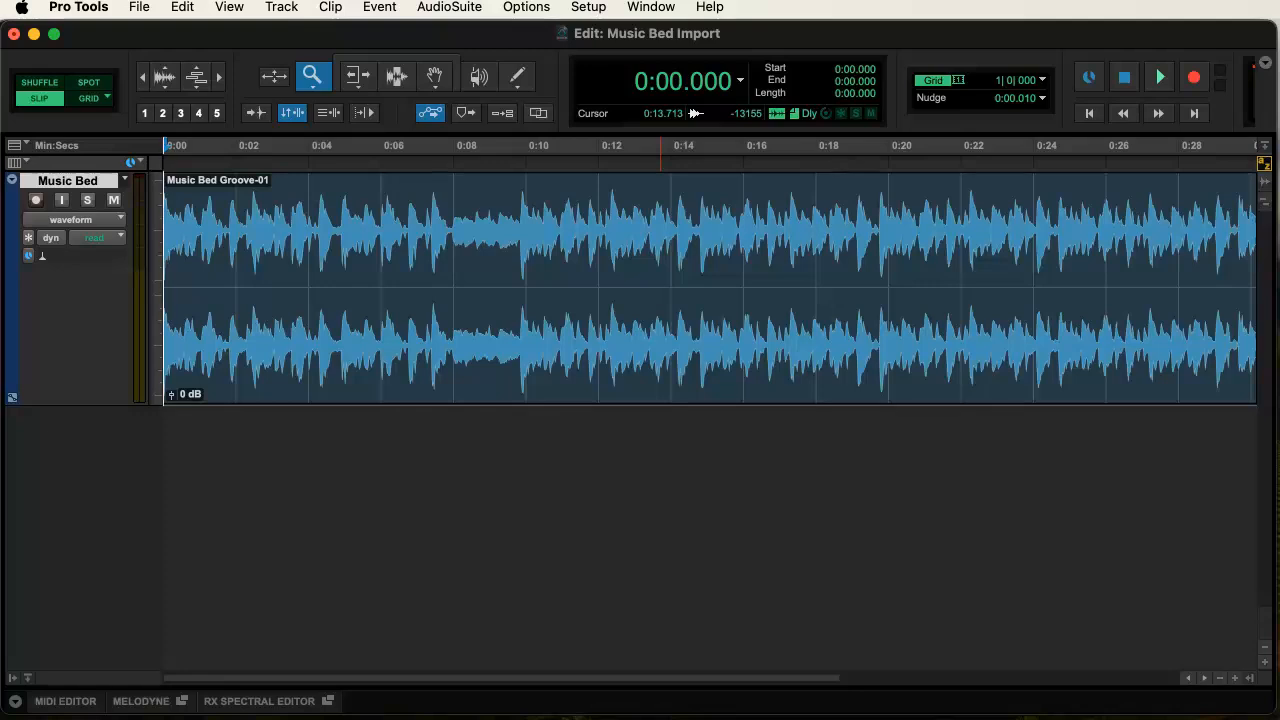
key("super+Tab")
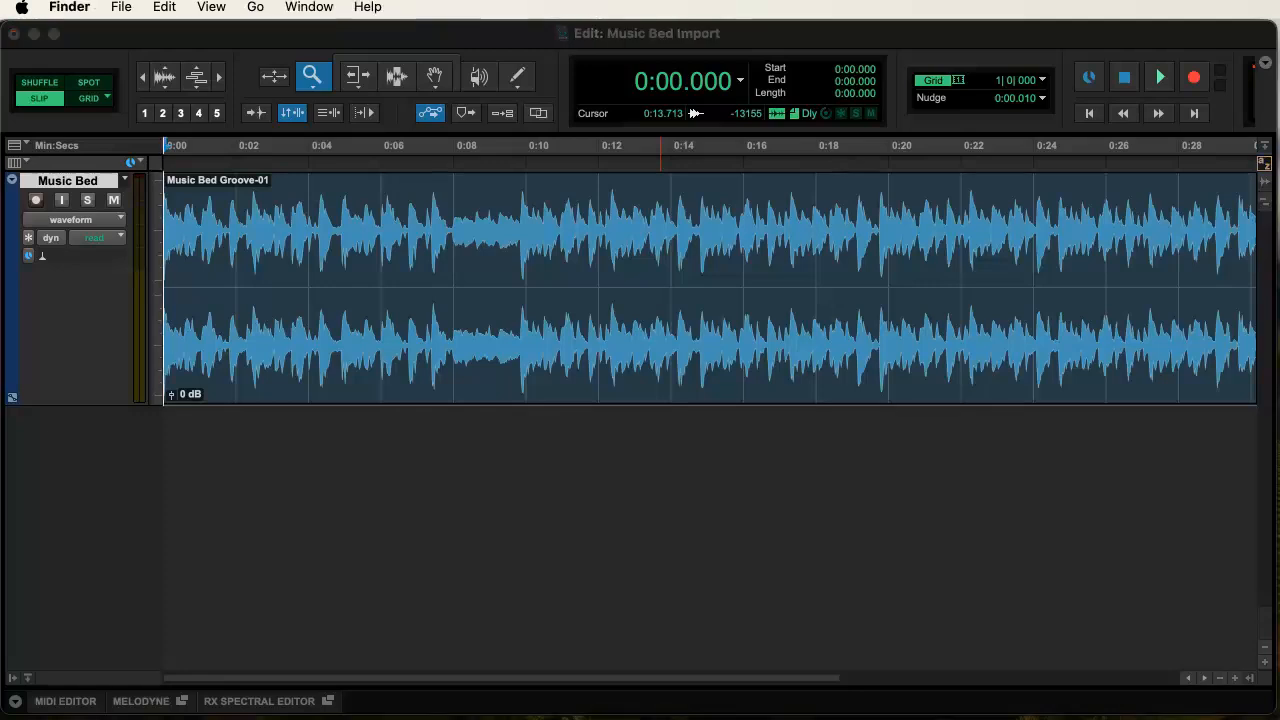
key("F11")
key("F11")
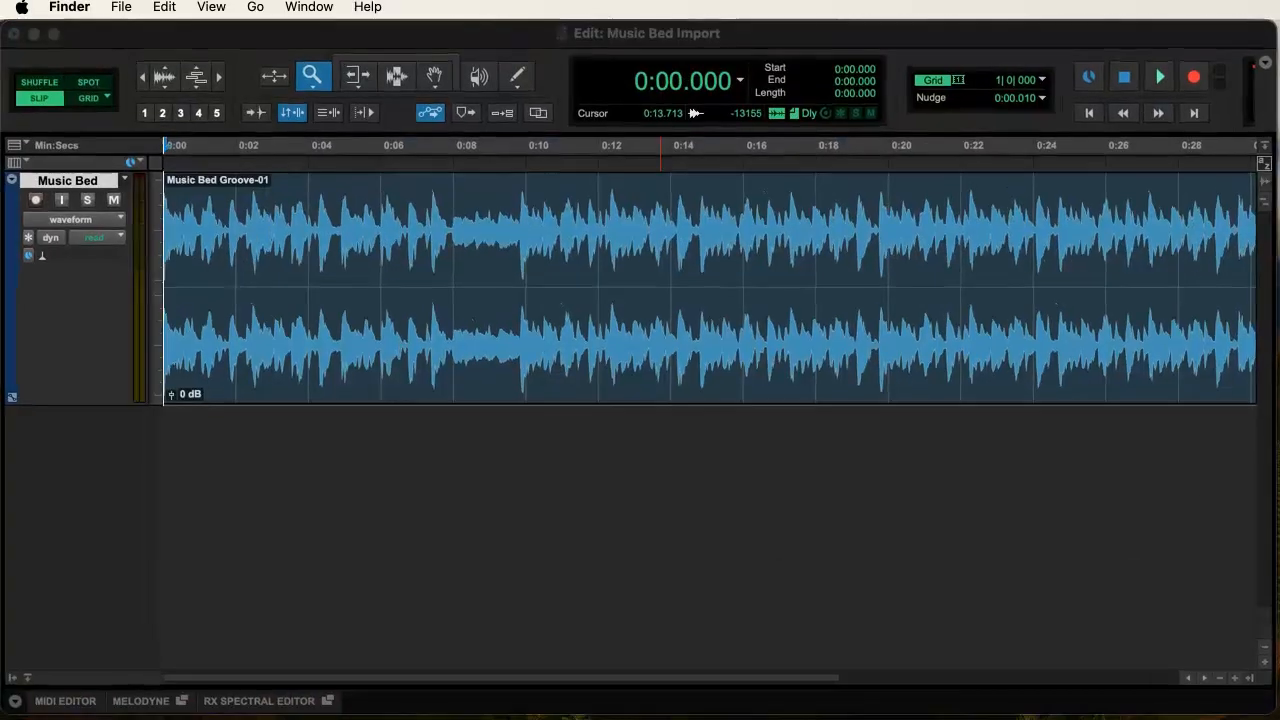
key("F11")
key("F11")
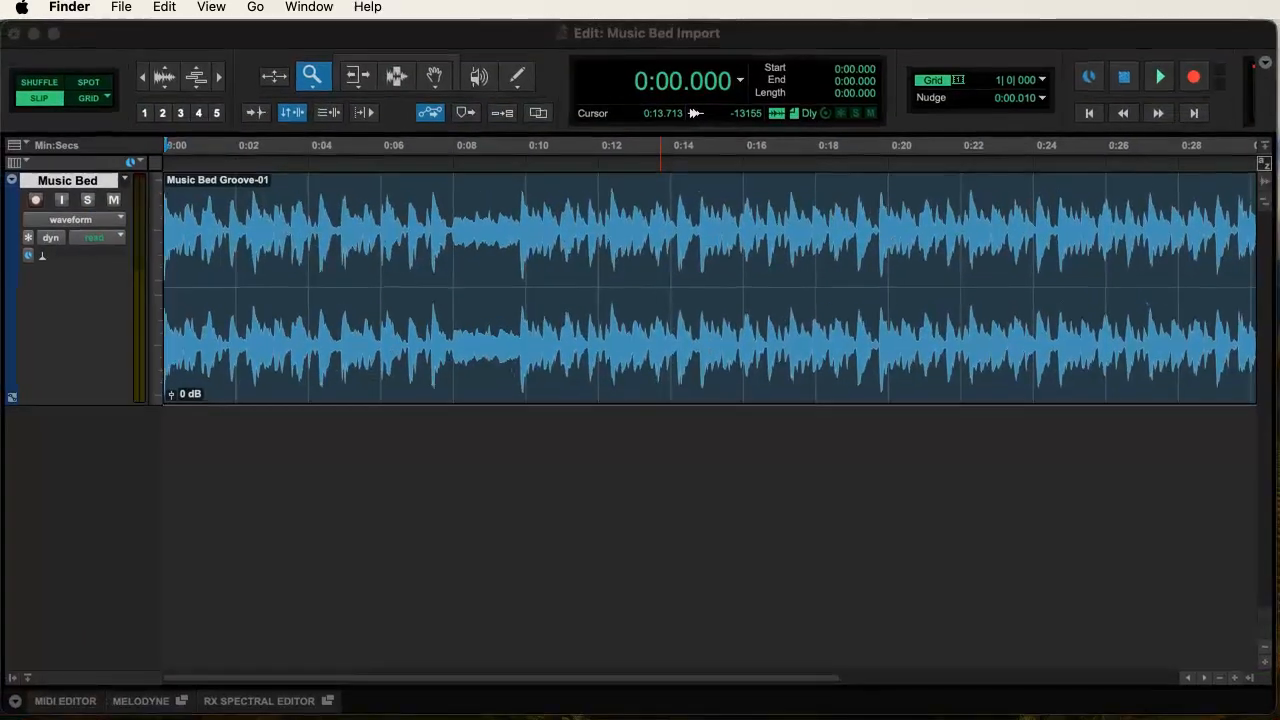
left_click_drag(1252, 446, 1279, 344)
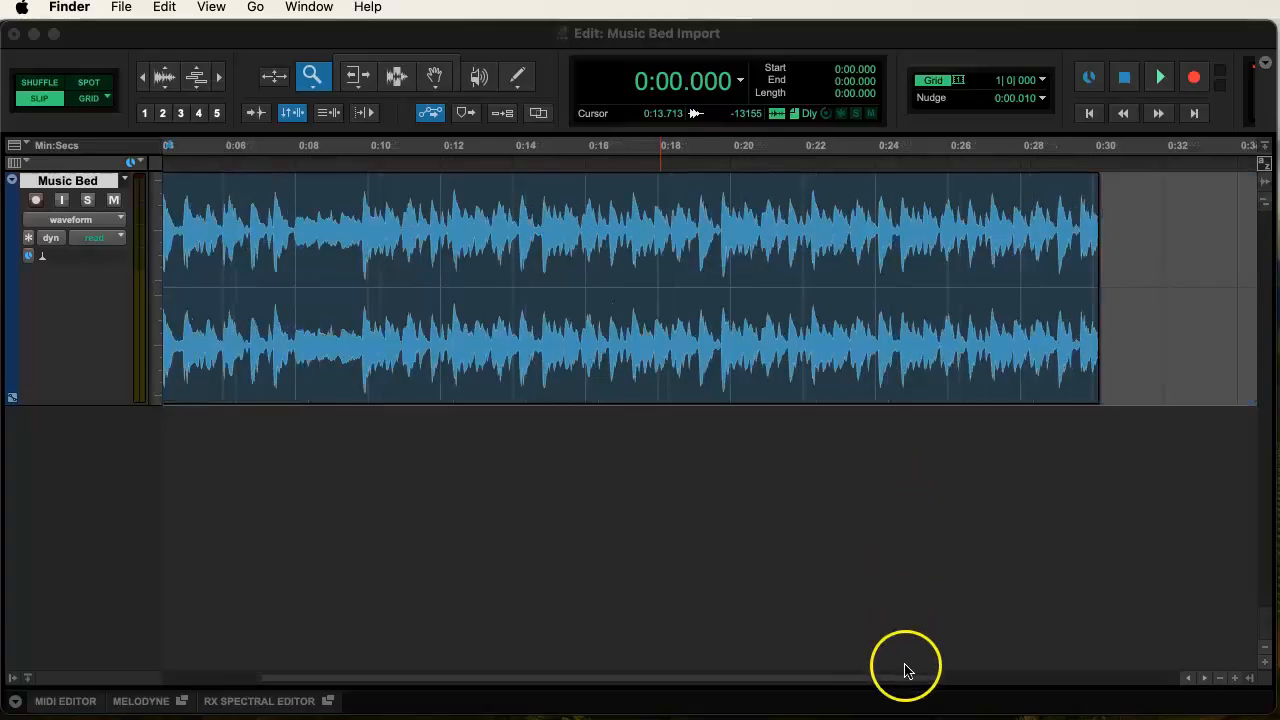
left_click_drag(903, 679, 743, 698)
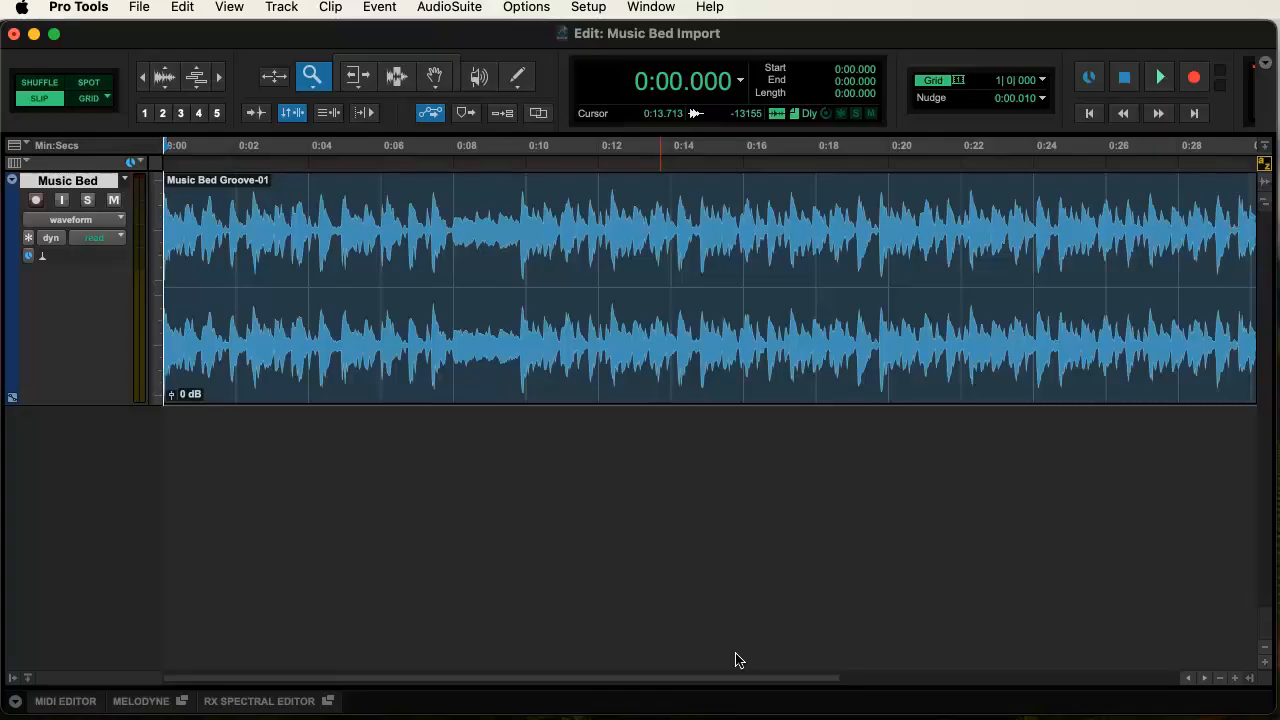
Step: Hide the Pro Tools session window to show the desktop
left_click(714, 663)
left_click(451, 571)
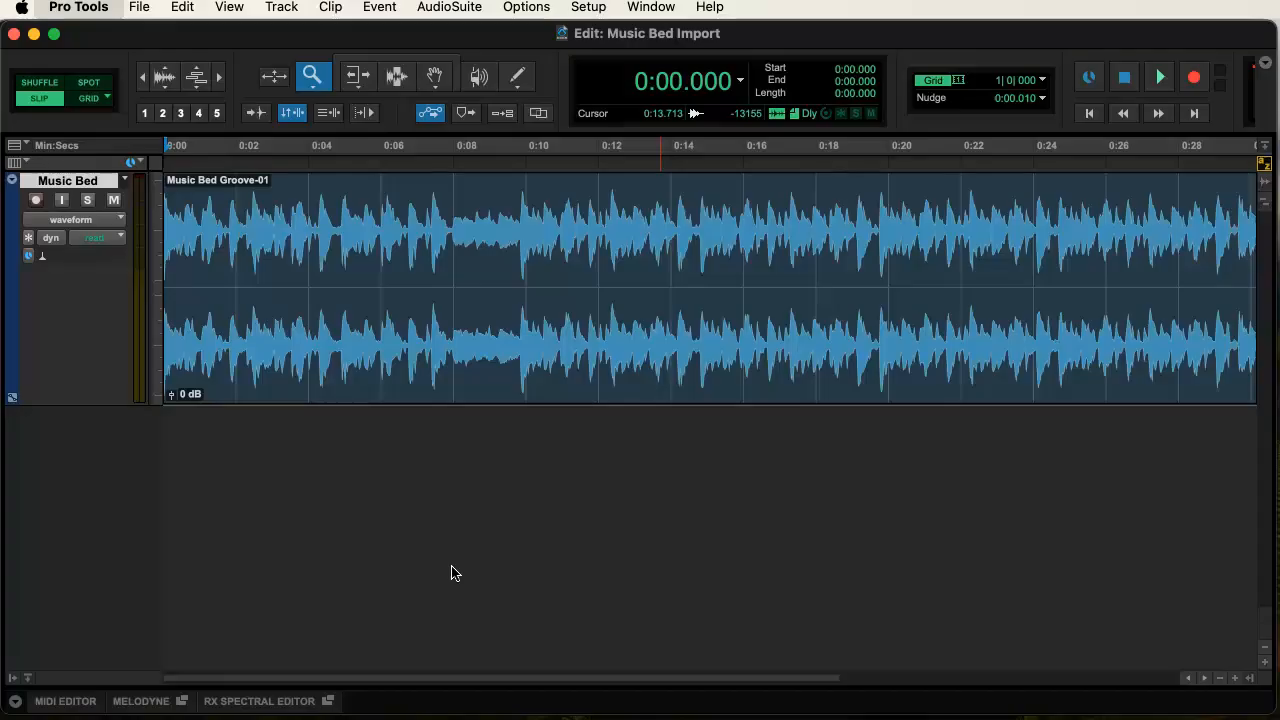
key("ctrl+super+h")
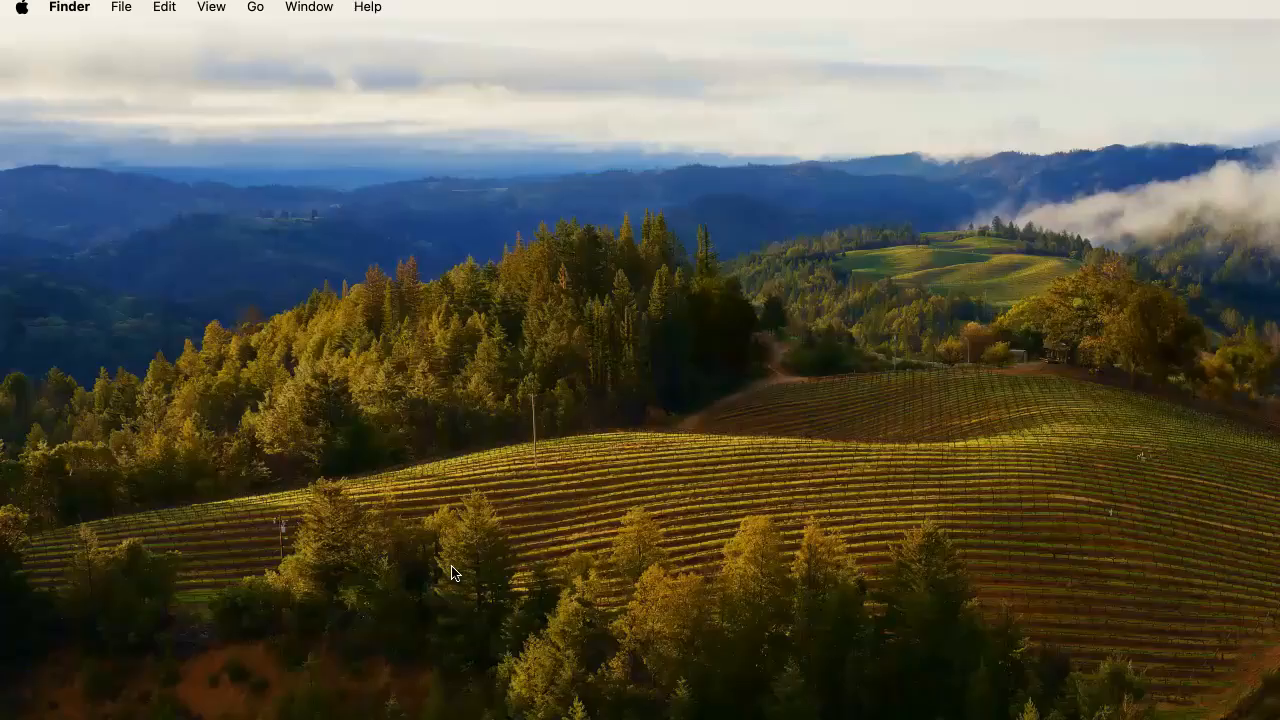